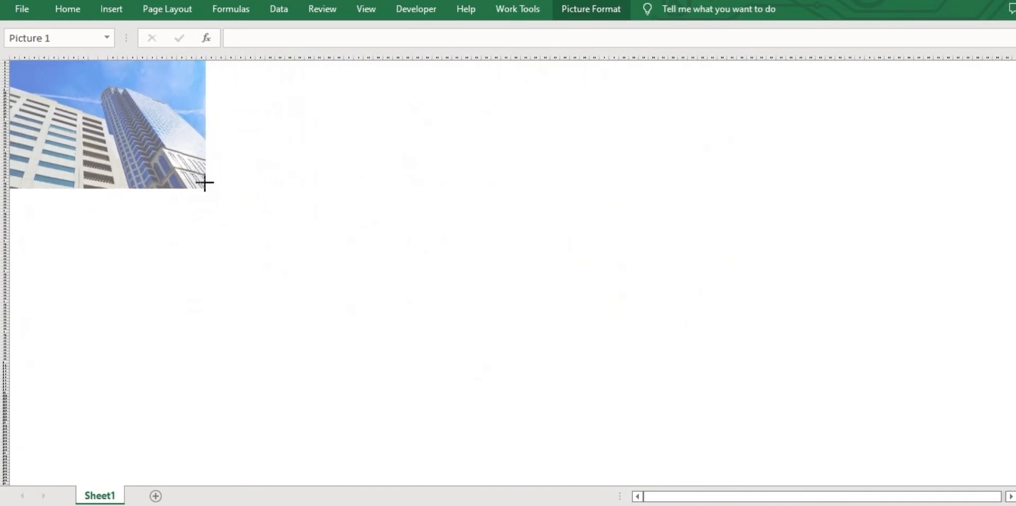
Hide all sheet columns from U through the last one, beyond the building picture
scroll(508, 273, "up", 5)
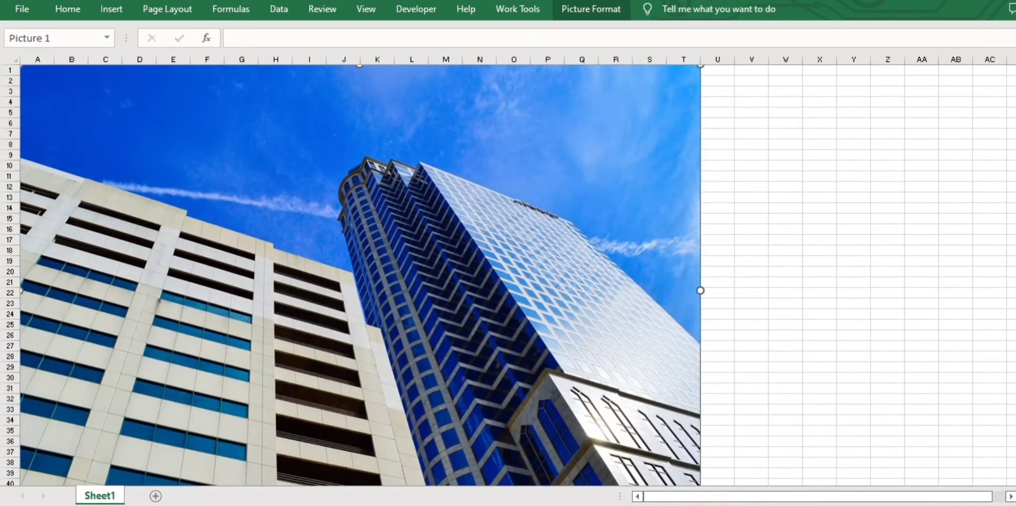
scroll(509, 273, "up", 1)
scroll(508, 272, "up", 1)
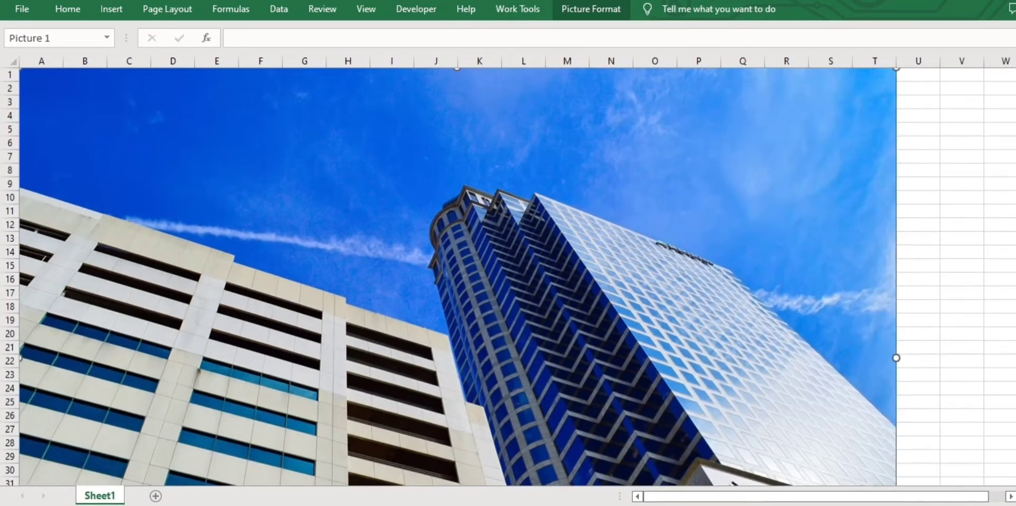
scroll(424, 304, "down", 1)
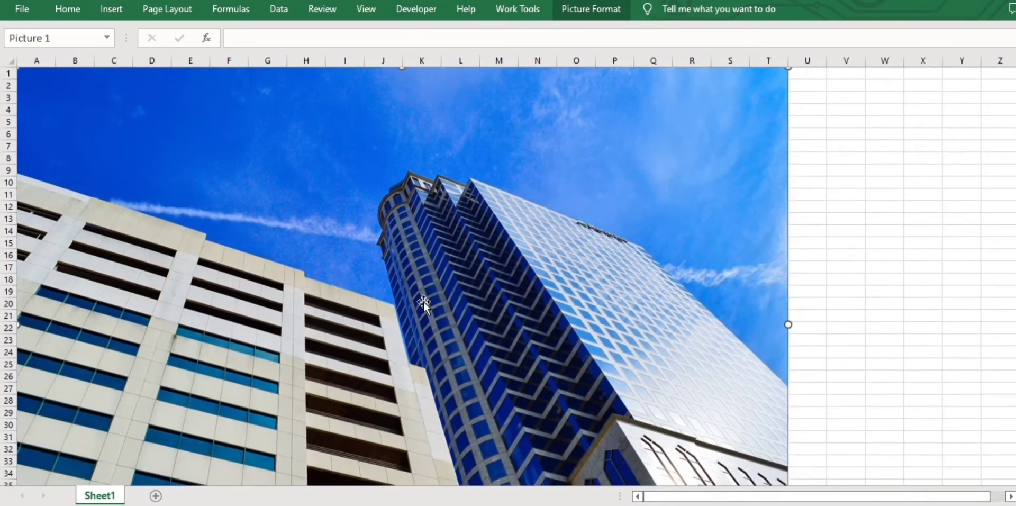
left_click(873, 231)
left_click(810, 60)
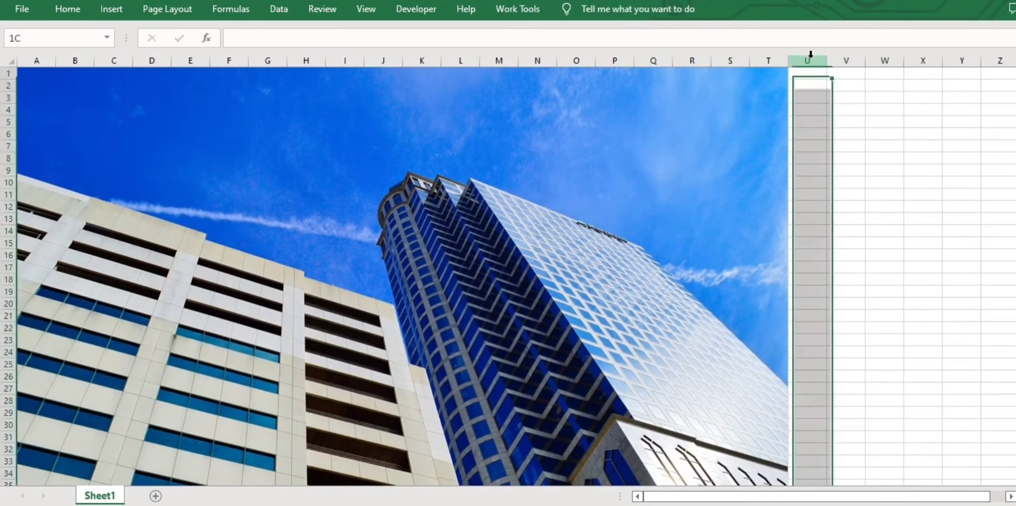
key("ctrl+shift+Right")
right_click(788, 67)
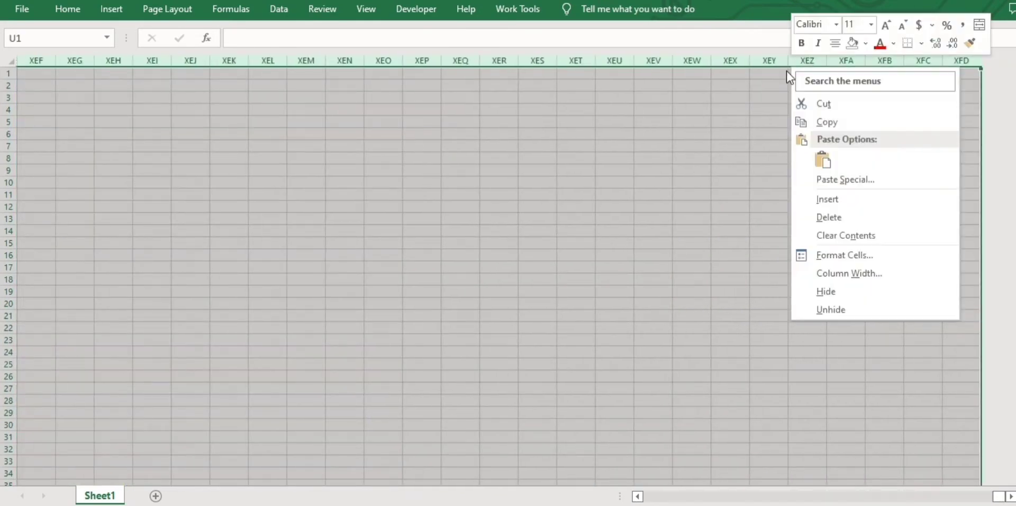
right_click(772, 60)
left_click(818, 288)
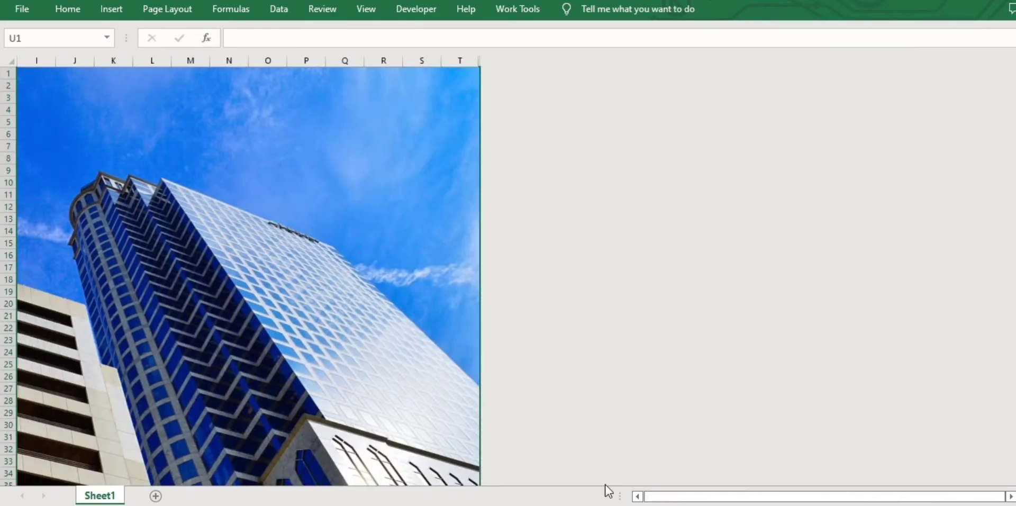
Hide all rows from 44 down to the end of the sheet, below the picture
scroll(295, 363, "up", 4, "ctrl")
scroll(105, 316, "down", 4)
scroll(105, 316, "down", 7)
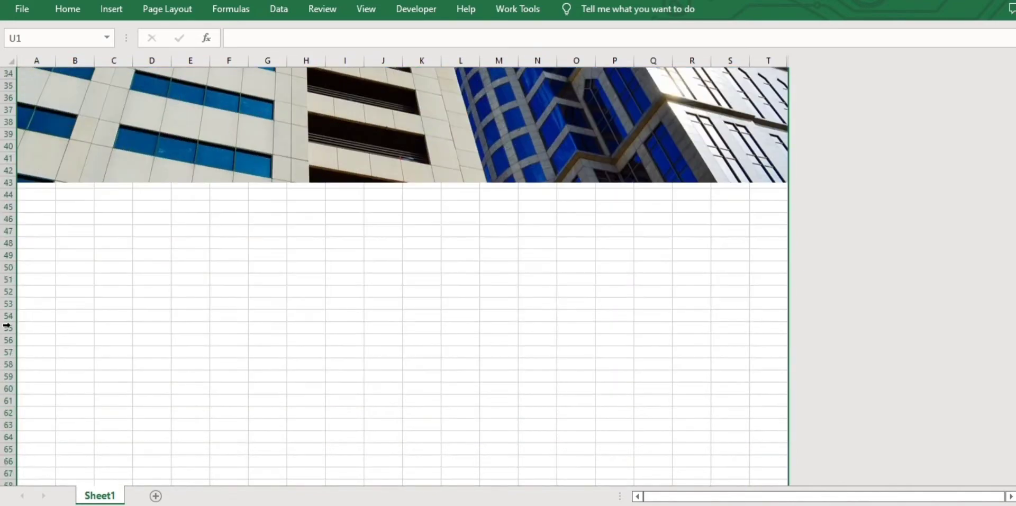
left_click(4, 195)
key("ctrl+shift+Down")
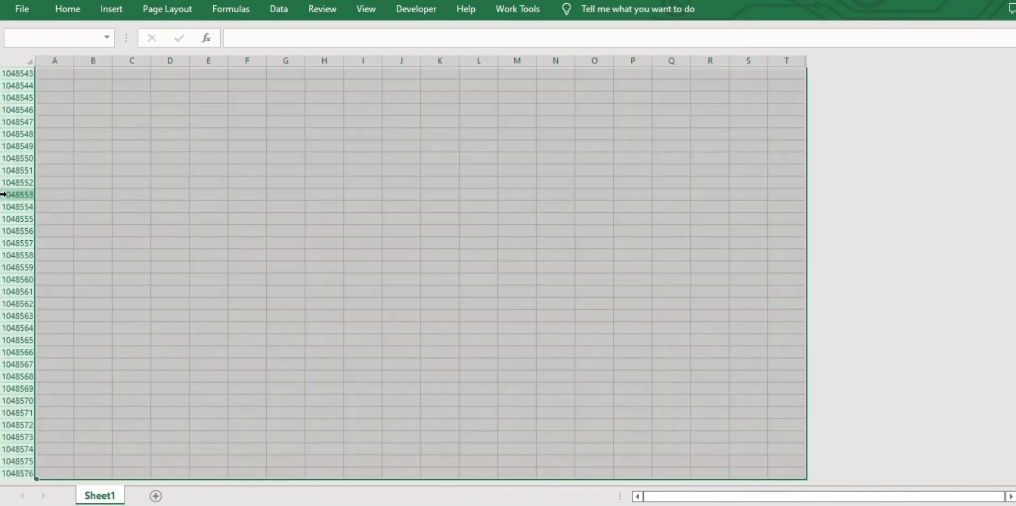
right_click(4, 194)
left_click(66, 416)
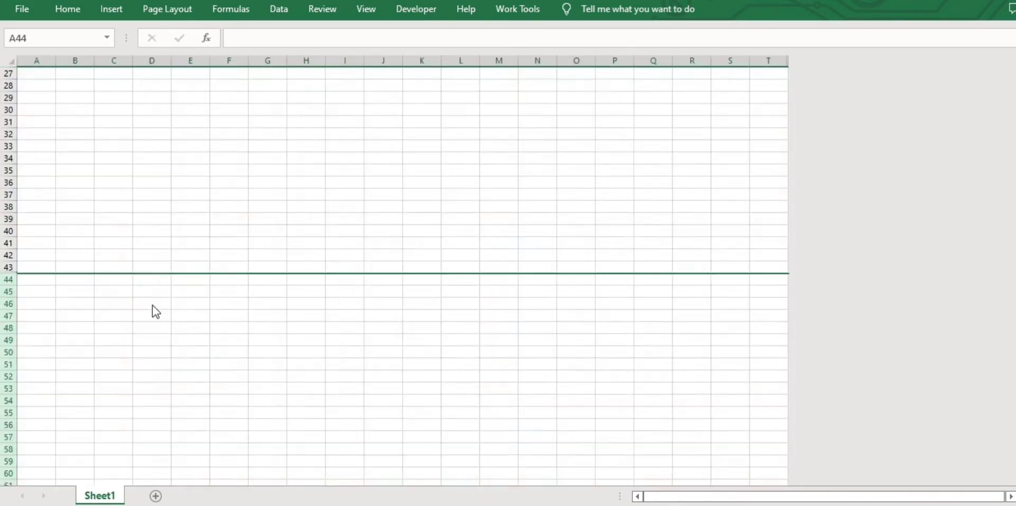
Stretch the picture's lower edge slightly so it reaches the end of row 43
scroll(230, 256, "up", 7)
scroll(252, 290, "down", 3)
left_click(252, 304)
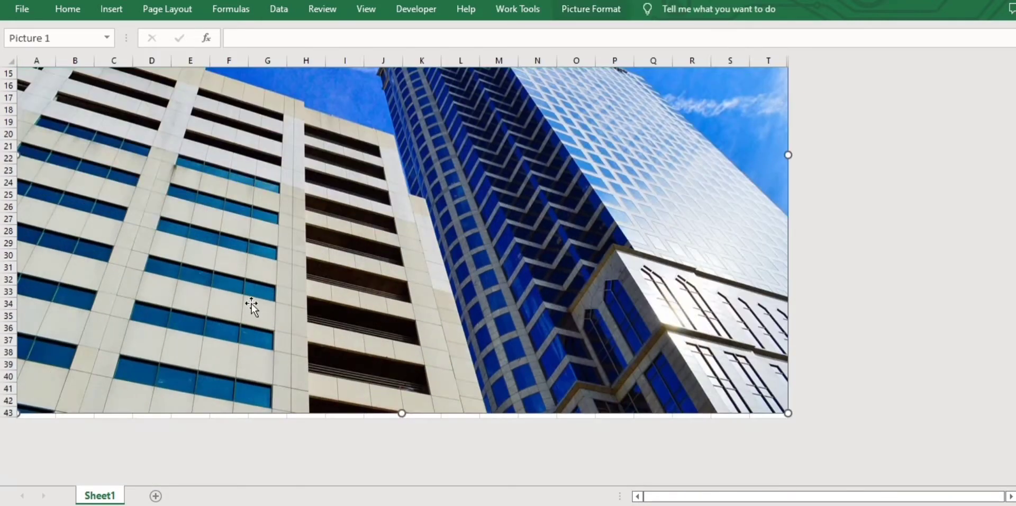
left_click_drag(400, 413, 401, 418)
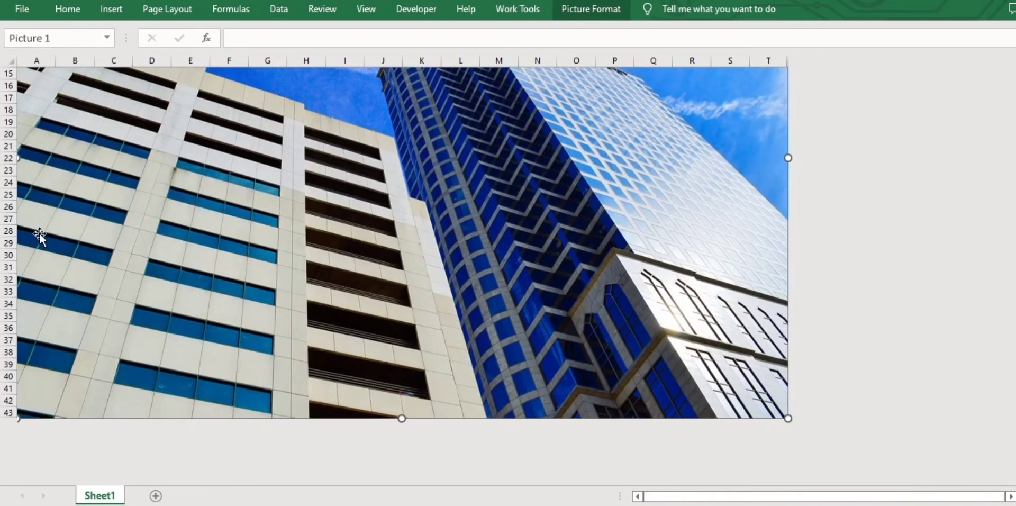
scroll(883, 254, "up", 5)
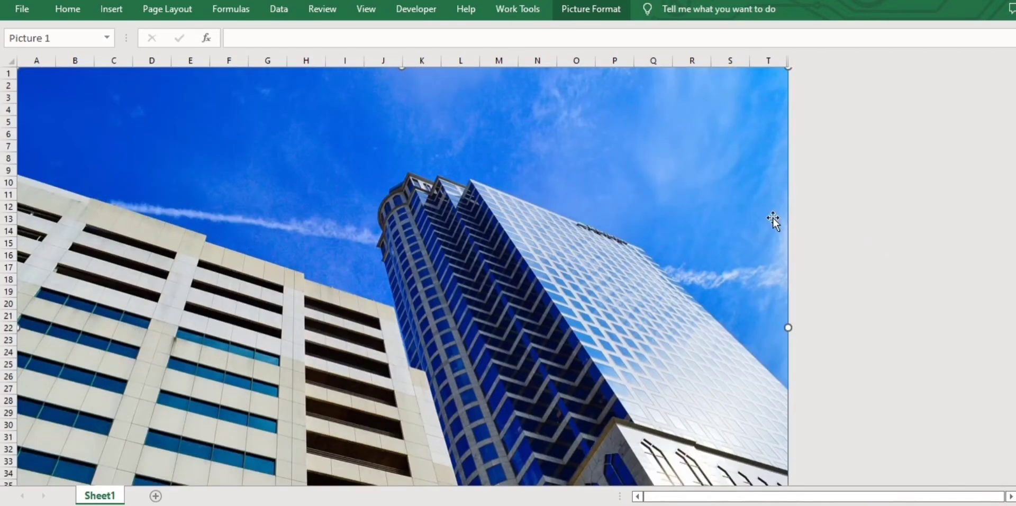
Draw a banner rectangle about 12.15" wide and 0.94" tall across the sky, spanning rows 2 to 6
left_click(109, 11)
left_click(182, 51)
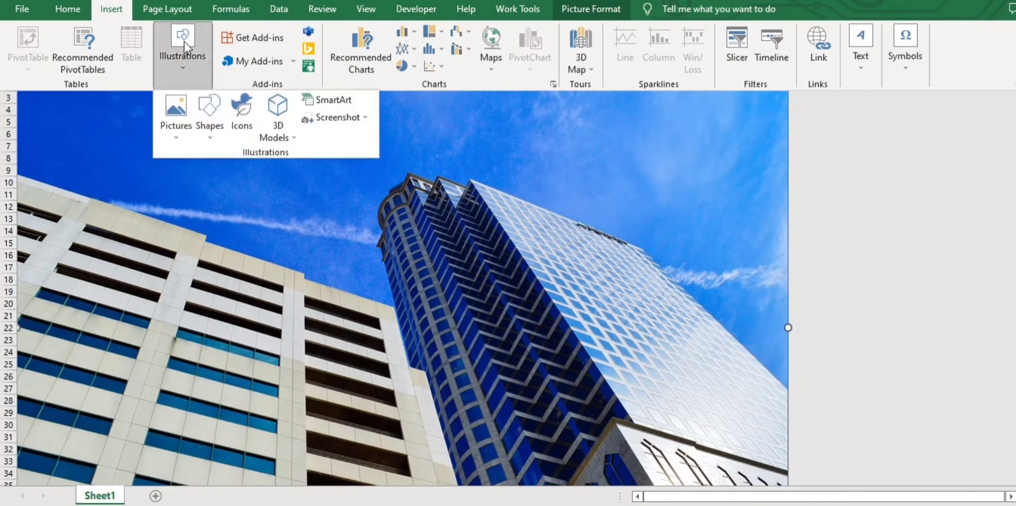
left_click(218, 117)
left_click(248, 170)
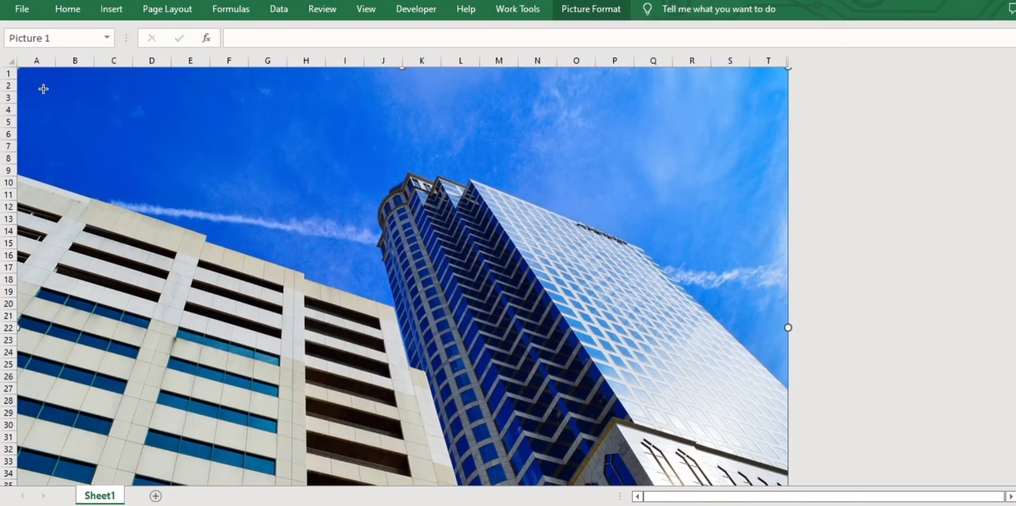
left_click_drag(47, 83, 752, 137)
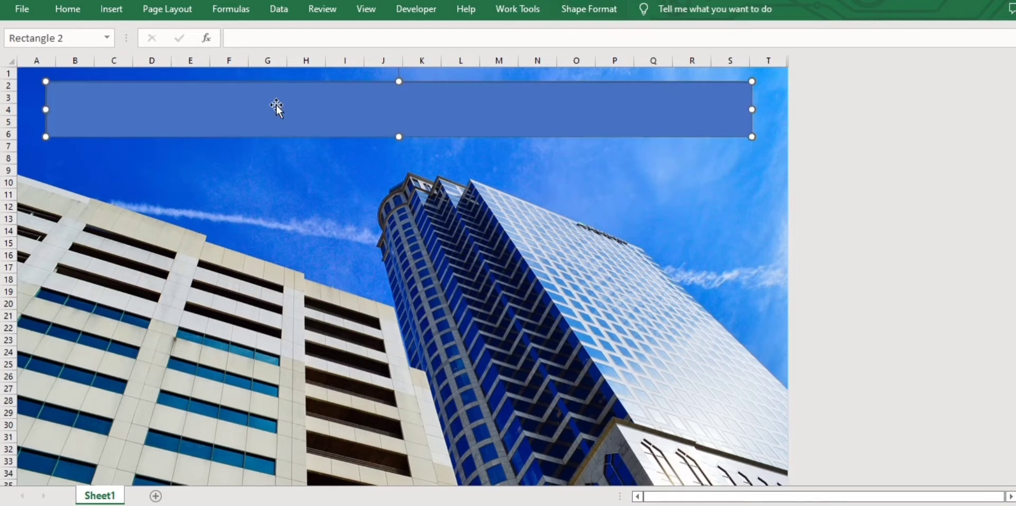
Remove the banner rectangle's outline
left_click(573, 16)
left_click(405, 50)
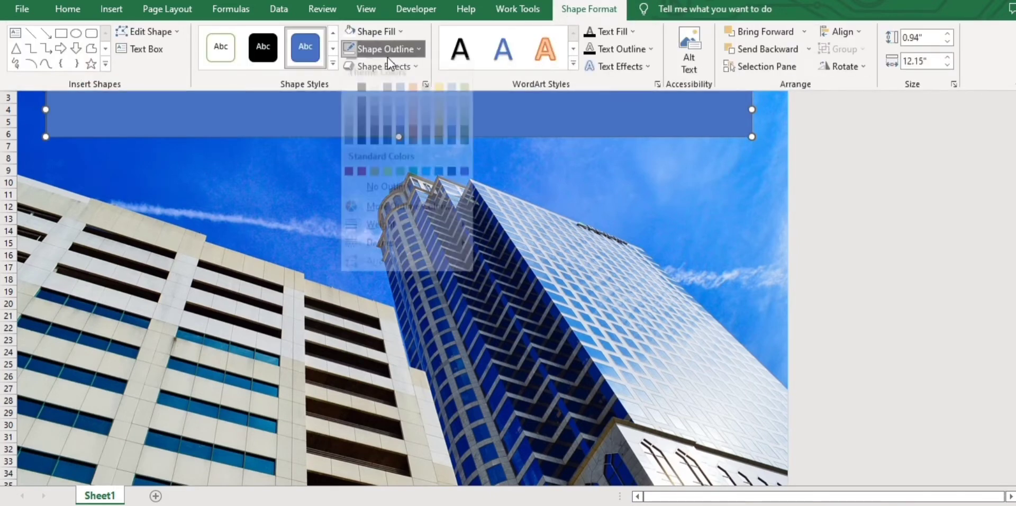
left_click(363, 202)
Fill the banner rectangle with a light standard colour and raise its transparency so the picture shows through
left_click(375, 33)
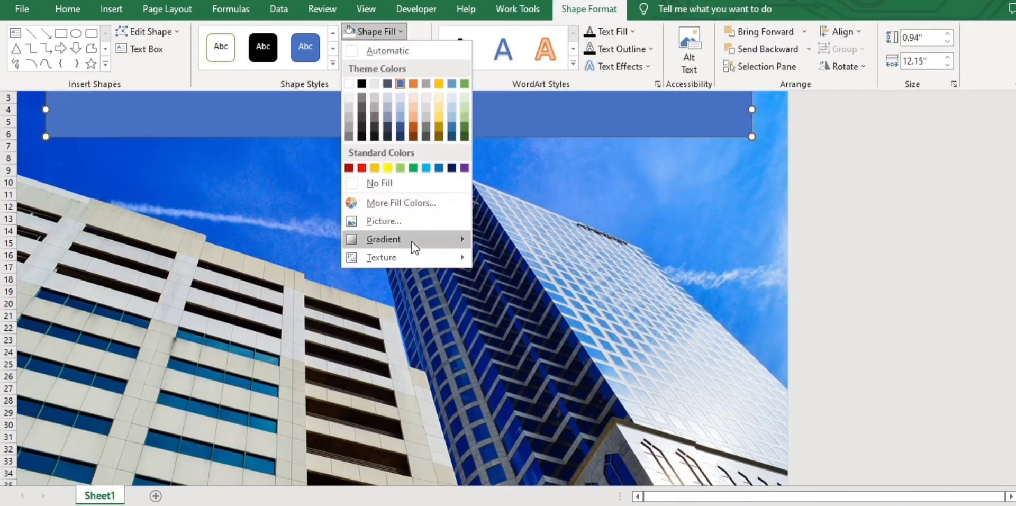
left_click(406, 209)
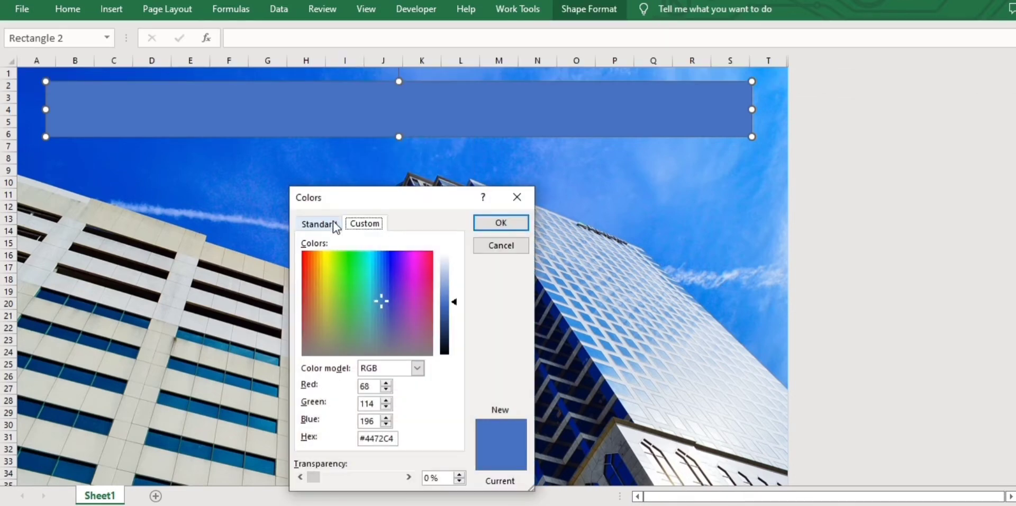
left_click(334, 225)
left_click(359, 392)
left_click_drag(313, 478, 373, 479)
left_click(486, 223)
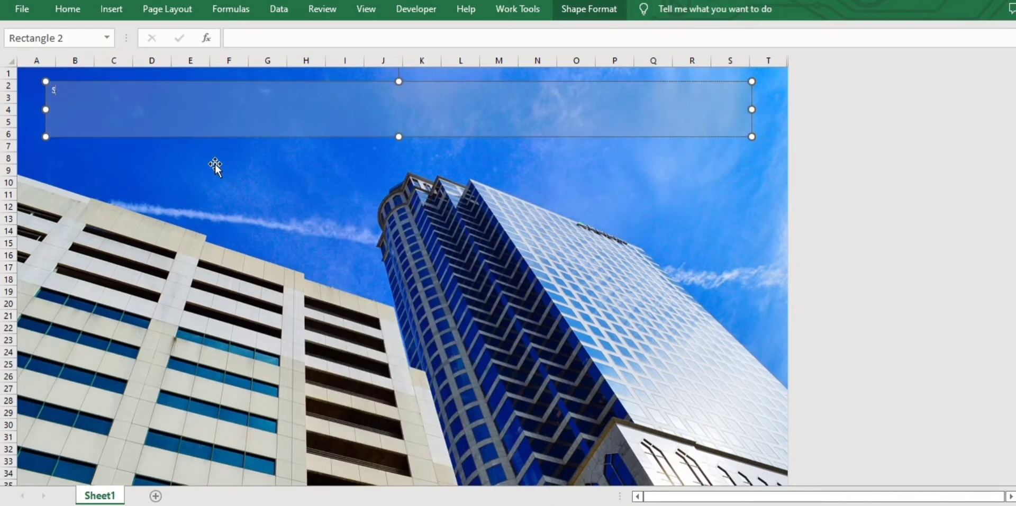
Enter the title "Training Performance Report" in the banner rectangle, replacing the stray letter
left_click(230, 148)
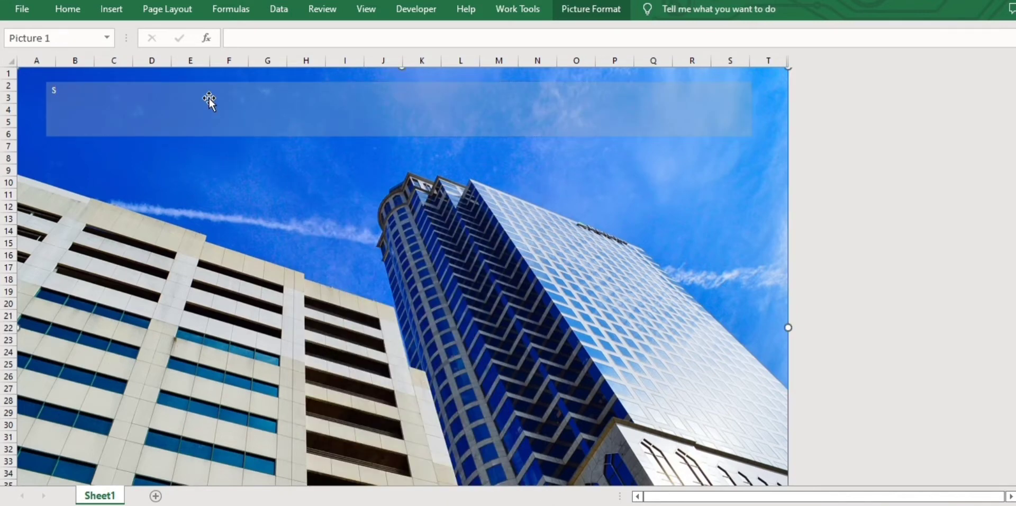
left_click(208, 97)
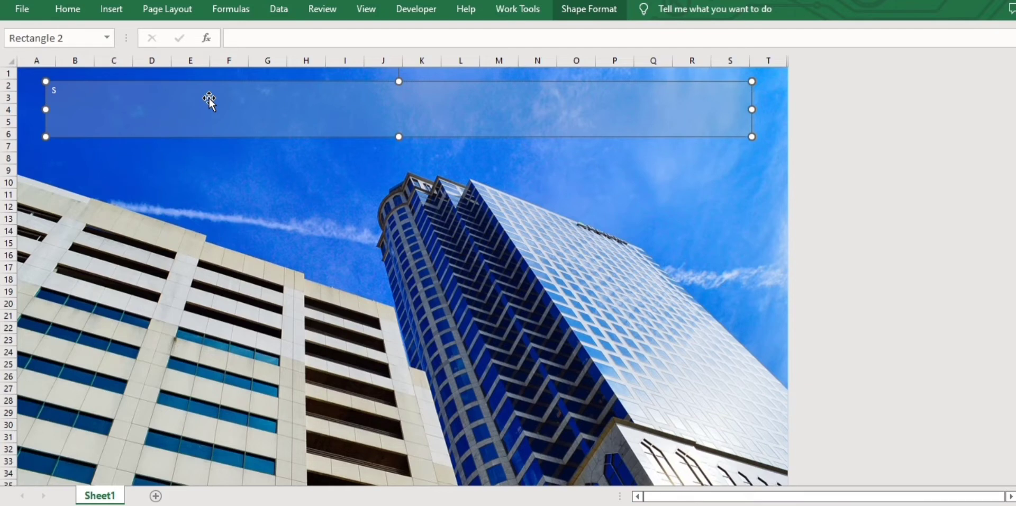
type("Training Perform")
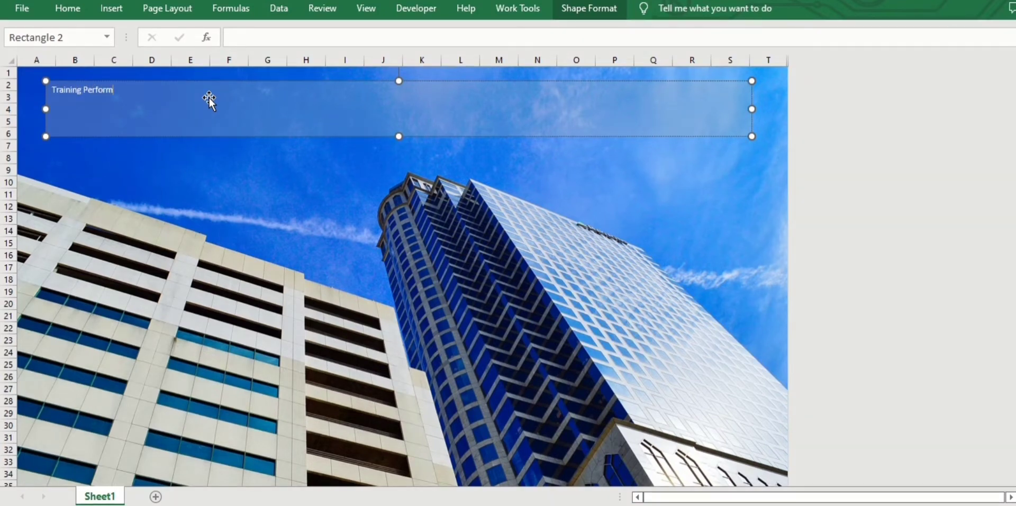
type("ance Reporta")
Centre the whole title text horizontally and vertically within the banner
key("ctrl+a")
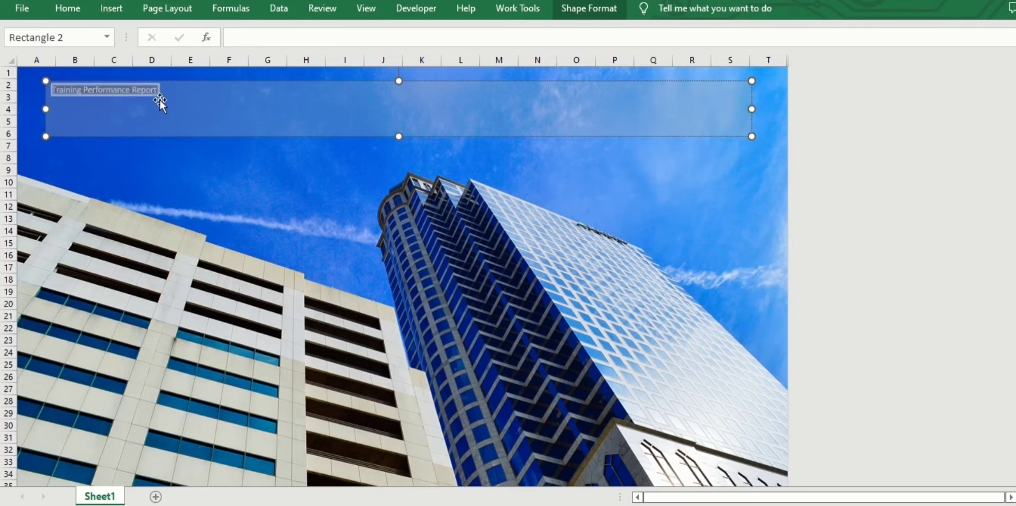
left_click(77, 10)
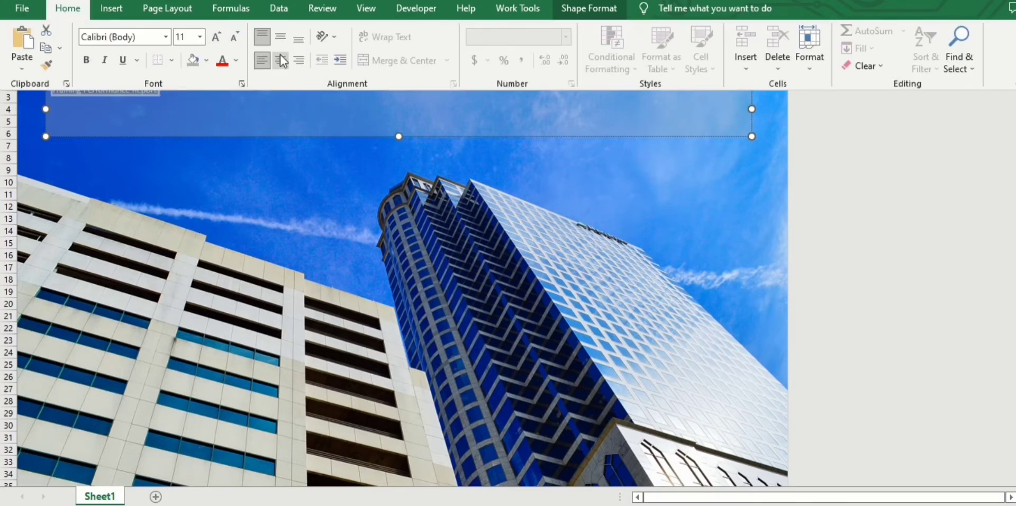
left_click(281, 60)
left_click(280, 37)
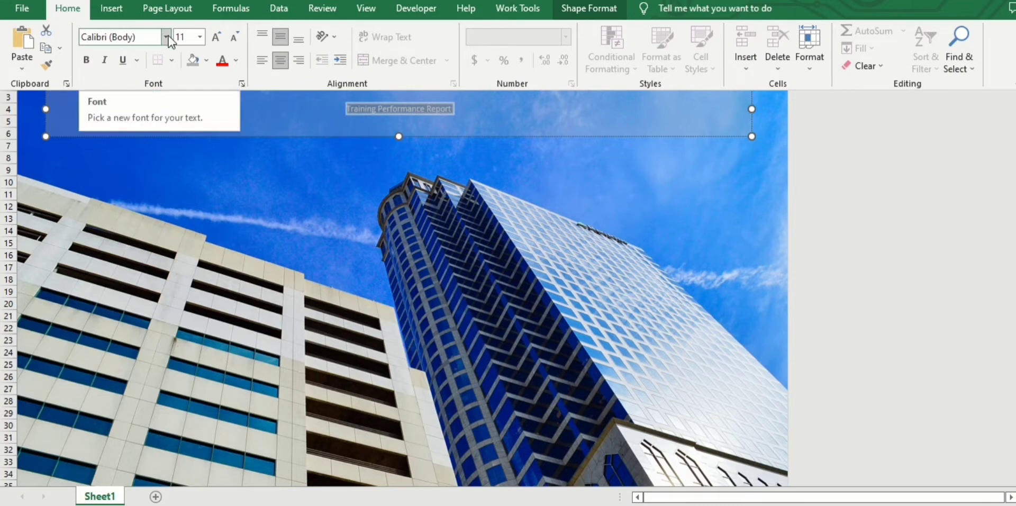
Change the title's font to Franklin Gothic Demi
left_click(123, 37)
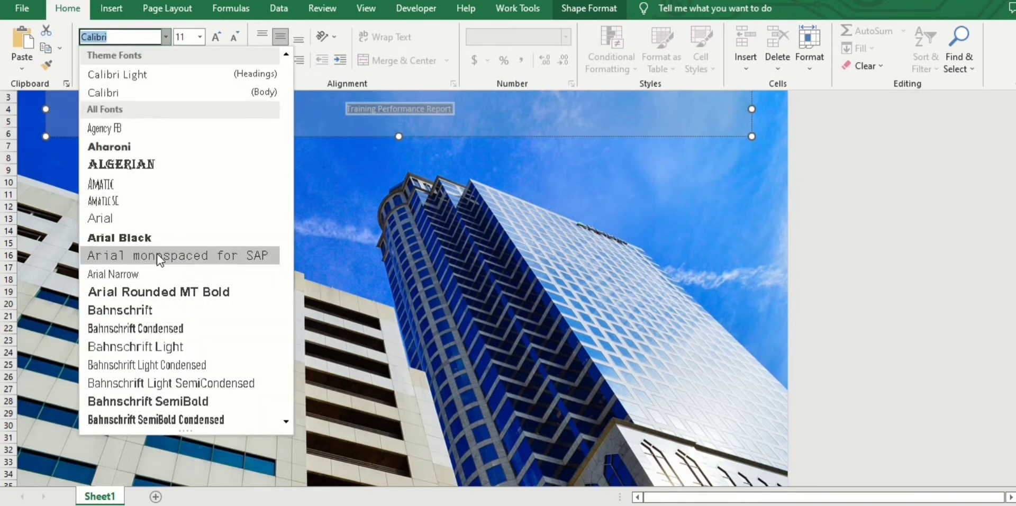
scroll(161, 248, "down", 6)
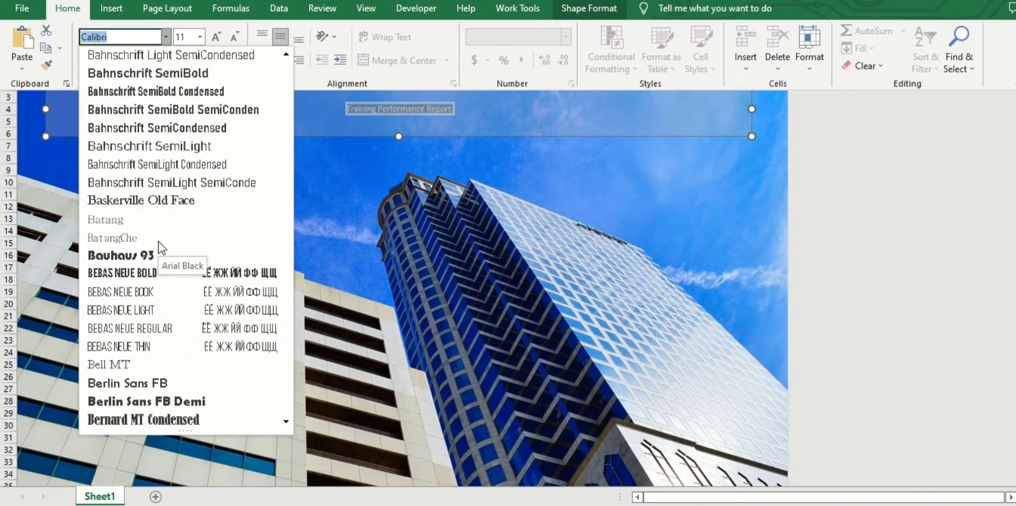
scroll(161, 248, "down", 5)
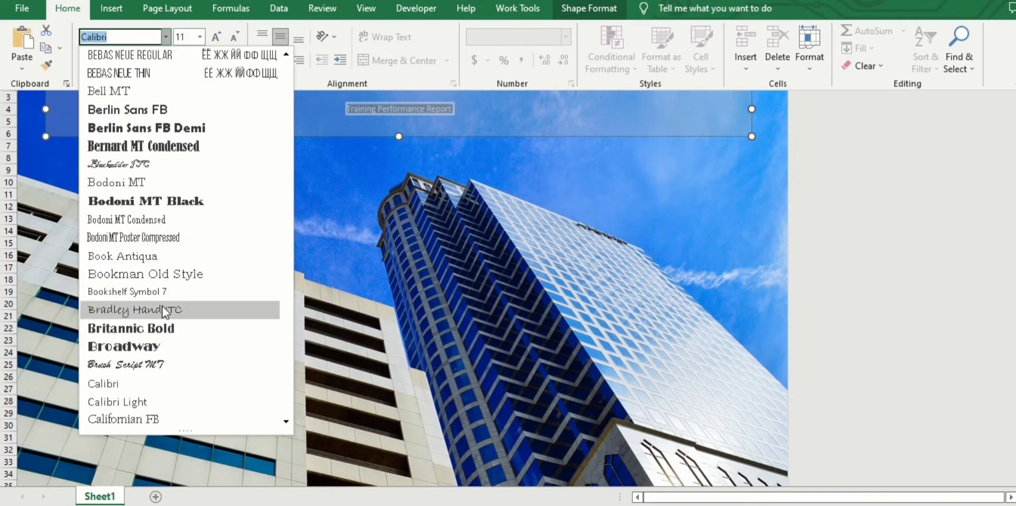
scroll(193, 189, "down", 13)
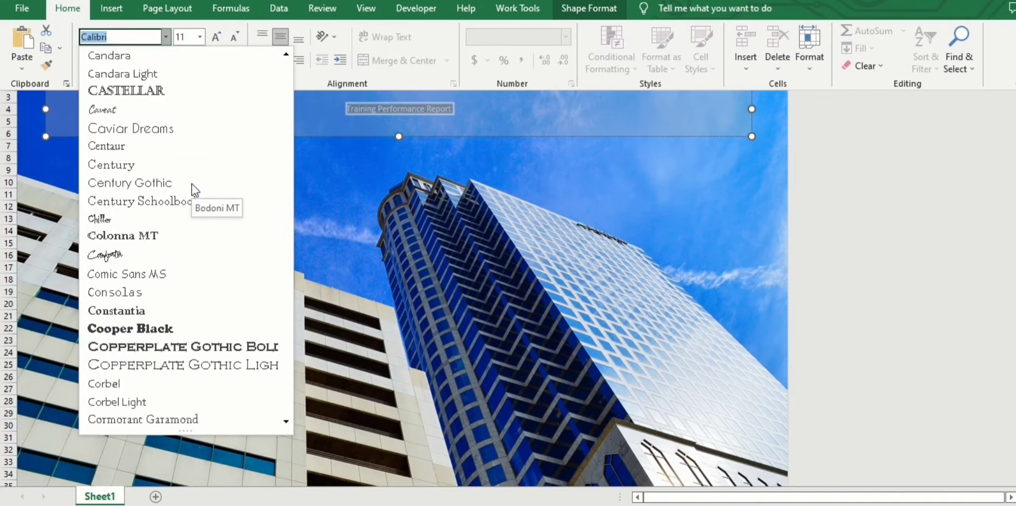
scroll(194, 190, "down", 6)
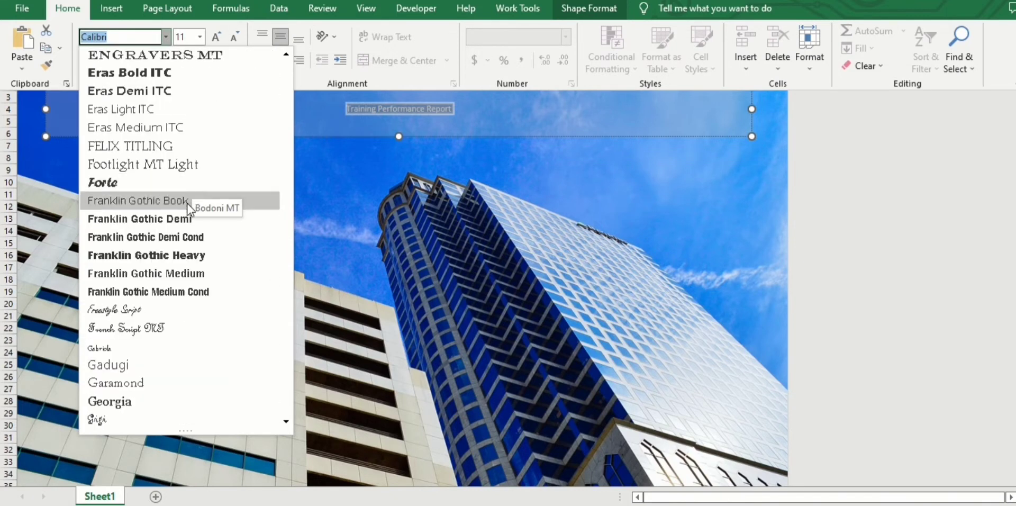
left_click(186, 219)
Increase the title's font size to 32
left_click(216, 37)
left_click(216, 37)
left_click(216, 37)
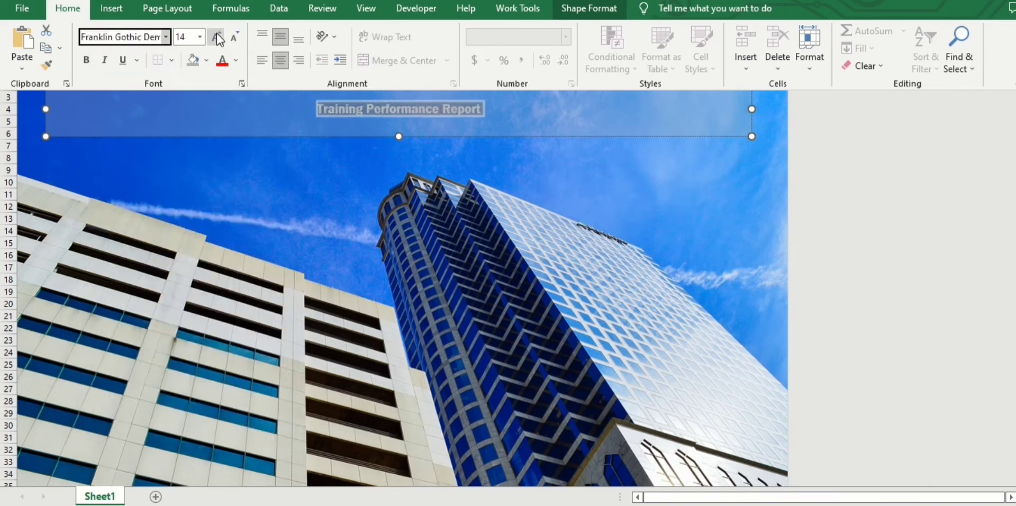
left_click(216, 37)
left_click(216, 37)
left_click(216, 38)
left_click(216, 37)
left_click(216, 37)
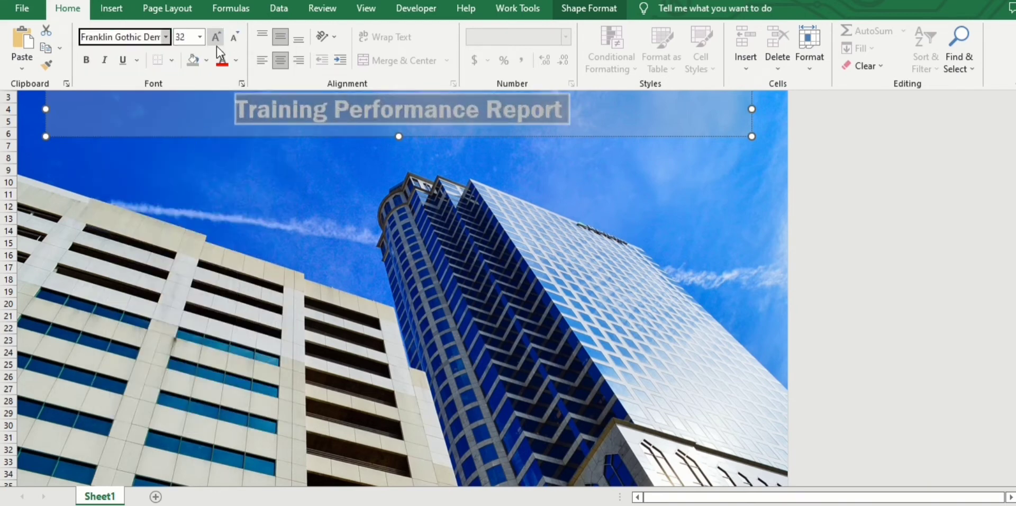
Darken the building picture with the lowest-brightness, slightly raised-contrast correction preset
left_click(130, 211)
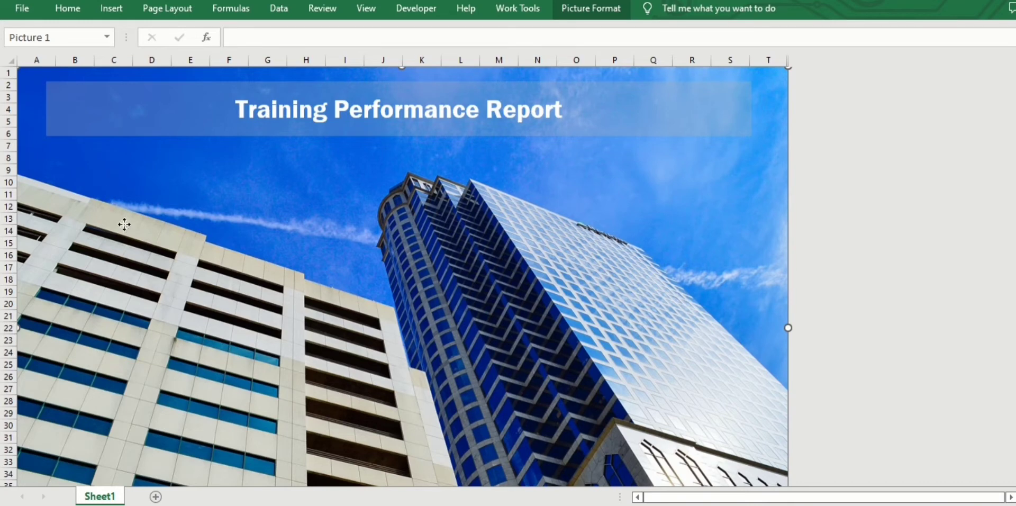
left_click(591, 8)
left_click(90, 48)
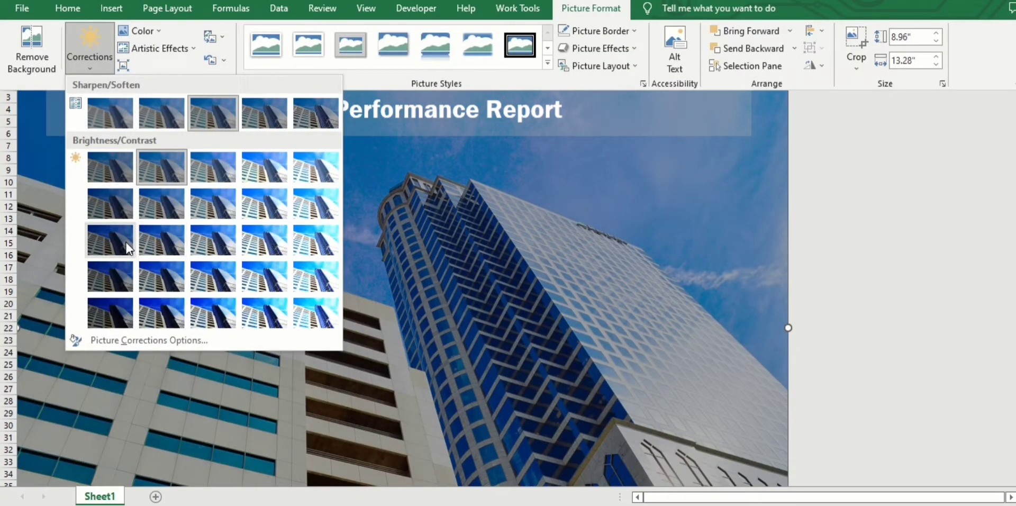
left_click(119, 272)
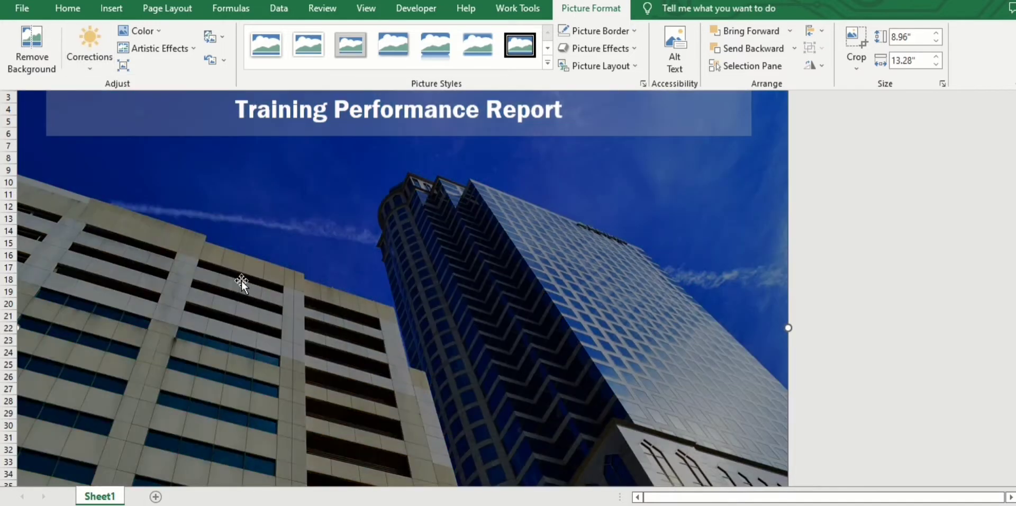
Place a duplicate of the title banner at the building picture's upper-left corner and delete the copy's text
key("ctrl+F1")
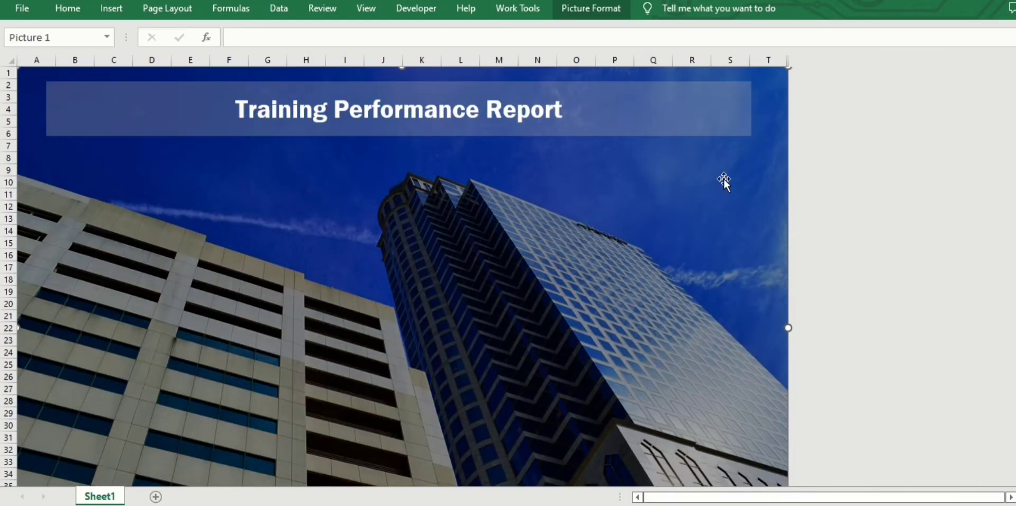
left_click(146, 116)
key("ctrl+d")
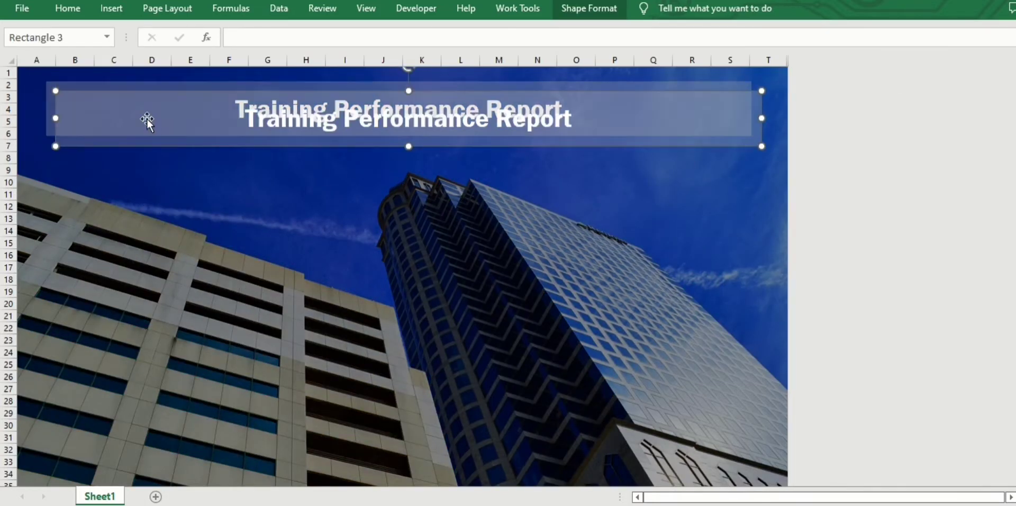
left_click_drag(132, 138, 62, 98)
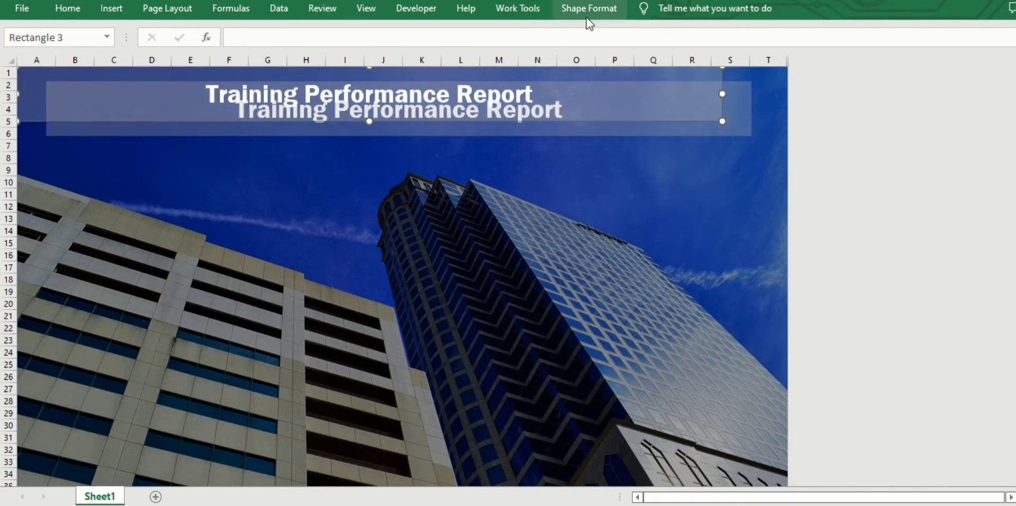
triple_click(487, 94)
key("Delete")
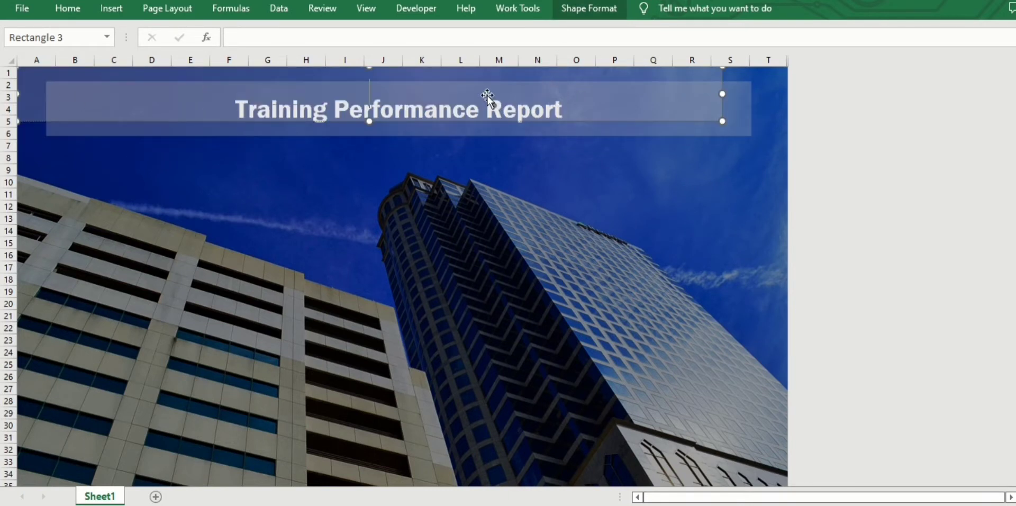
Send the empty banner copy backward so it sits behind the title banner
left_click(590, 19)
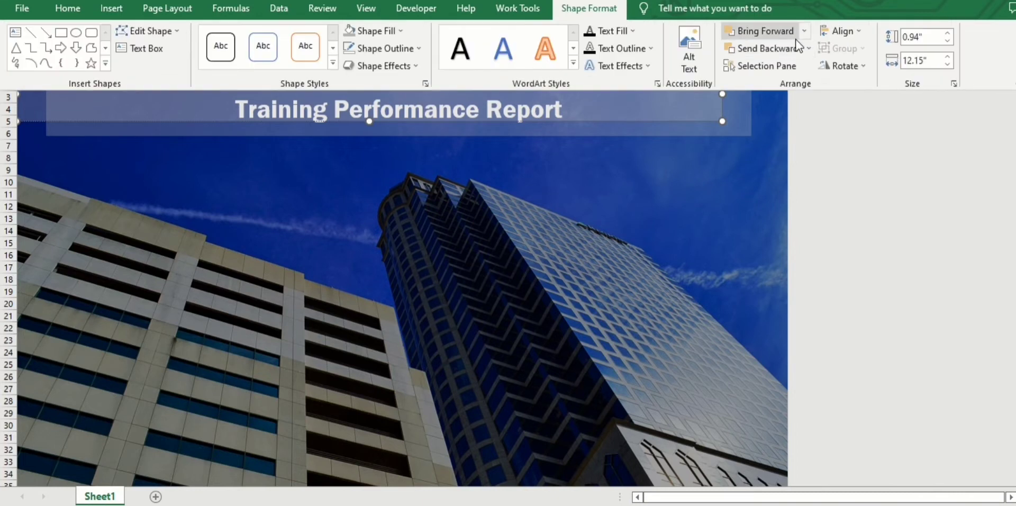
left_click(809, 48)
left_click(788, 83)
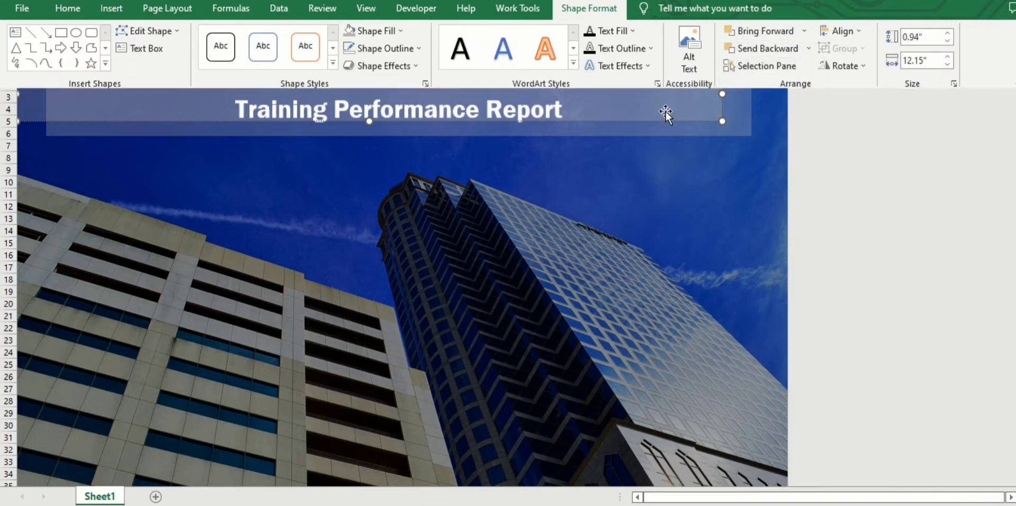
left_click(654, 75)
Stretch the empty semi-transparent rectangle over the whole building picture, about 13.28" wide and 8.96" high
left_click_drag(724, 121, 788, 167)
left_click_drag(402, 167, 402, 498)
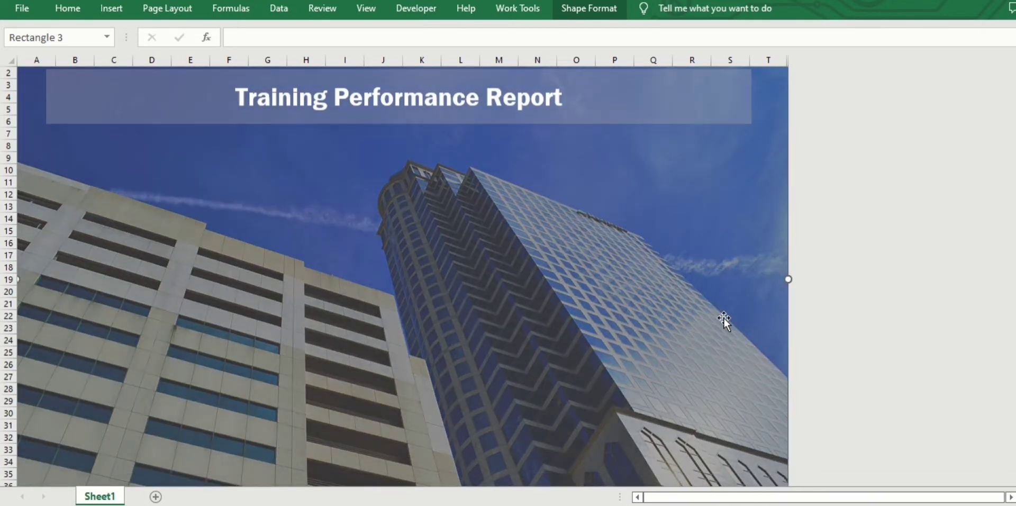
scroll(723, 318, "down", 3)
left_click_drag(402, 400, 402, 469)
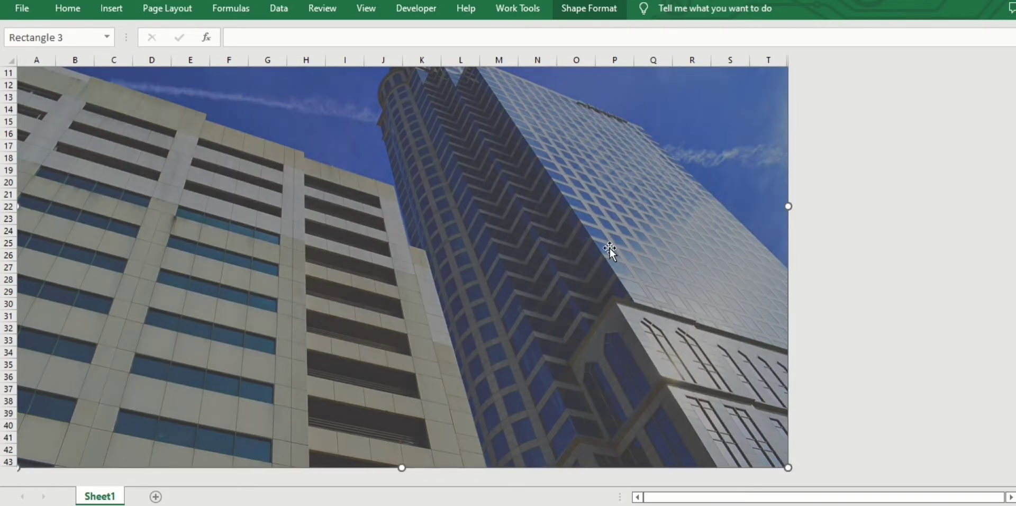
scroll(610, 252, "up", 3)
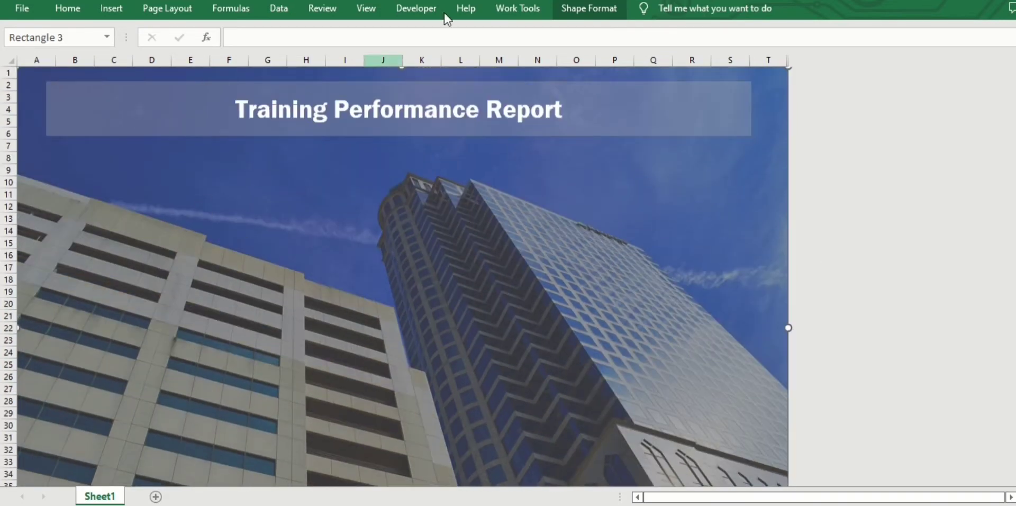
Try gold, green, blue and dark blue-gray theme fills on the picture-sized overlay rectangle
left_click(589, 8)
left_click(400, 32)
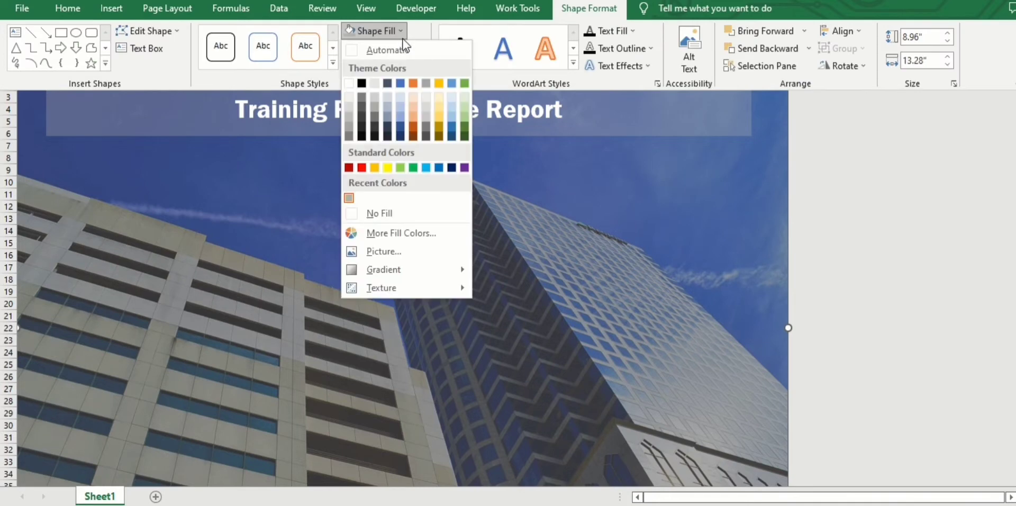
left_click(439, 116)
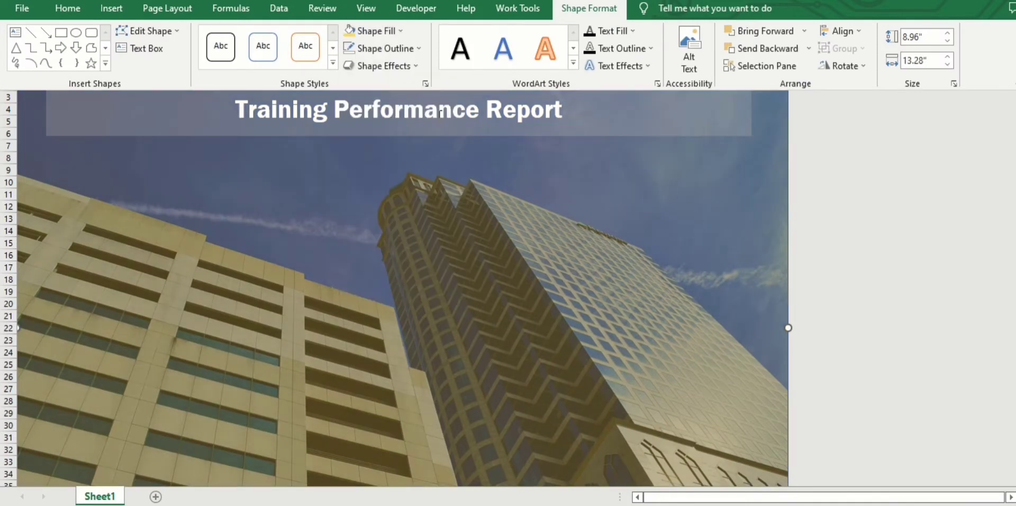
left_click(400, 31)
left_click(461, 118)
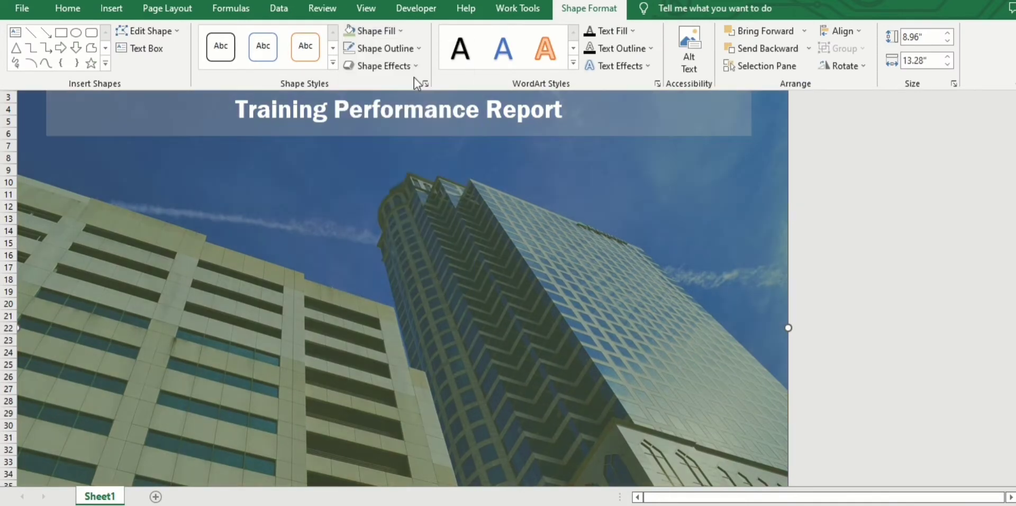
left_click(396, 33)
left_click(451, 130)
left_click(389, 32)
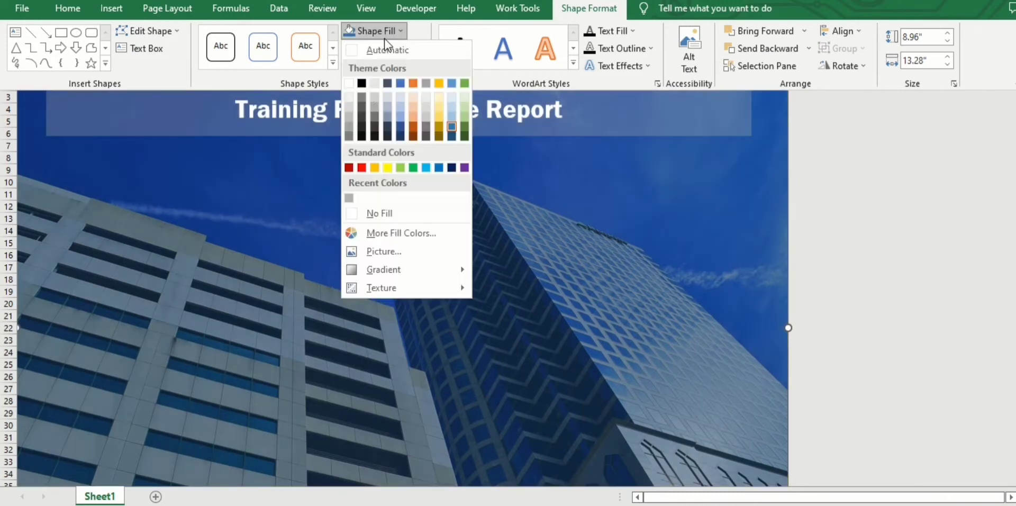
left_click(384, 125)
Try dark orange, two black-tint and light blue fills on the picture-sized overlay rectangle
left_click(382, 24)
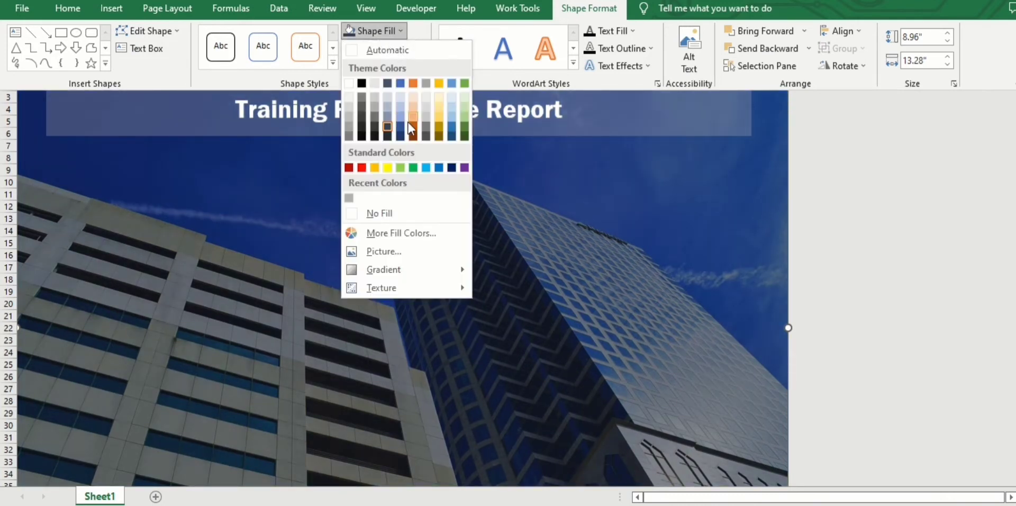
left_click(409, 122)
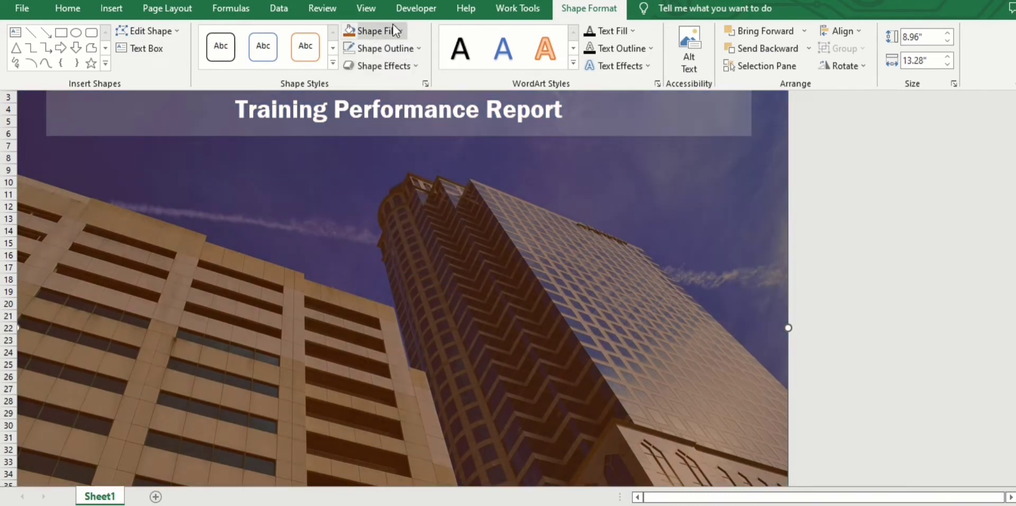
left_click(393, 30)
left_click(359, 125)
left_click(400, 30)
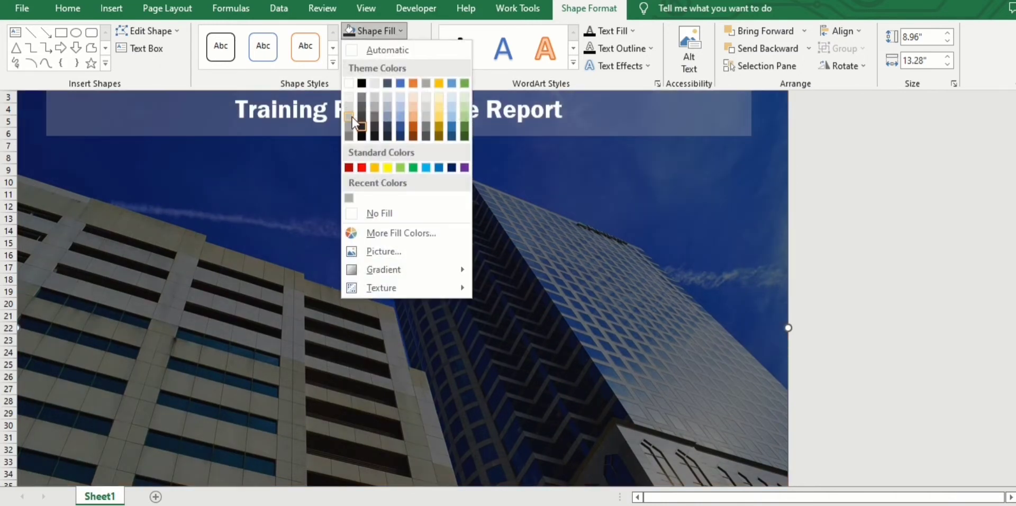
left_click(361, 97)
left_click(397, 36)
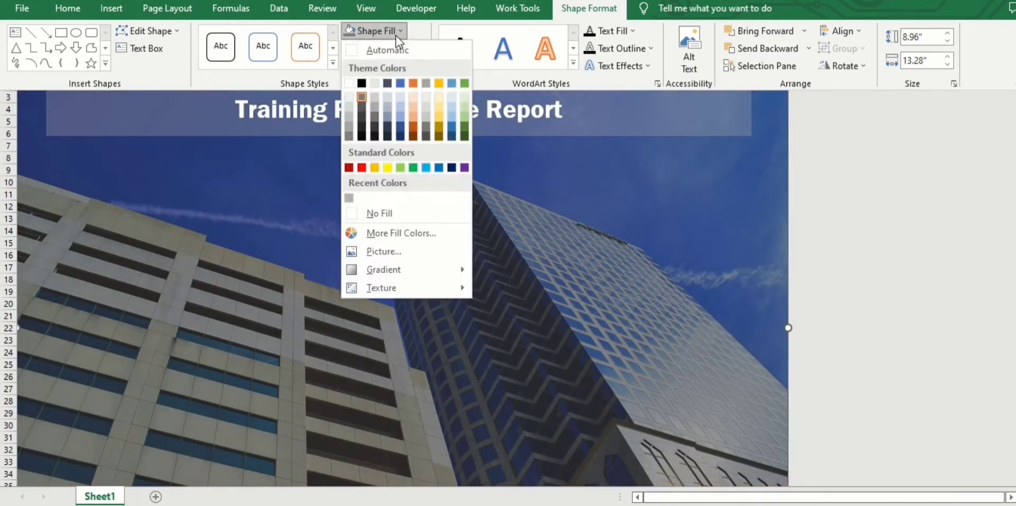
left_click(425, 167)
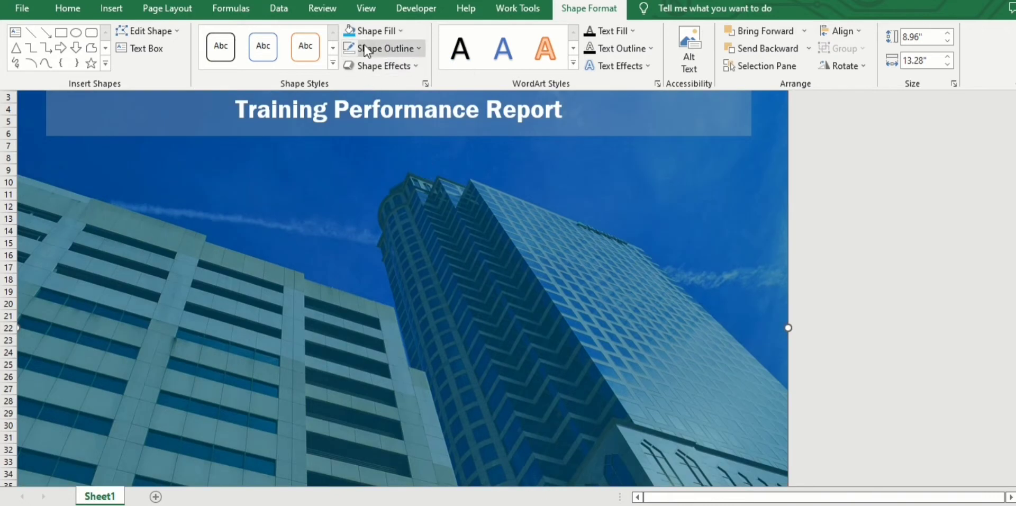
Fill the overlay rectangle with the standard purple color
left_click(401, 31)
left_click(465, 167)
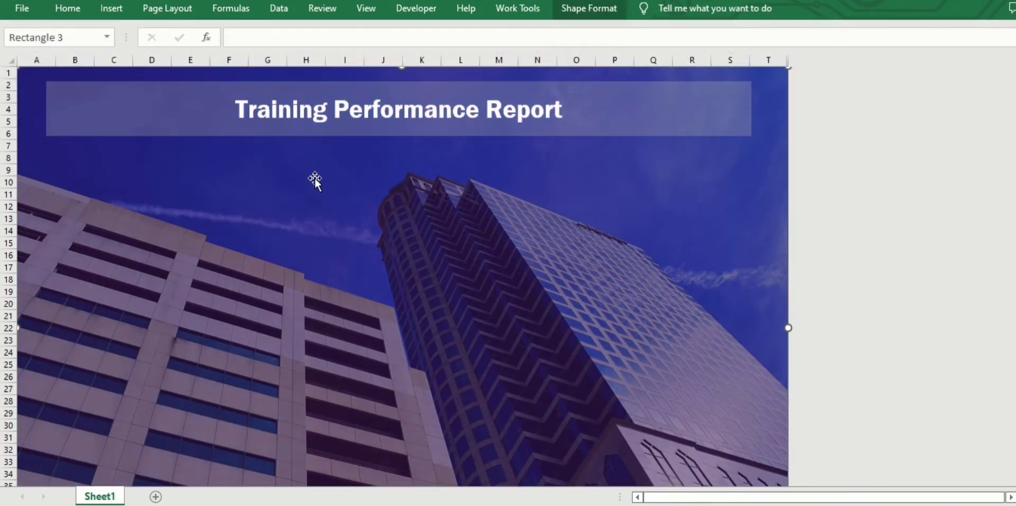
left_click(313, 97)
left_click(693, 329)
Duplicate the title banner below itself, shorten the copy to end around column E and delete its text
left_click(169, 113)
left_click_drag(169, 112, 186, 200)
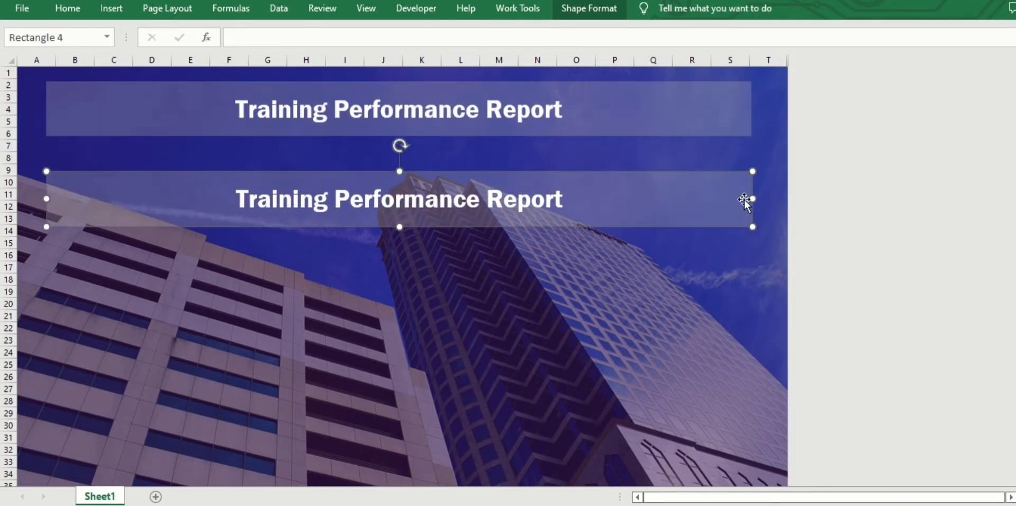
left_click_drag(752, 199, 194, 228)
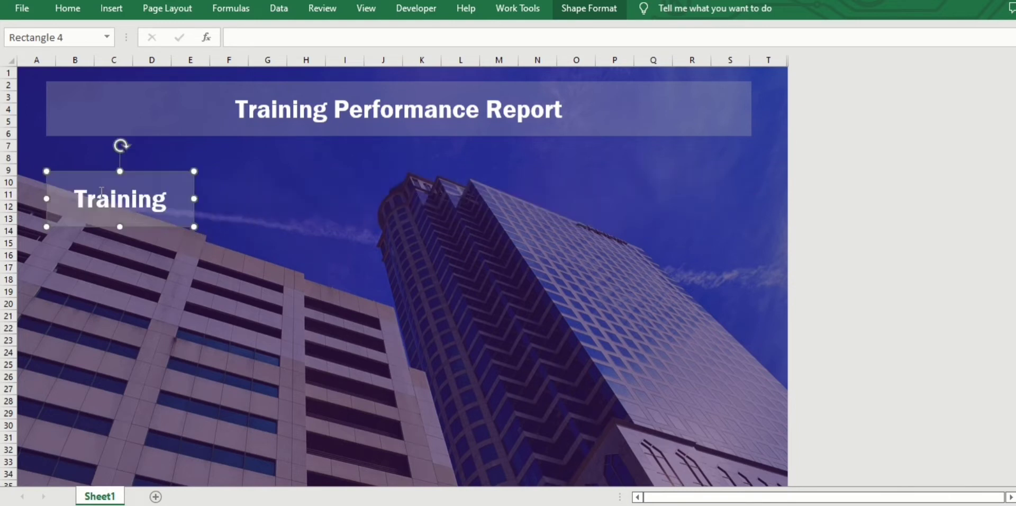
key("ctrl+a")
key("Delete")
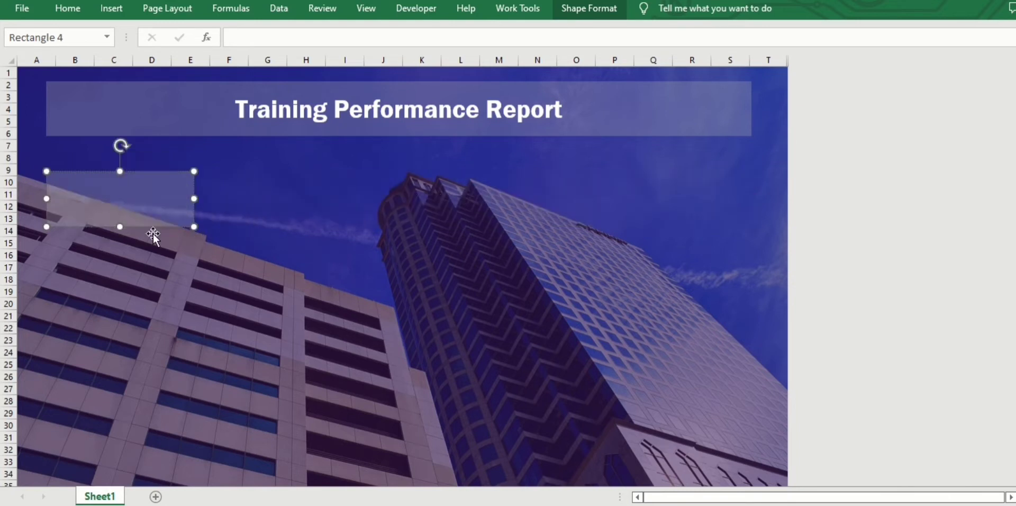
Enlarge the empty rectangle into a panel spanning about rows 10 to 22 and columns A to F
left_click_drag(194, 227, 216, 292)
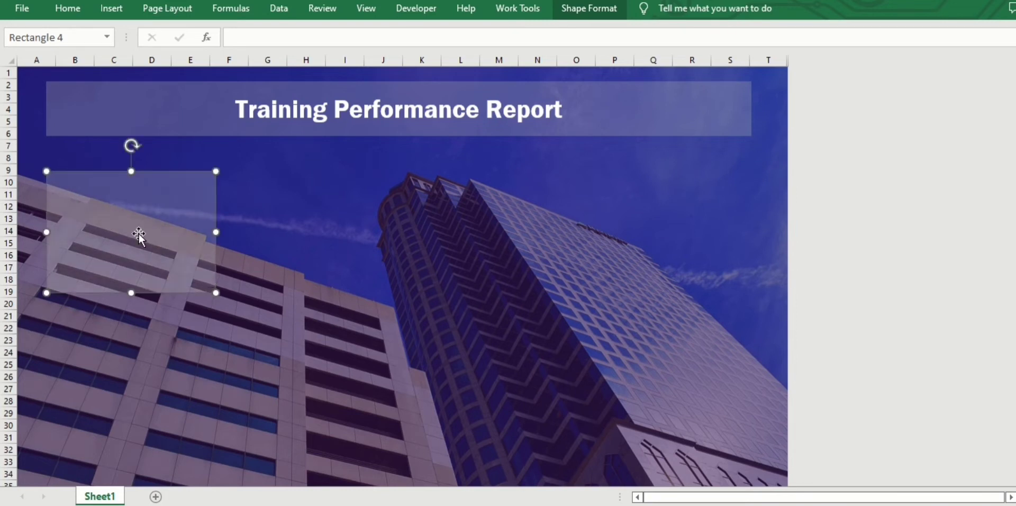
left_click_drag(132, 226, 132, 237)
left_click_drag(217, 303, 245, 336)
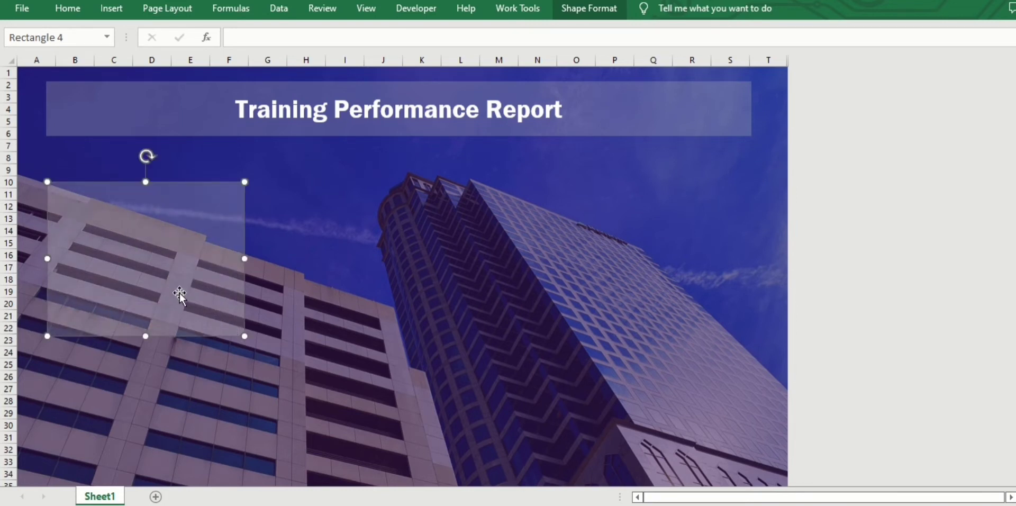
key("ctrl+d")
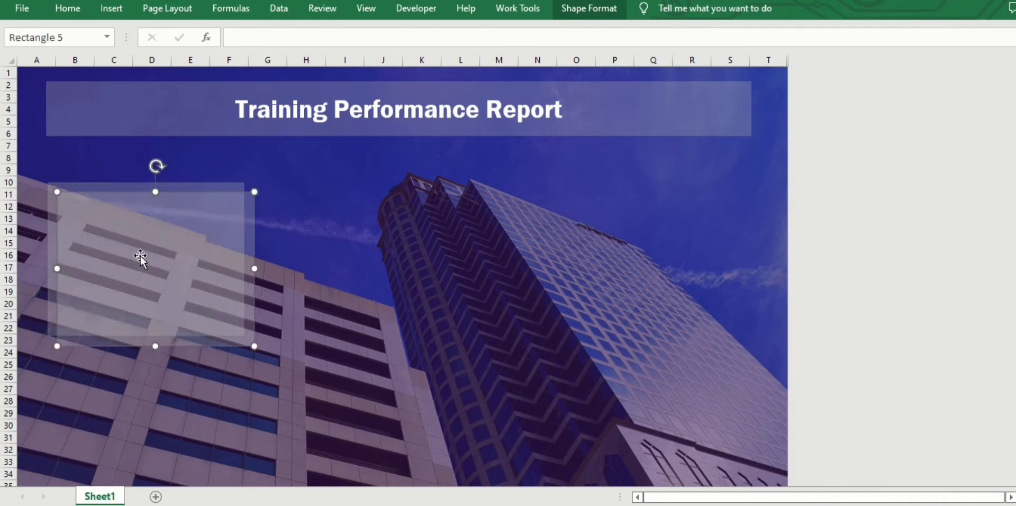
left_click_drag(138, 255, 128, 401)
key("Delete")
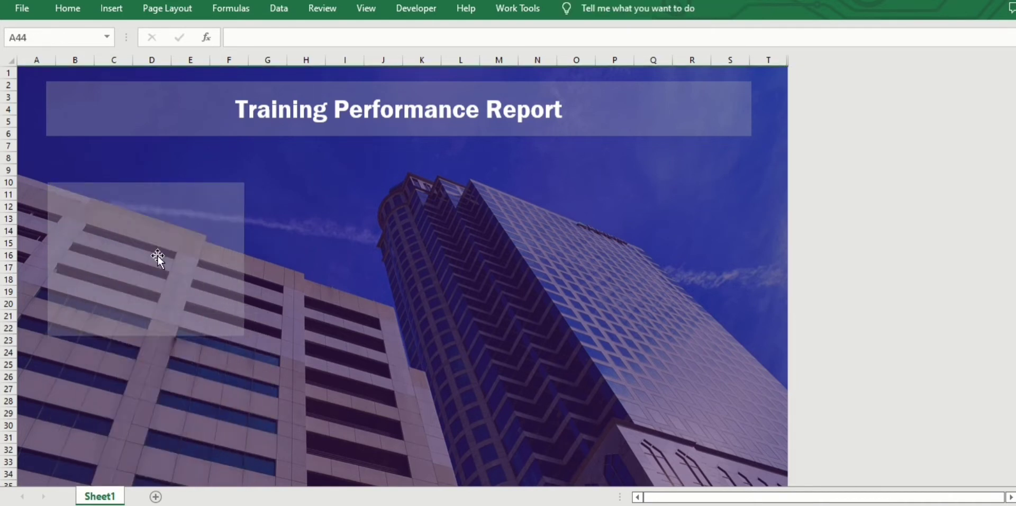
Shorten the panel to end around row 21 and place a duplicate directly below it with a small gap
left_click(157, 256)
left_click_drag(143, 335, 141, 321)
key("ctrl+d")
left_click_drag(161, 250, 150, 388)
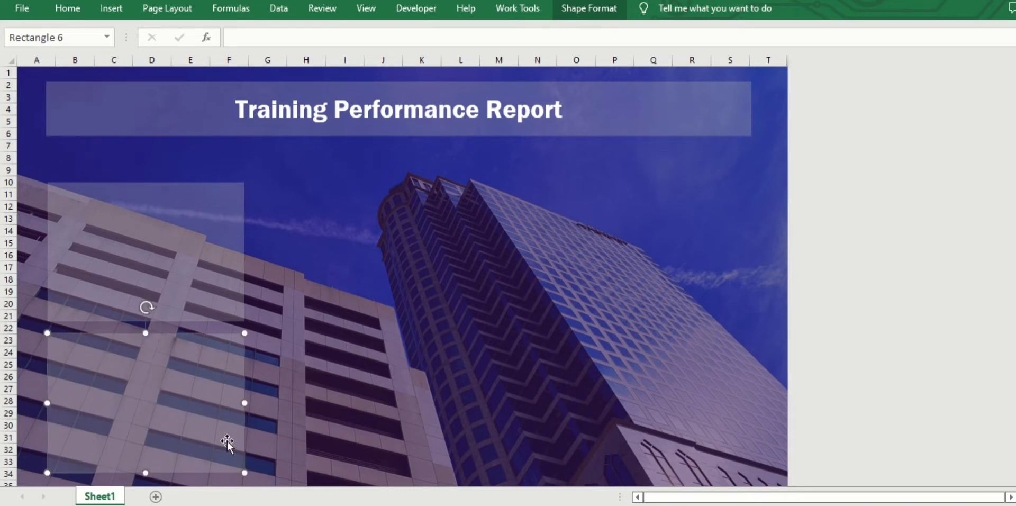
Duplicate the two stacked panels together and align the copies beside the originals, spanning about columns G to K
left_click(236, 252)
left_click(219, 396, "ctrl")
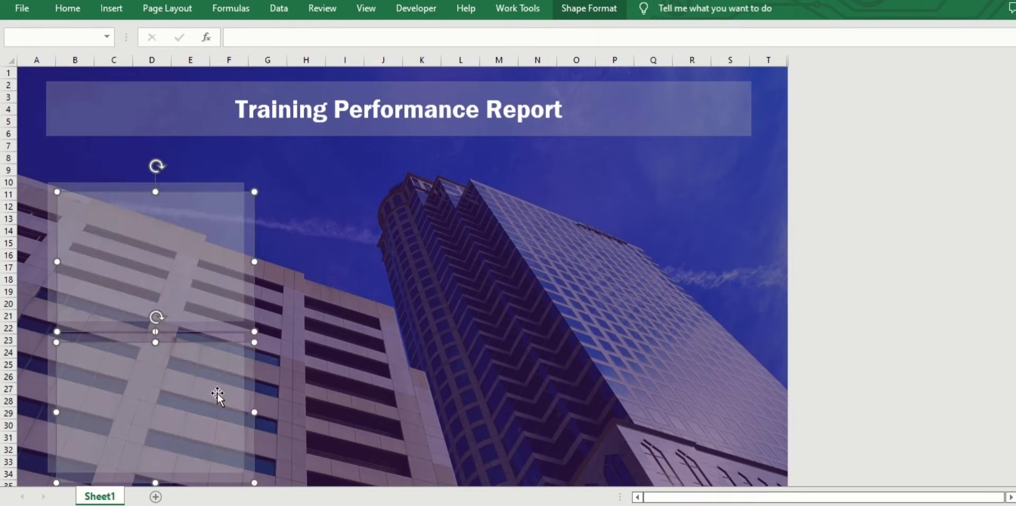
left_click_drag(220, 396, 398, 375)
Copy the second upper panel beside itself, widening it to the banner's right edge and extending it down to the lower panels' bottom edge
left_click(406, 288)
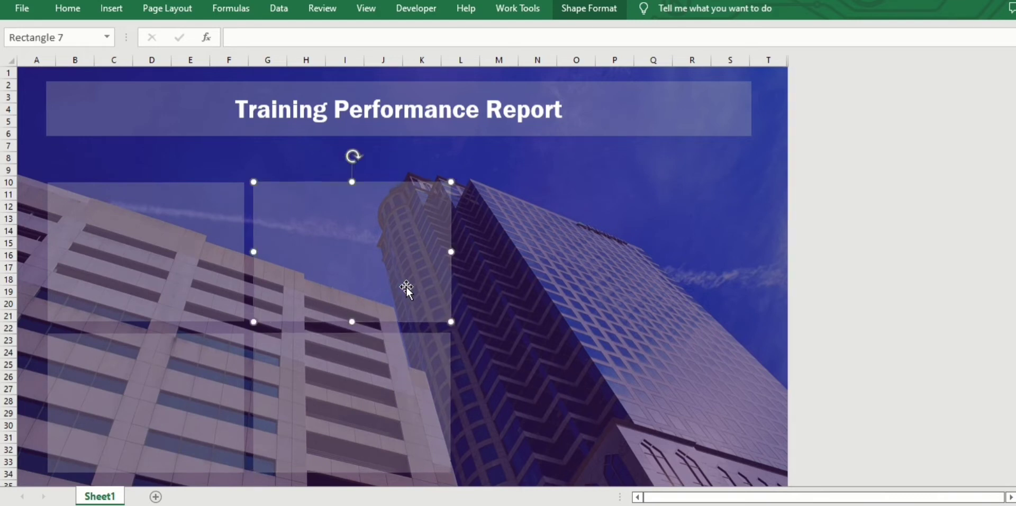
left_click_drag(377, 252, 588, 252)
left_click_drag(660, 252, 751, 246)
left_click_drag(608, 321, 606, 472)
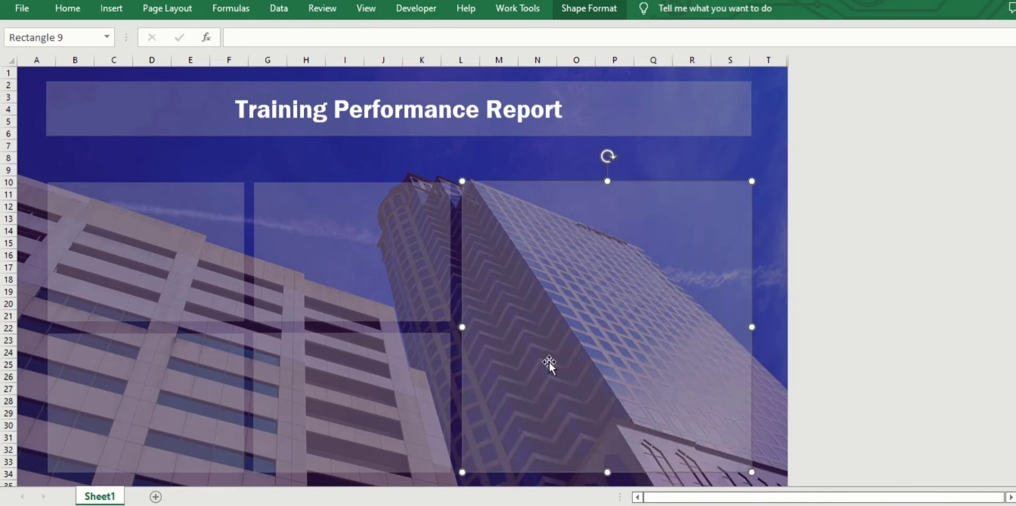
Deselect the large panel and add a second worksheet to the workbook
left_click(473, 160)
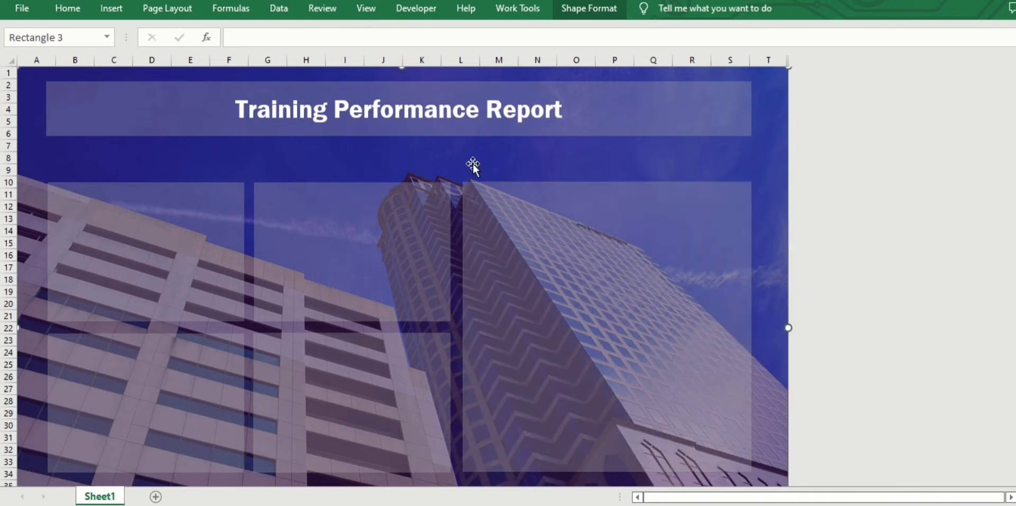
left_click(154, 497)
left_click(99, 496)
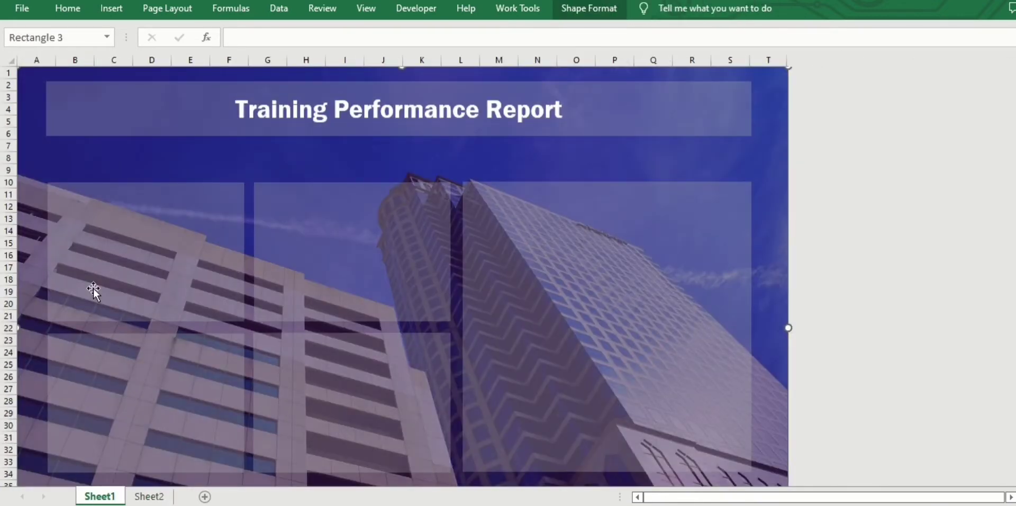
left_click(111, 8)
left_click(182, 53)
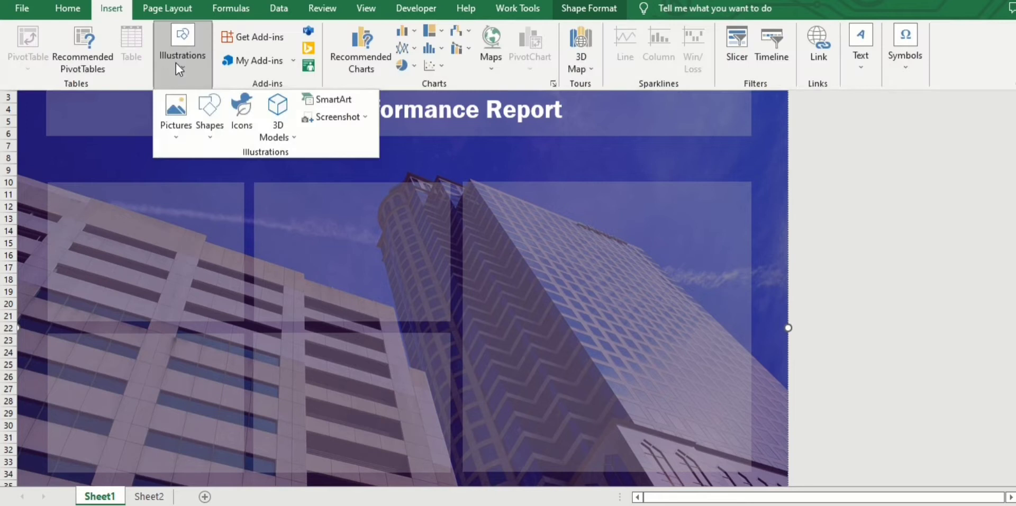
left_click(212, 115)
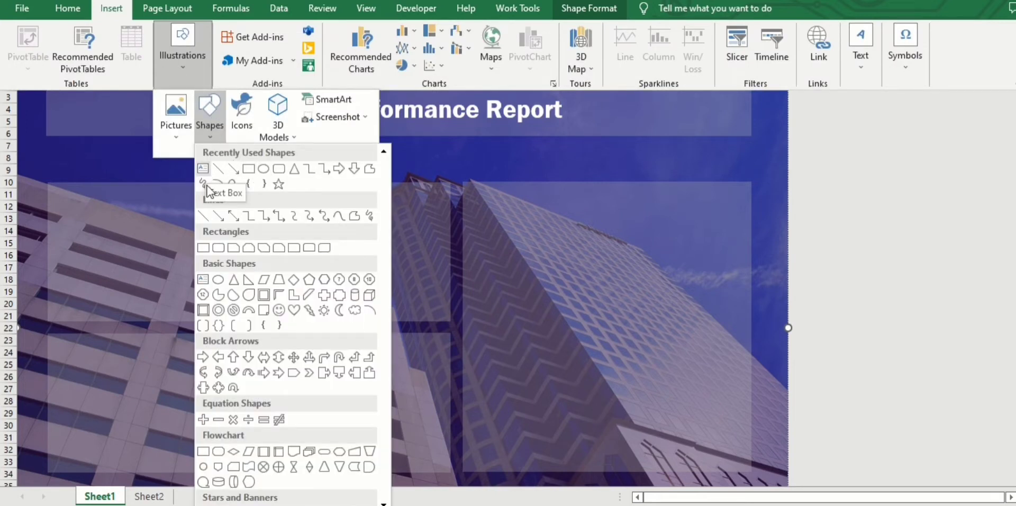
Switch to the empty Sheet2 worksheet
left_click(150, 496)
left_click(150, 496)
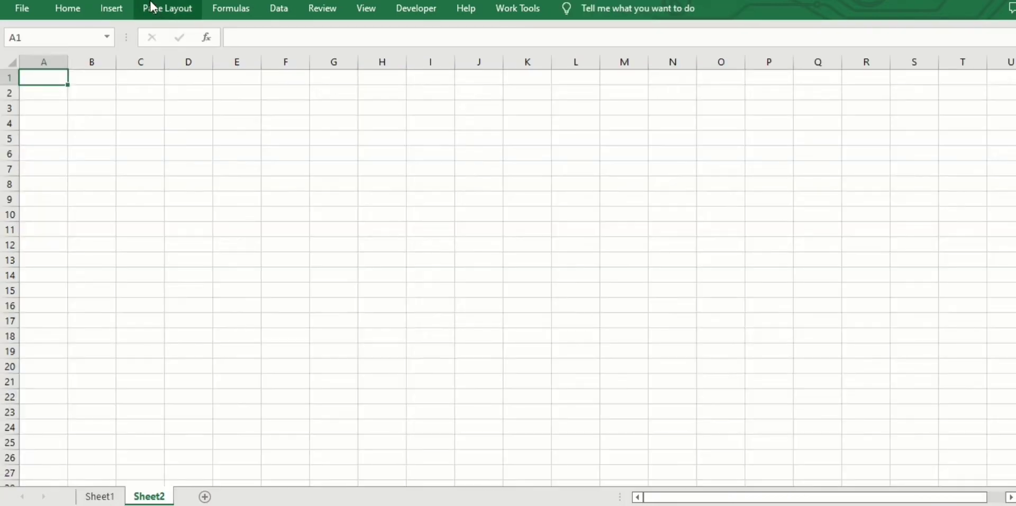
Add a text box reading "employees trained" on Sheet2
left_click(112, 8)
left_click(182, 51)
left_click(209, 116)
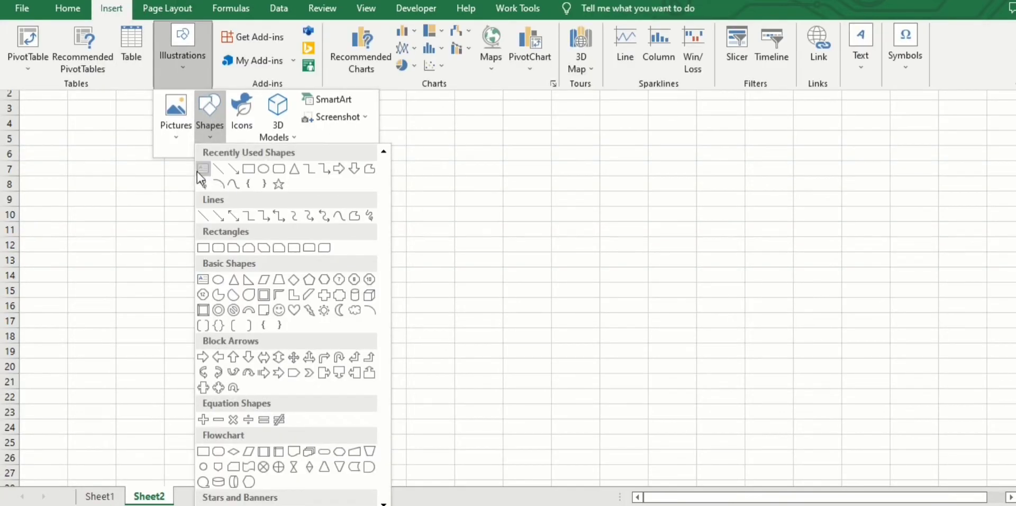
left_click(201, 169)
left_click(197, 176)
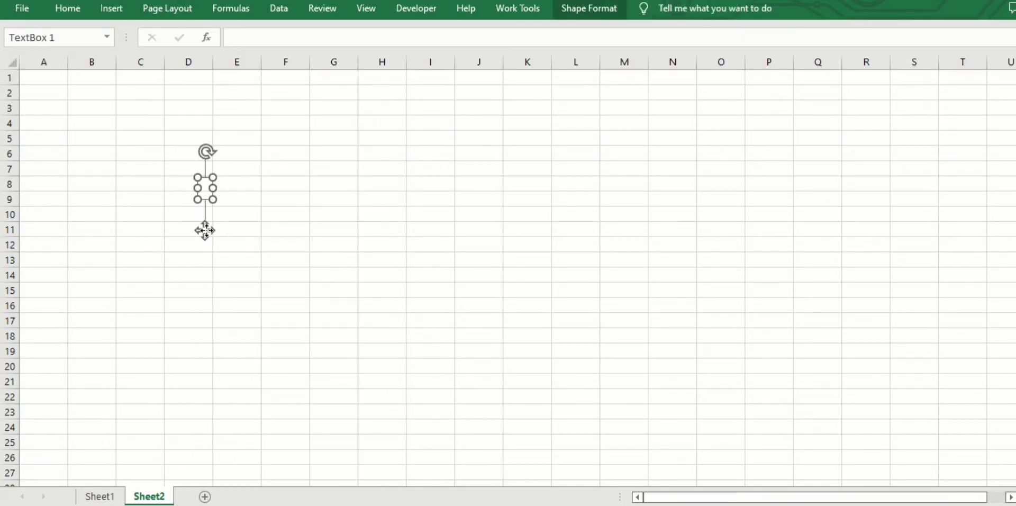
type("employees trained")
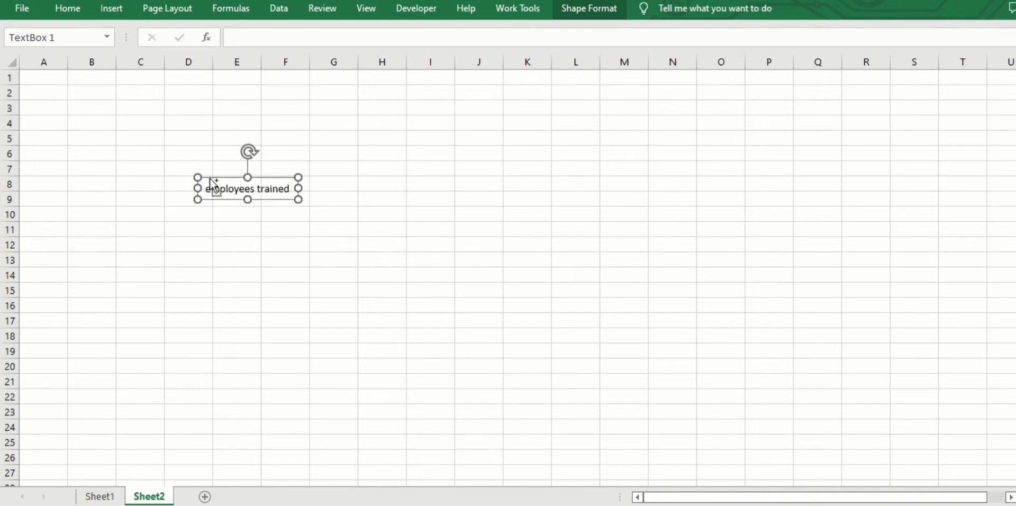
Paste the "employees trained" text box onto Sheet1 and place it in the lower part of the upper-left panel
left_click(111, 495)
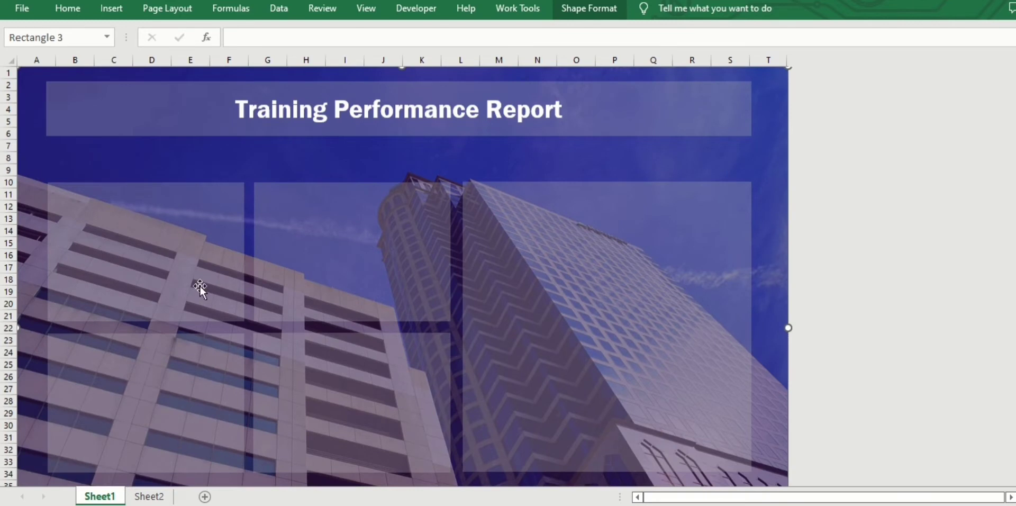
key("ctrl+v")
left_click_drag(37, 82, 126, 295)
Color the "employees trained" label white and enlarge its text to size 16
left_click(67, 11)
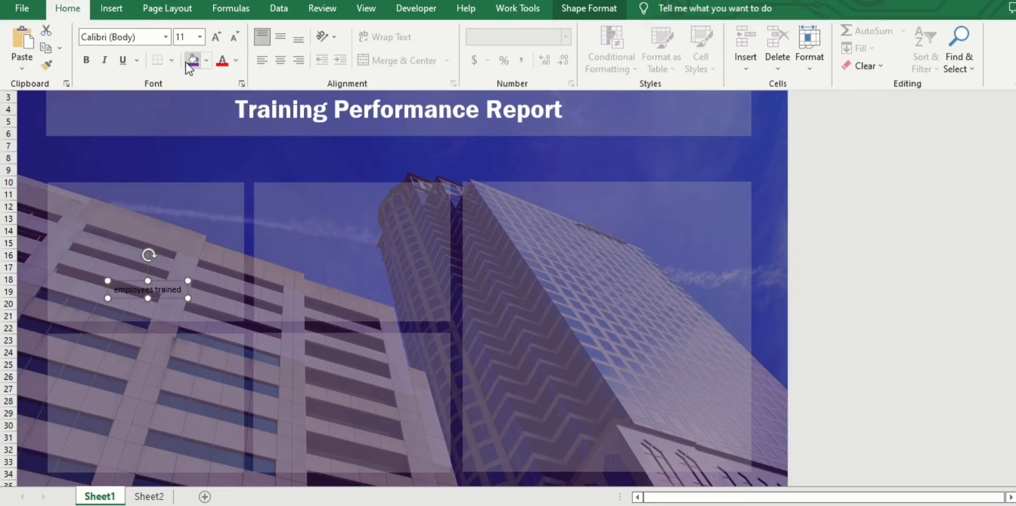
left_click(237, 62)
left_click(224, 111)
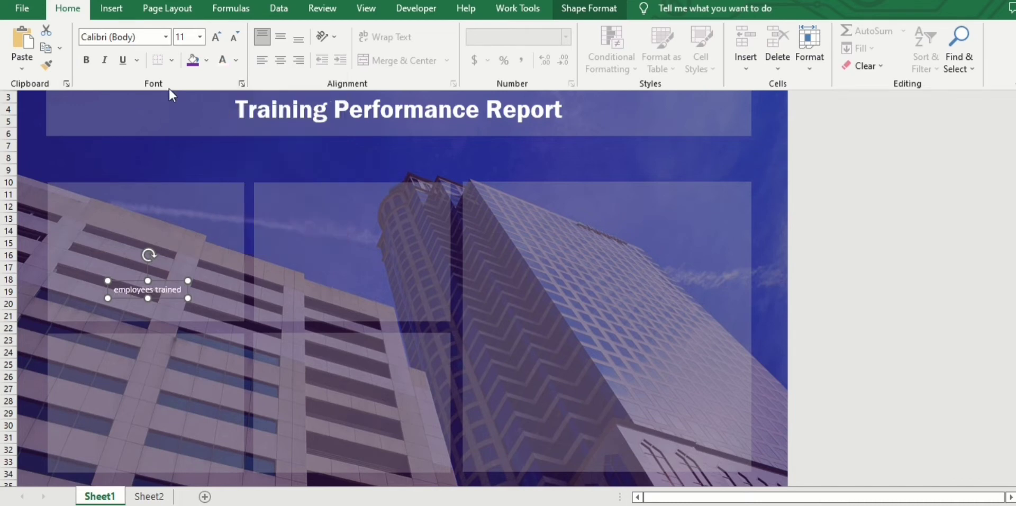
left_click(216, 37)
left_click(215, 37)
left_click(216, 37)
Try the Franklin Gothic Book font on the "employees trained" label
left_click(166, 37)
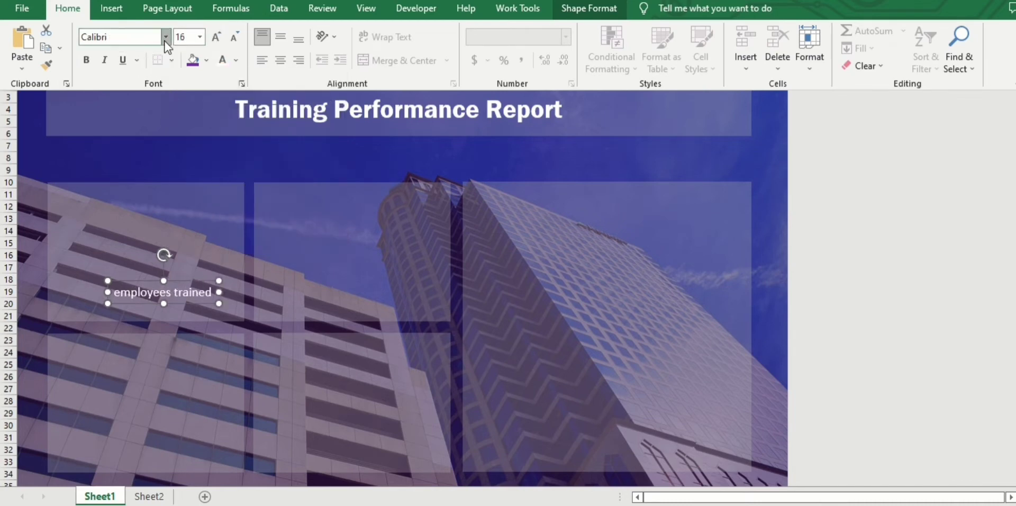
scroll(286, 273, "down", 6)
scroll(174, 213, "down", 20)
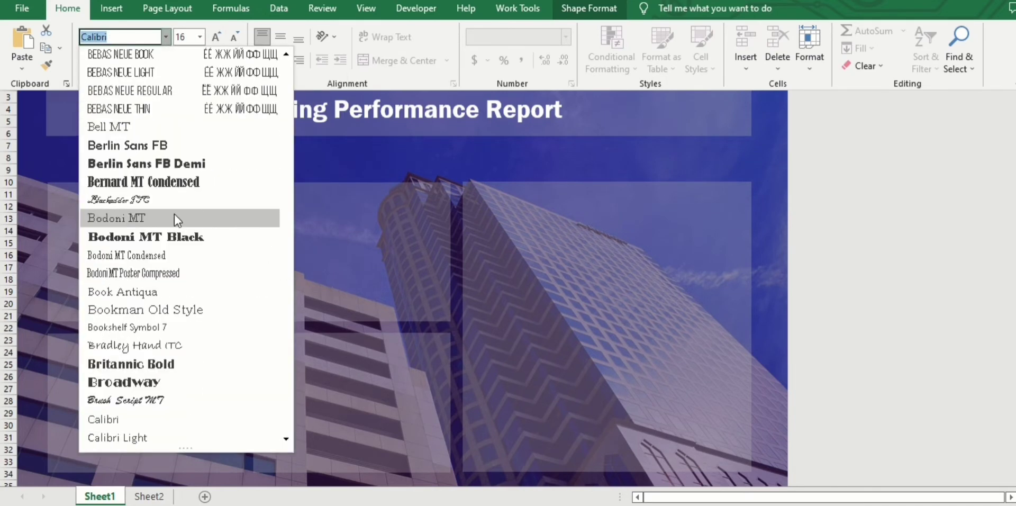
left_click(163, 182)
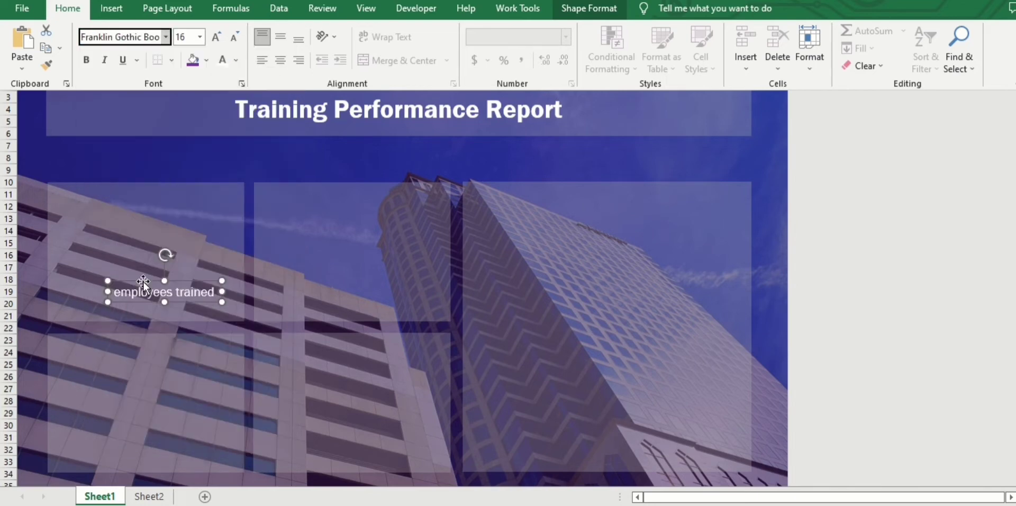
left_click(165, 37)
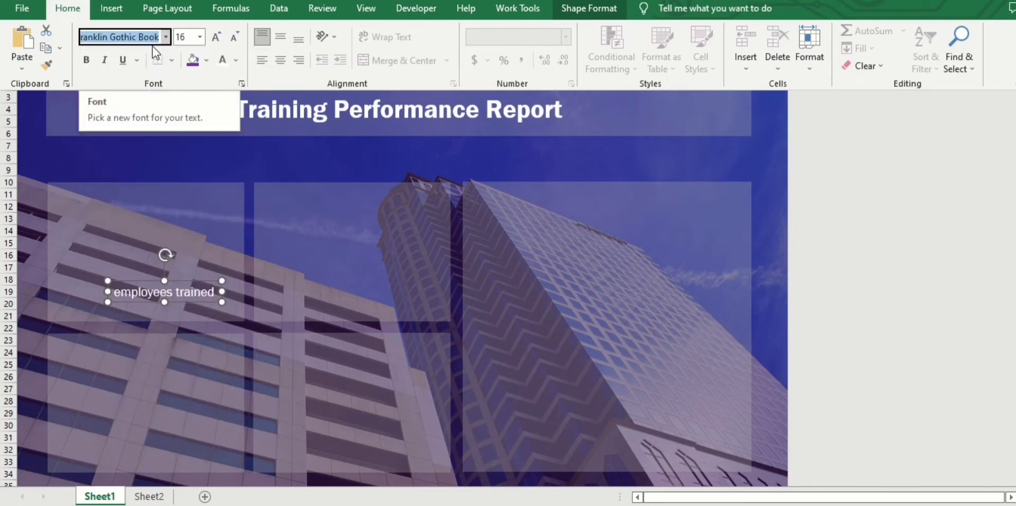
left_click(137, 241)
left_click(72, 9)
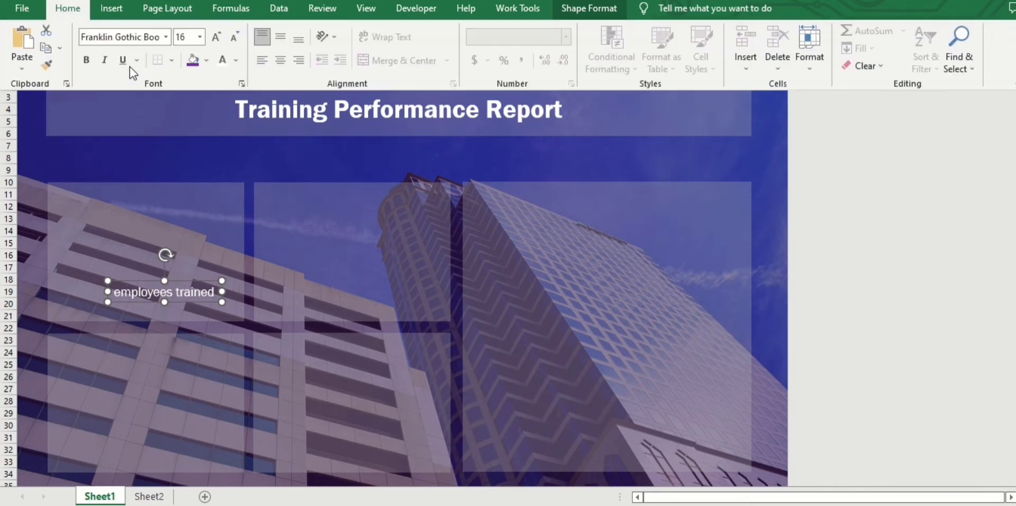
Set the "employees trained" label's font to Franklin Gothic Demi Cond
left_click(166, 36)
scroll(226, 227, "down", 10)
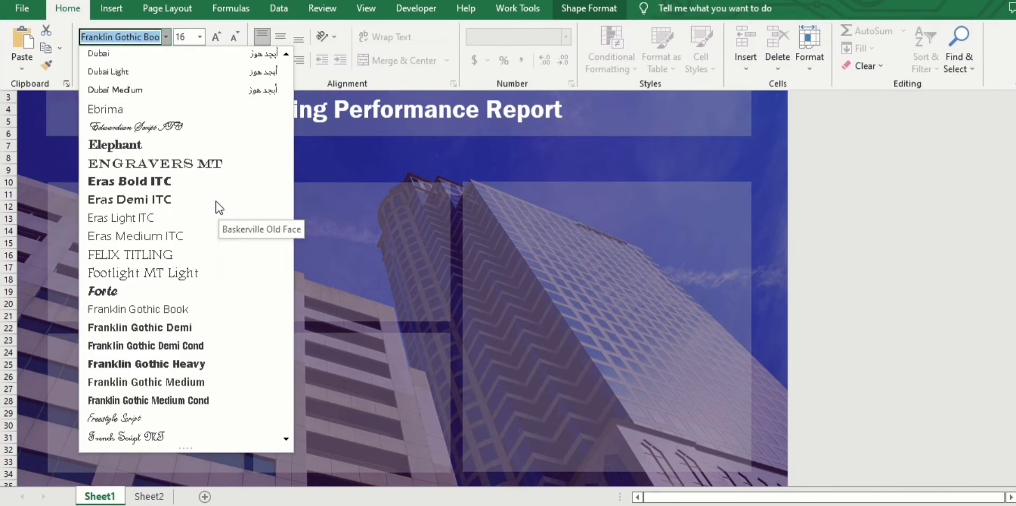
left_click(169, 345)
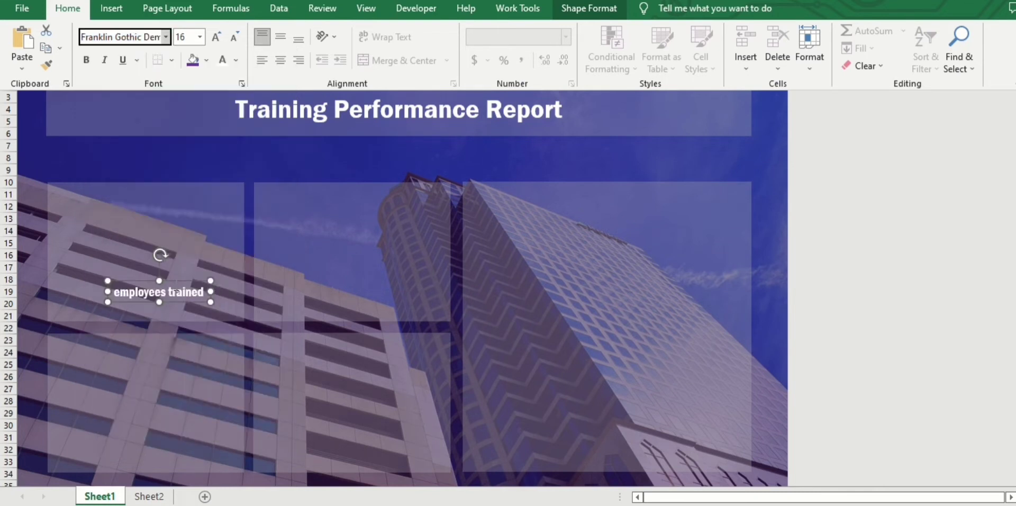
Duplicate the "employees trained" label, place the copy around row 14, and align the original beneath it around row 18
left_click(172, 283)
left_click(170, 279)
left_click(172, 291)
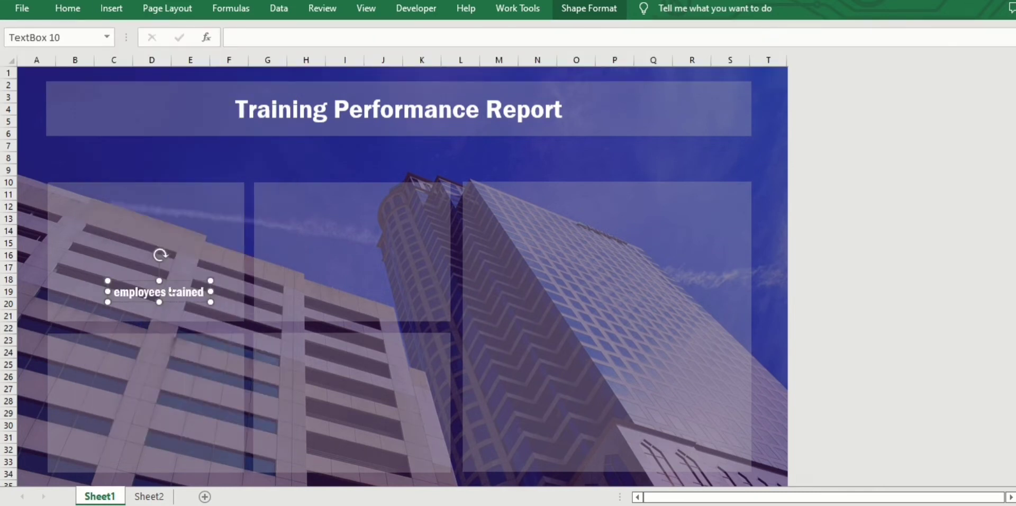
key("ctrl+d")
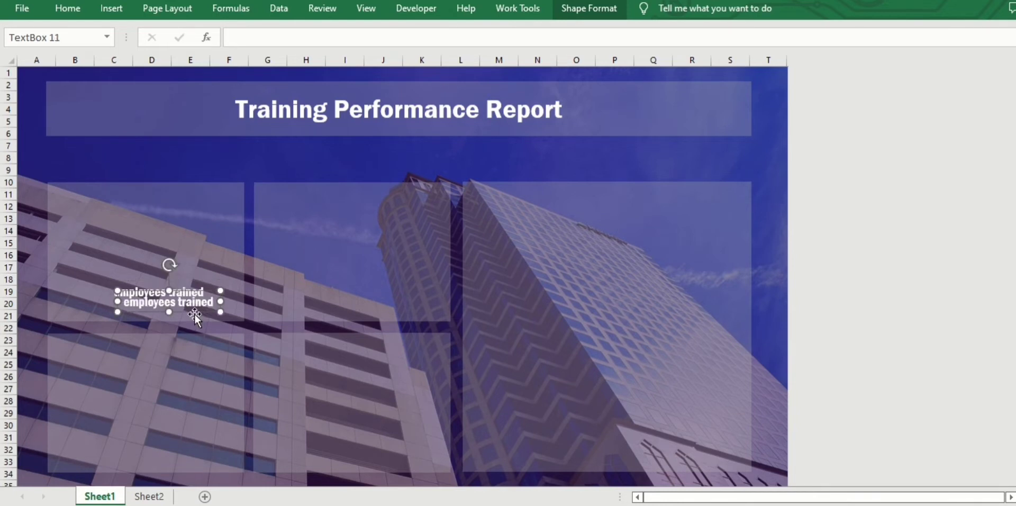
left_click_drag(195, 314, 171, 246)
left_click_drag(166, 279, 155, 270)
left_click(162, 234)
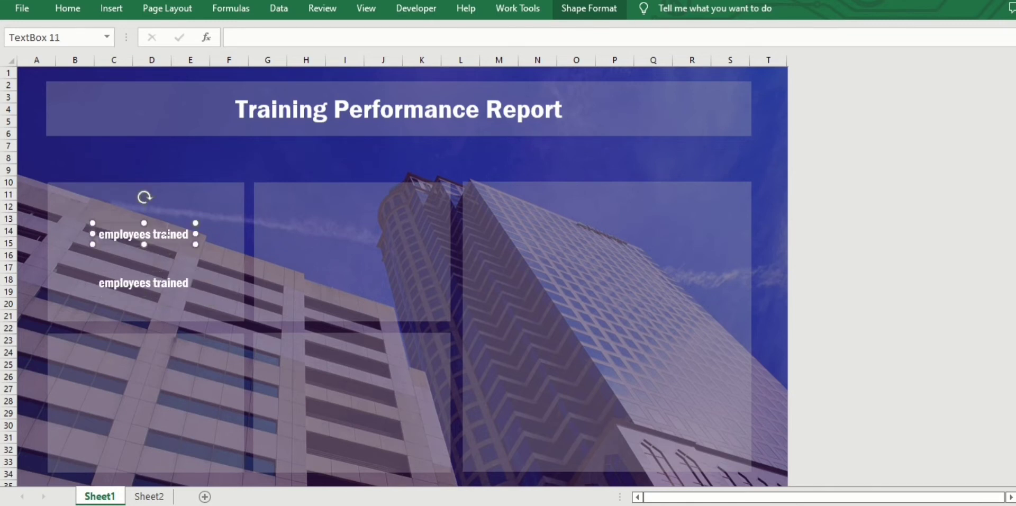
Set the lower "employees trained" label to Franklin Gothic Book, size 14
left_click(166, 275)
left_click(68, 8)
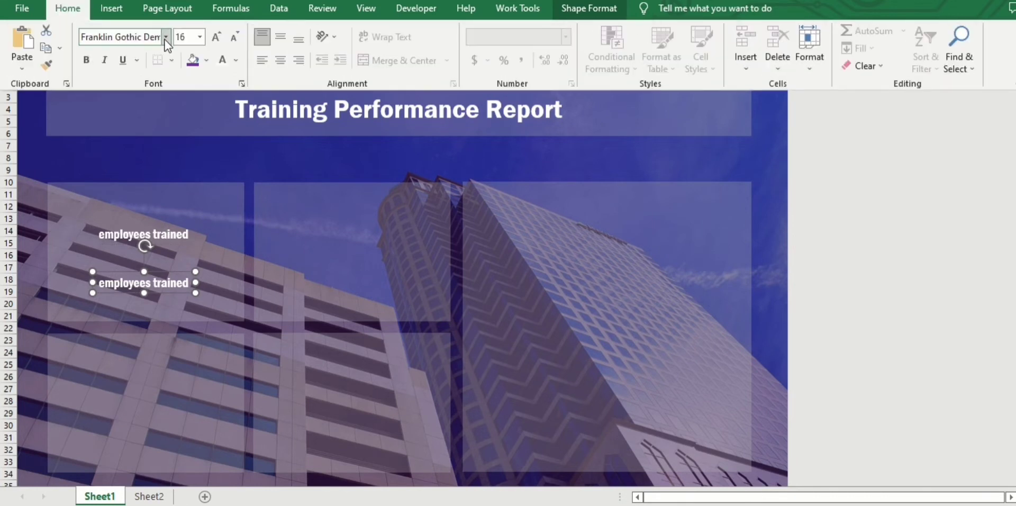
left_click(166, 37)
left_click(141, 153)
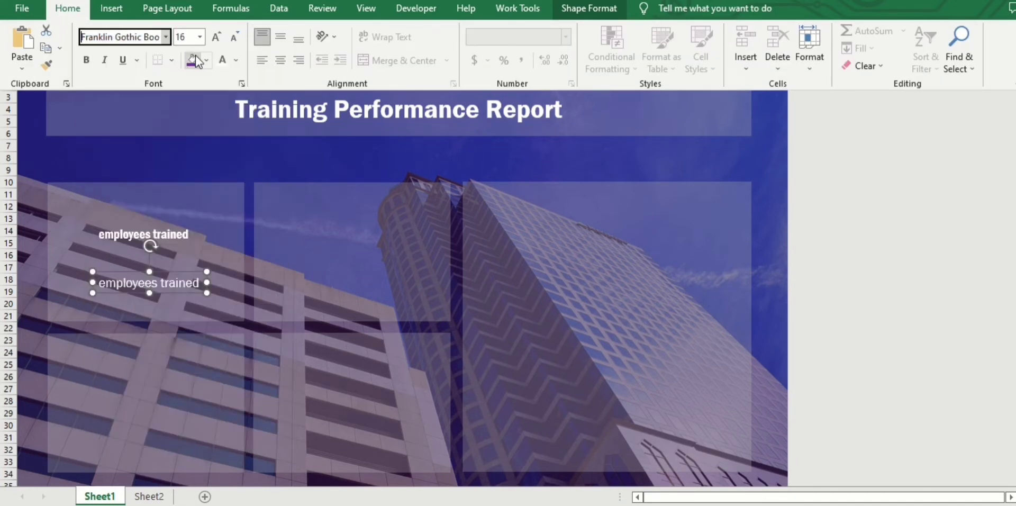
left_click(232, 37)
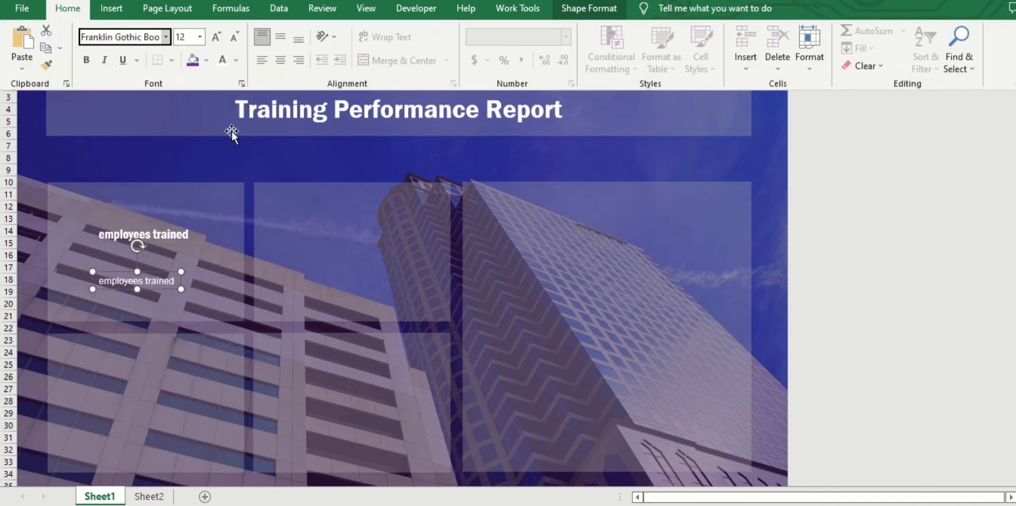
left_click(167, 244)
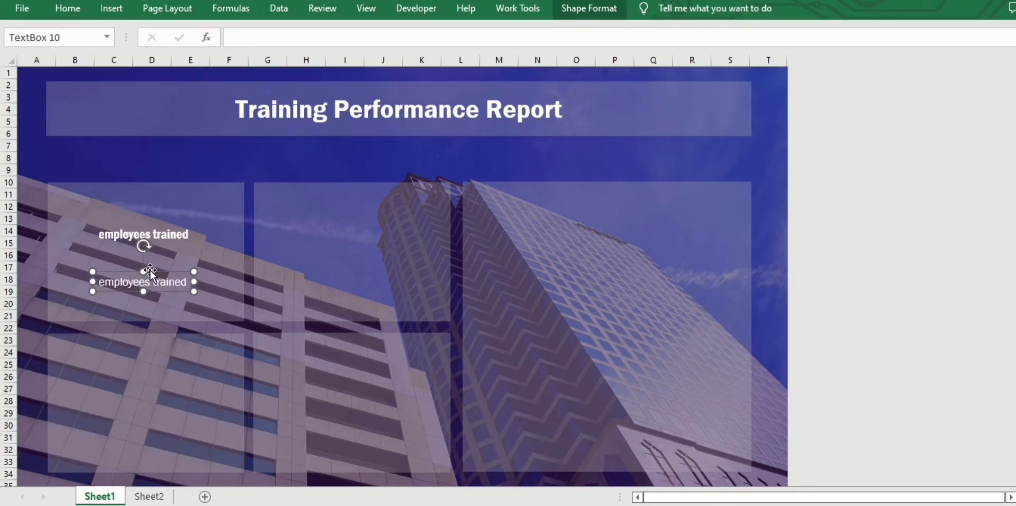
Move the lower label slightly up and place a duplicate of it directly beneath, around rows 19 to 20
left_click_drag(149, 271, 152, 265)
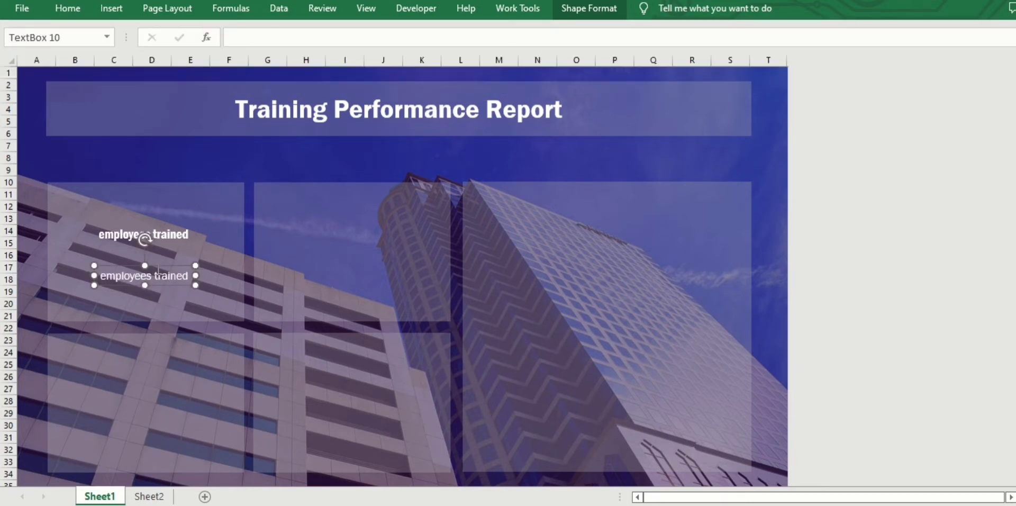
key("ctrl+d")
left_click_drag(180, 294, 171, 302)
Replace the bottom label's text with an Up-Pointing Red Triangle symbol followed by "67% from last quarter"
triple_click(155, 297)
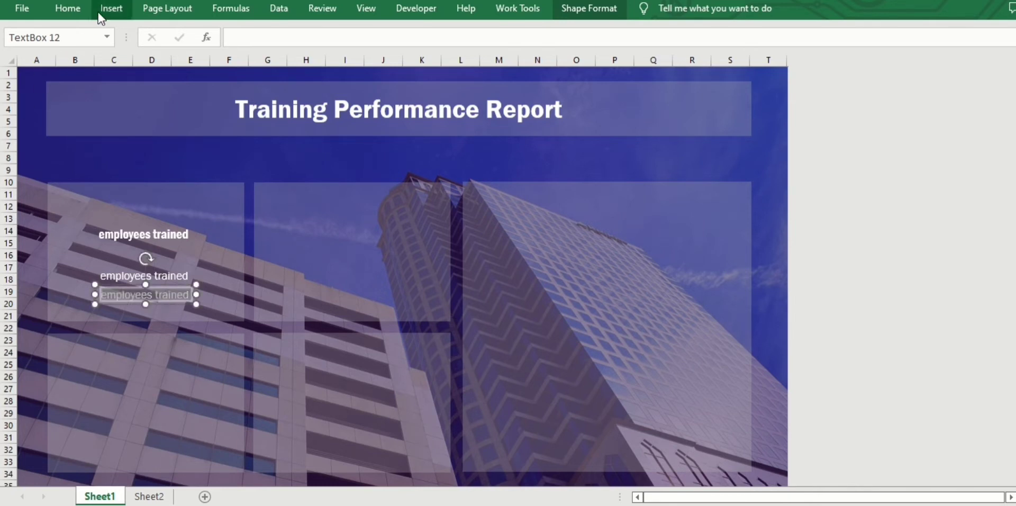
left_click(111, 8)
left_click(906, 50)
left_click(943, 122)
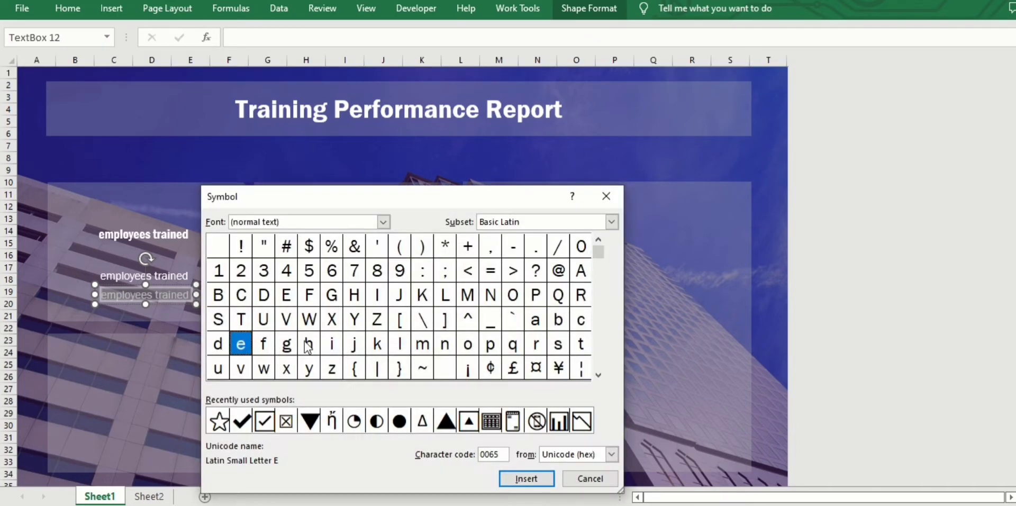
left_click(447, 422)
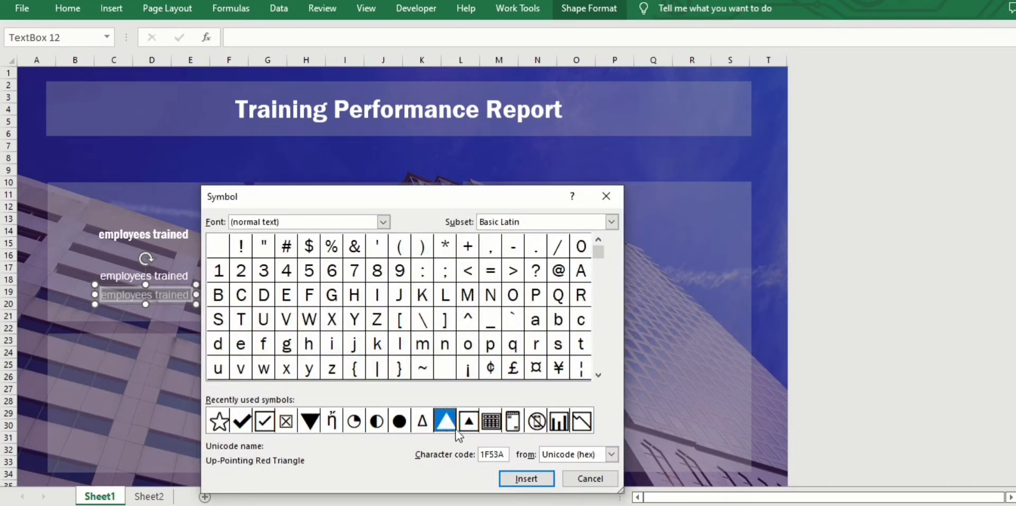
left_click(527, 478)
left_click(589, 479)
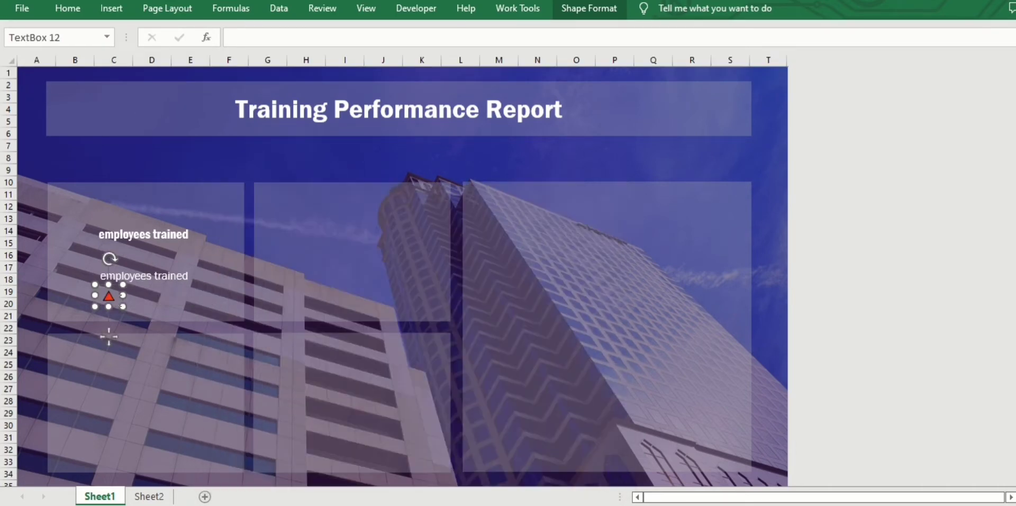
type("67%")
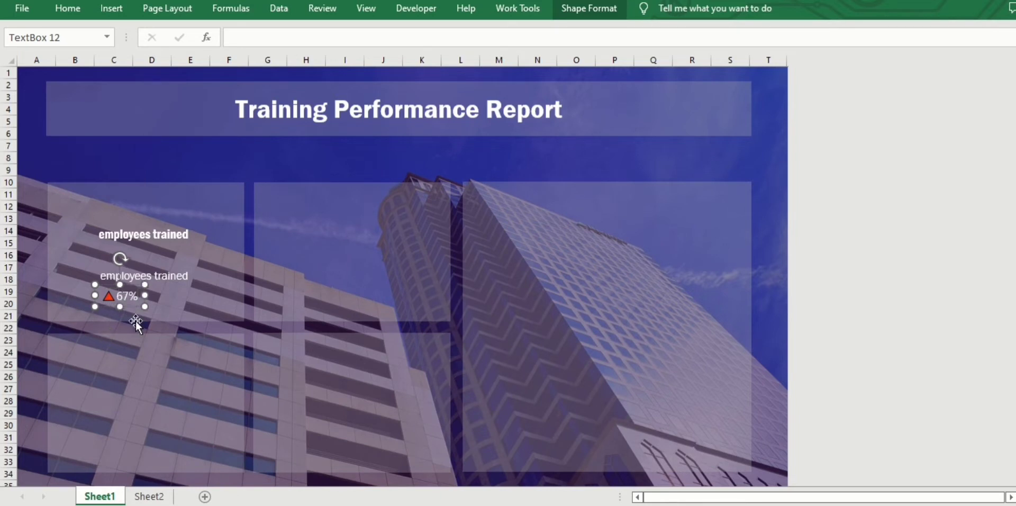
type(" from last quarter")
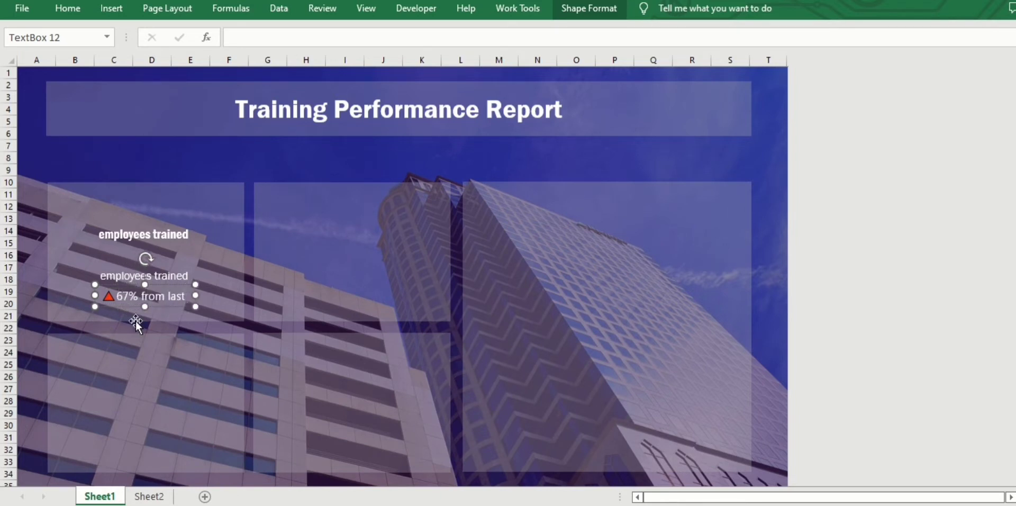
Format the "67% from last quarter" text after the triangle as Franklin Gothic Demi, size 11
key("shift+Left")
key("shift+Left")
key("shift+Left")
key("shift+Left")
key("shift+Left")
key("shift+Left")
key("shift+Left")
key("shift+Left")
key("shift+Left")
key("shift+Left")
key("shift+Left")
key("shift+Left")
key("shift+Left")
key("shift+Left")
key("shift+Left")
key("shift+Left")
key("shift+Left")
key("shift+Left")
key("shift+Left")
key("shift+Left")
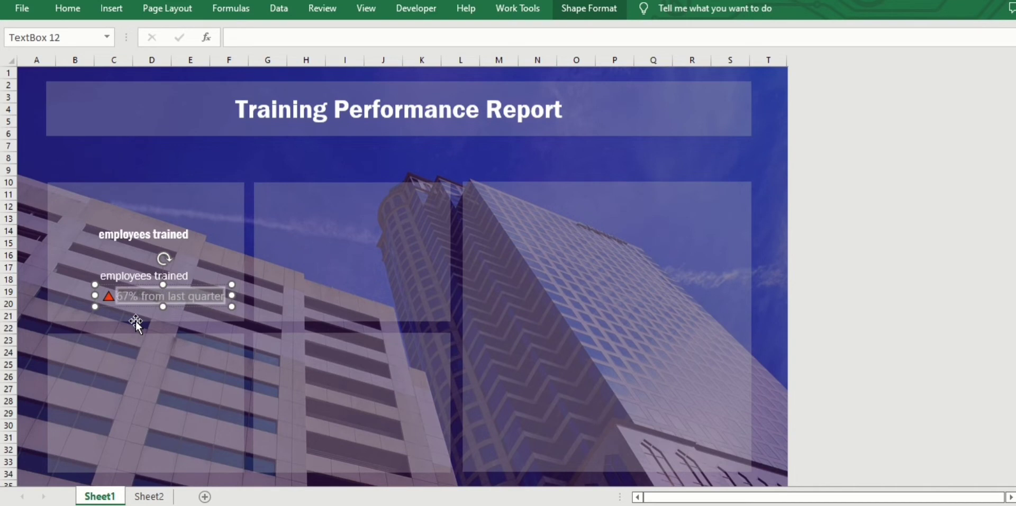
left_click(73, 14)
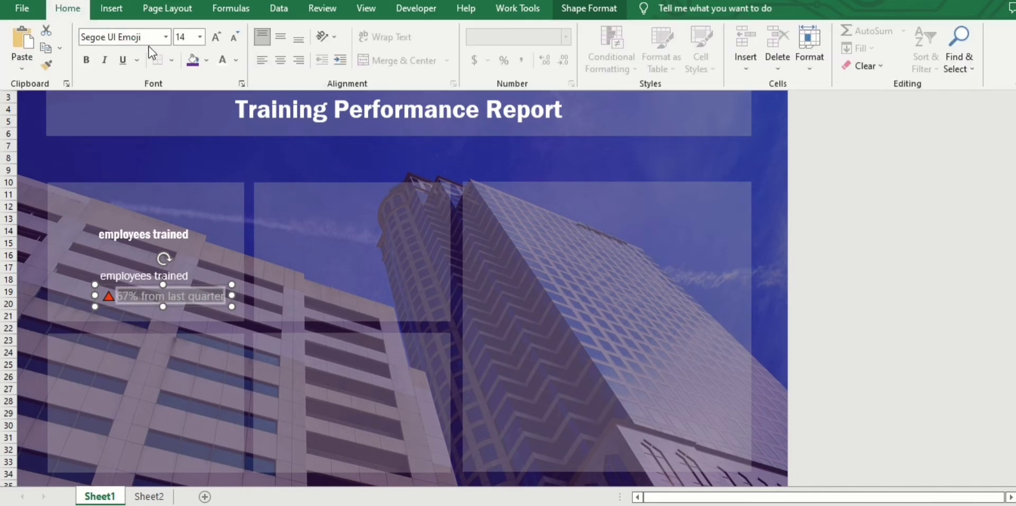
left_click(168, 39)
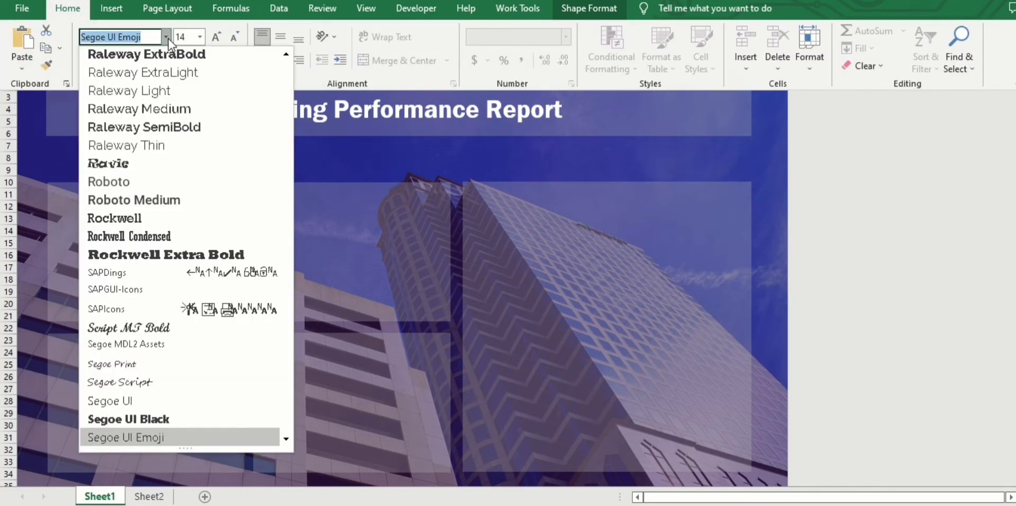
scroll(254, 322, "up", 20)
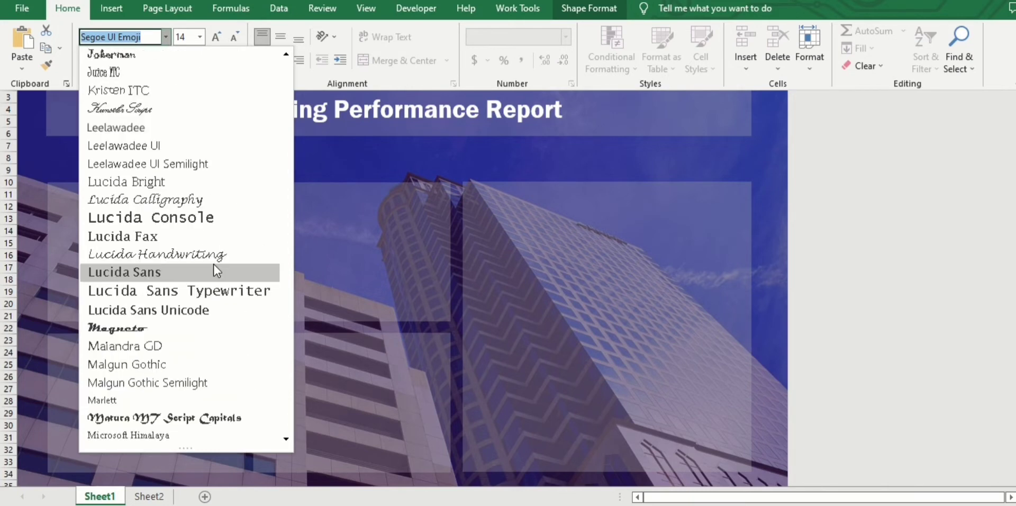
type("Franklin Gothic Boo")
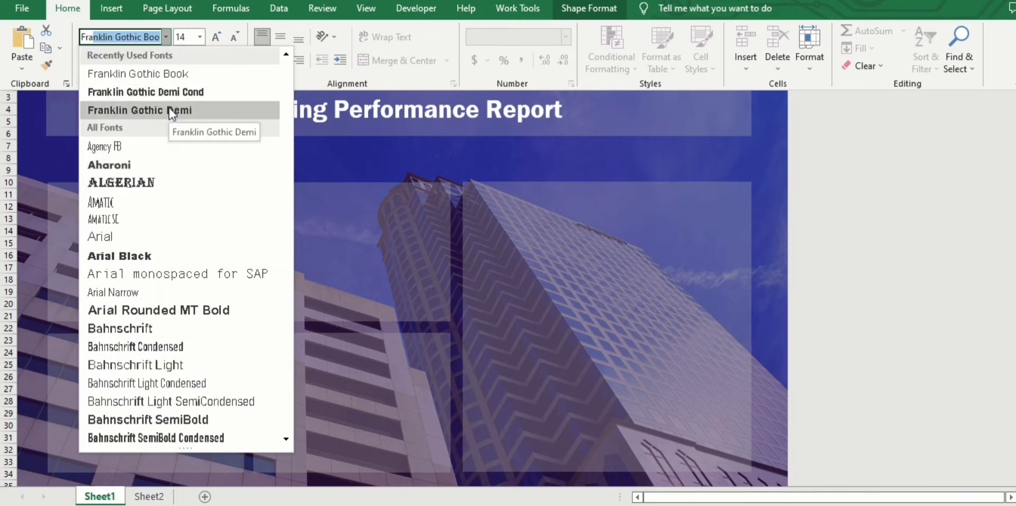
left_click(169, 110)
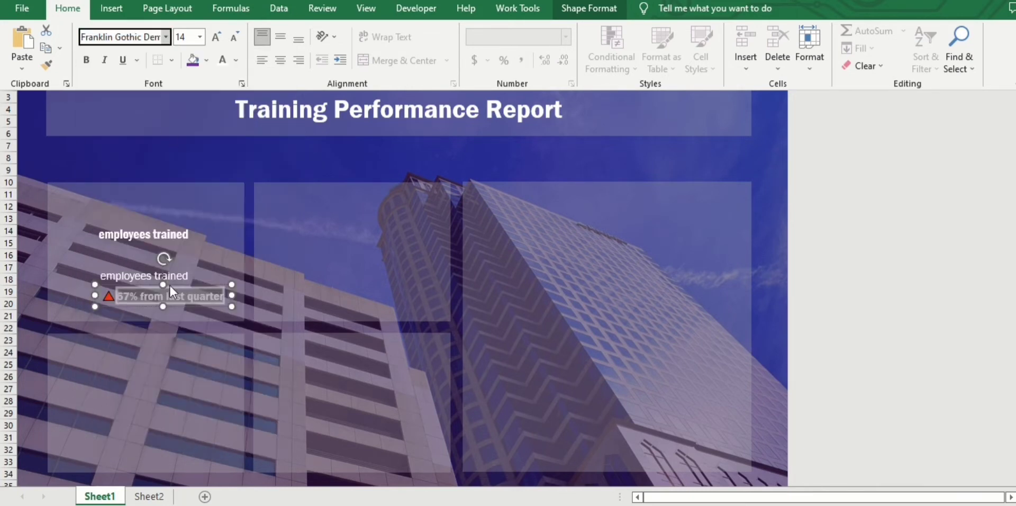
left_click(231, 36)
left_click(231, 36)
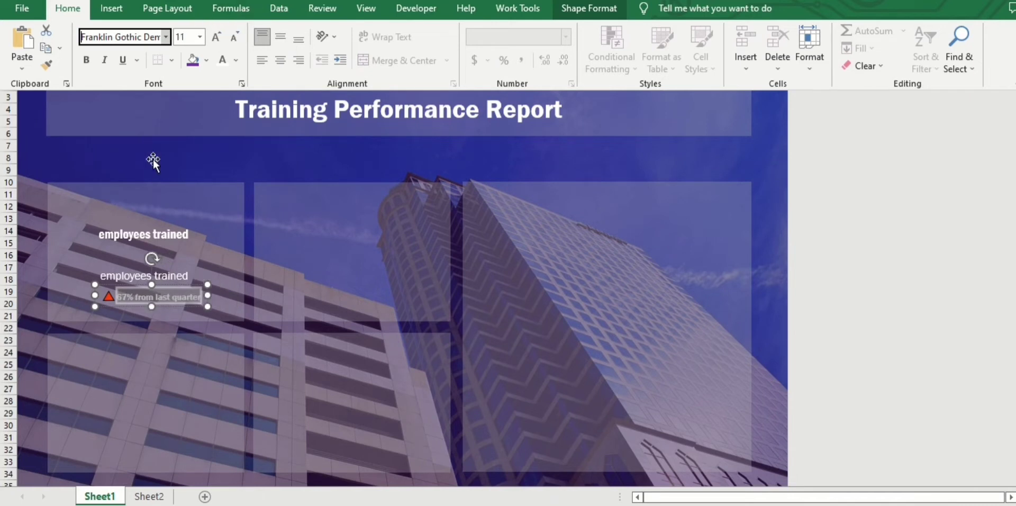
key("ctrl+F1")
left_click(48, 283)
left_click(158, 296)
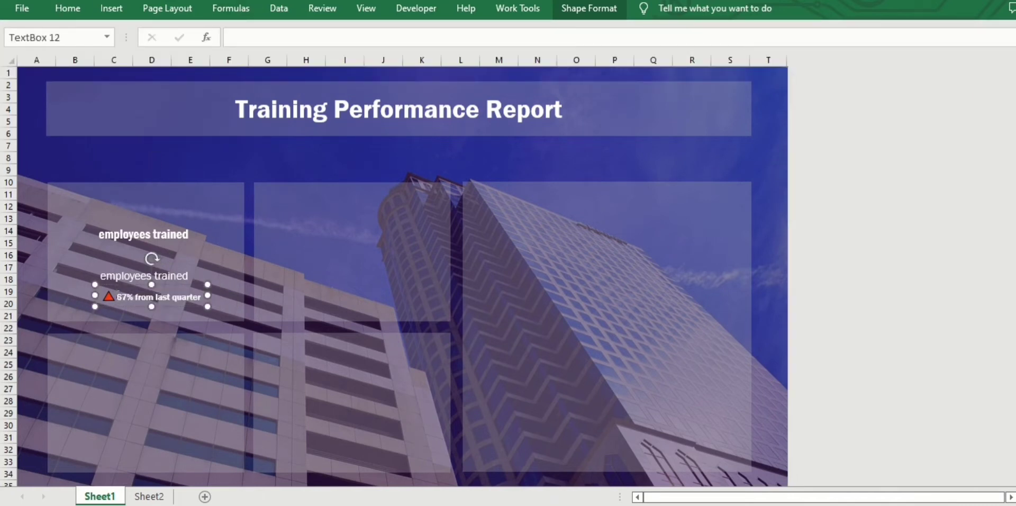
Change the font of the "67% from last quarter" text after the triangle to Franklin Gothic Book
left_click_drag(116, 297, 202, 297)
left_click(67, 8)
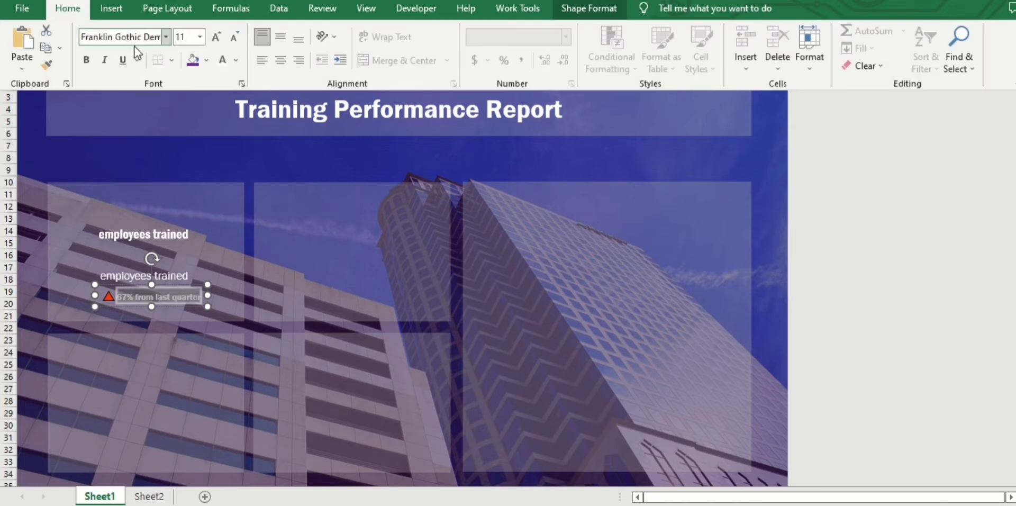
left_click(166, 37)
left_click(137, 143)
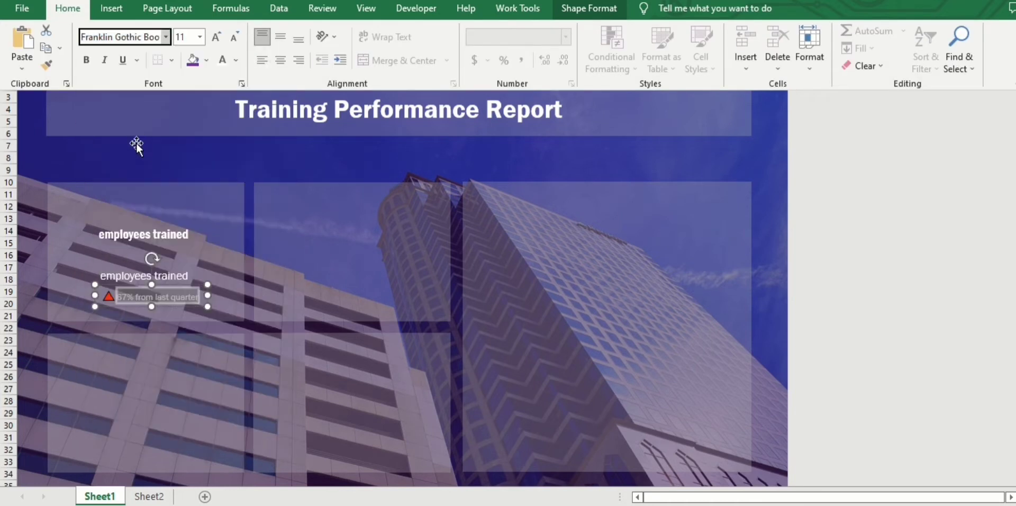
Reduce the font size of the red triangle symbol in the bottom label by two steps
left_click(106, 305)
double_click(106, 303)
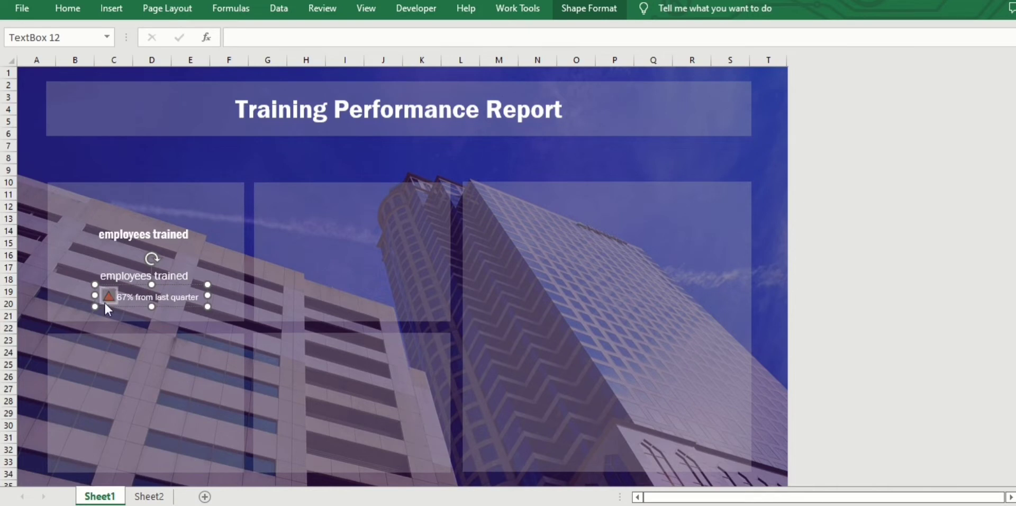
left_click(68, 8)
left_click(233, 38)
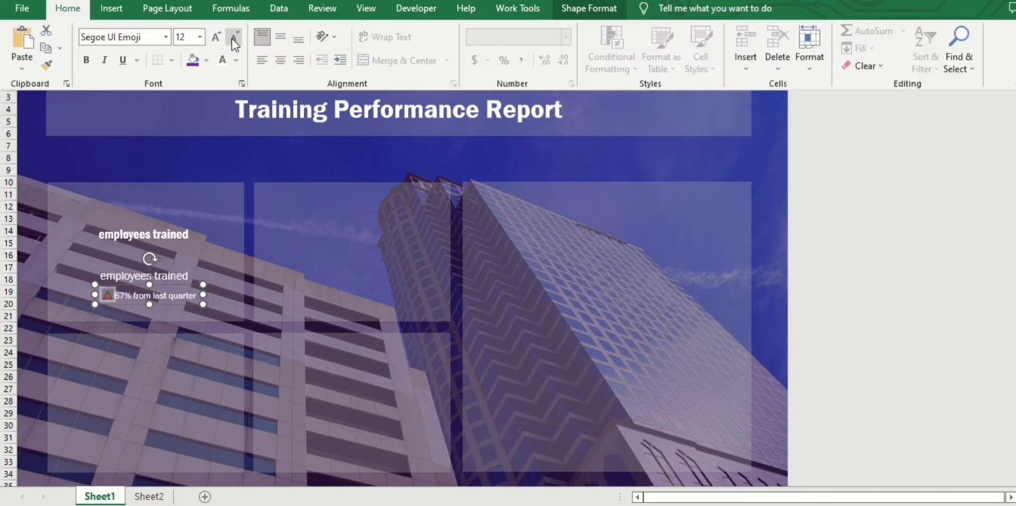
left_click(233, 38)
Move the "67% from last quarter" label slightly up and left, closer beneath the lower "employees trained" label
left_click(164, 151)
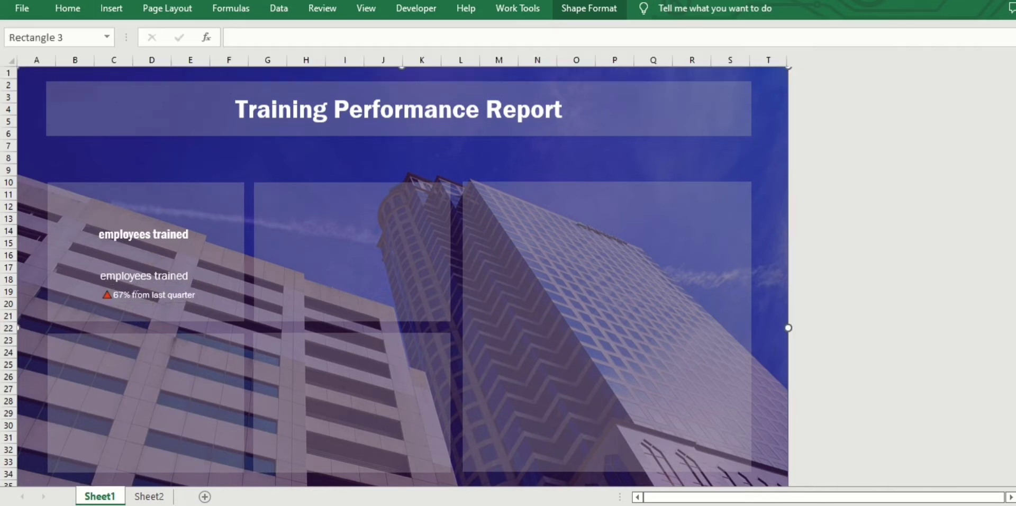
left_click(154, 285)
left_click_drag(154, 285, 151, 281)
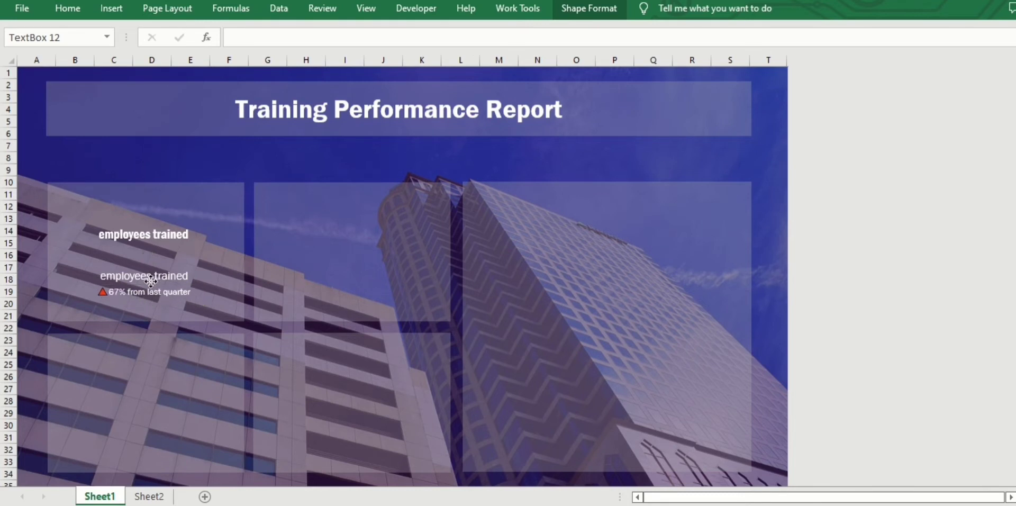
Increase the lower "employees trained" label's font size to 18
left_click(168, 273)
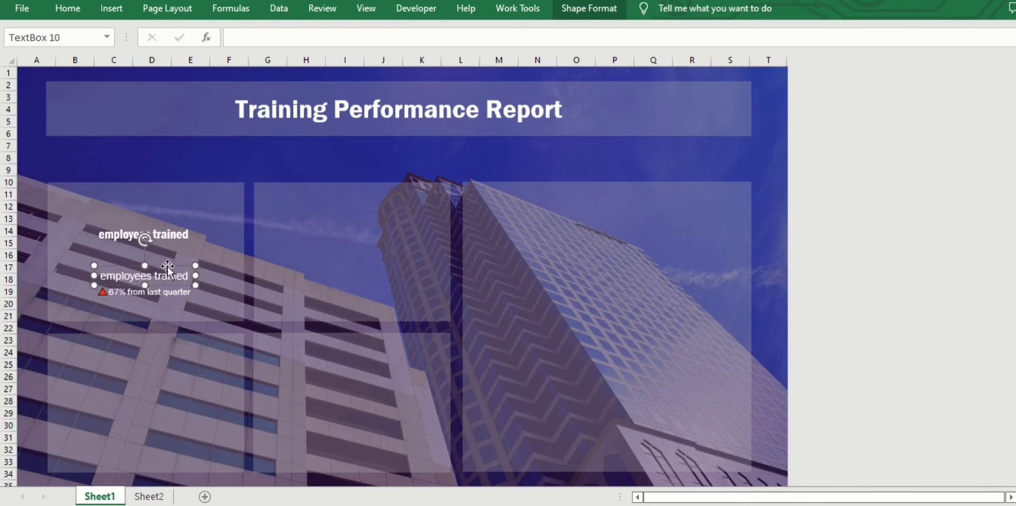
left_click(58, 8)
left_click(215, 37)
left_click(215, 37)
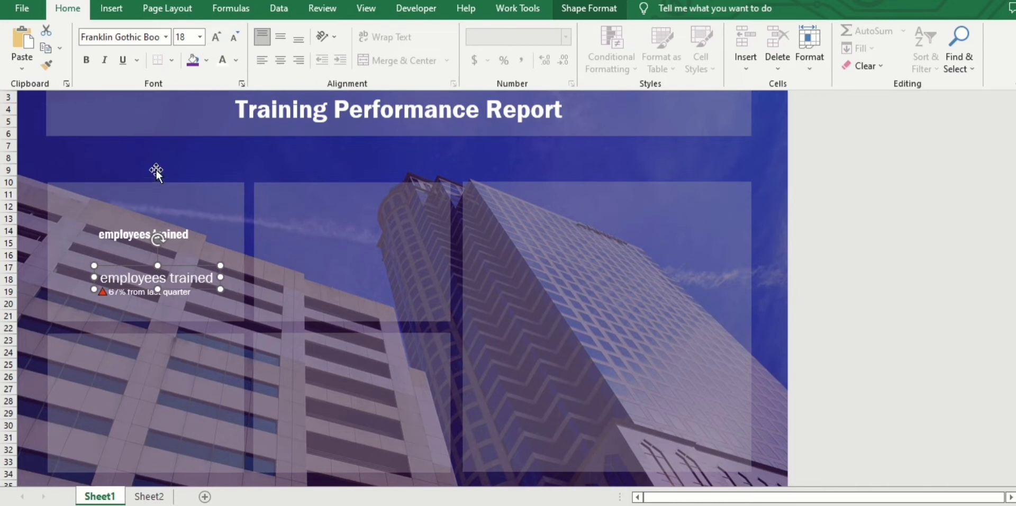
Nudge the "67% from last quarter" label down and shift the lower "employees trained" label left to centre it above
left_click(137, 301)
key("Down")
key("Down")
key("Down")
key("Down")
key("Down")
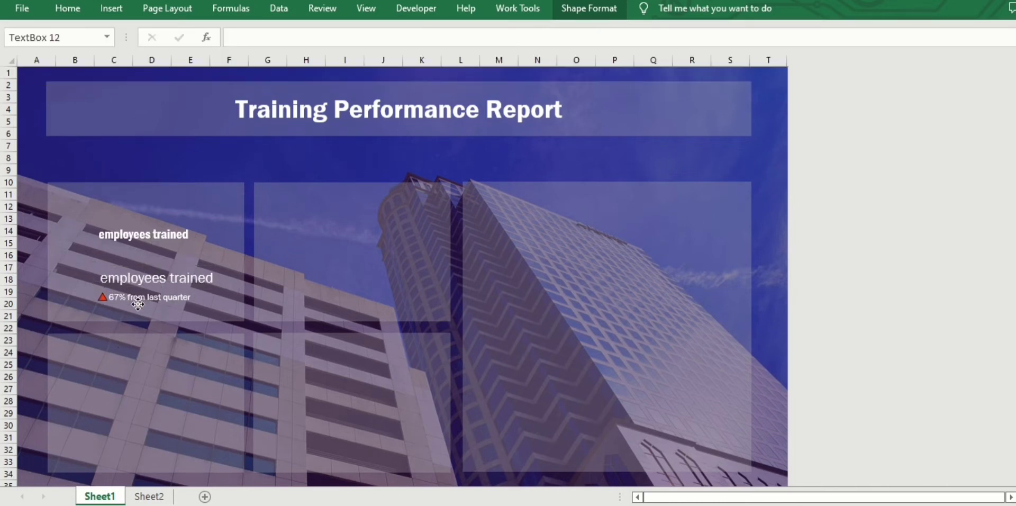
left_click(158, 267)
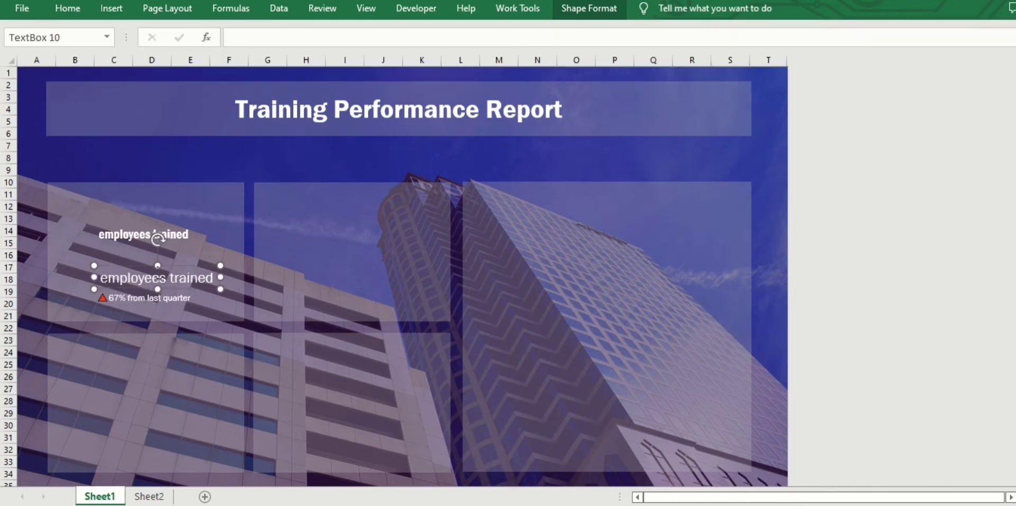
left_click_drag(166, 266, 157, 265)
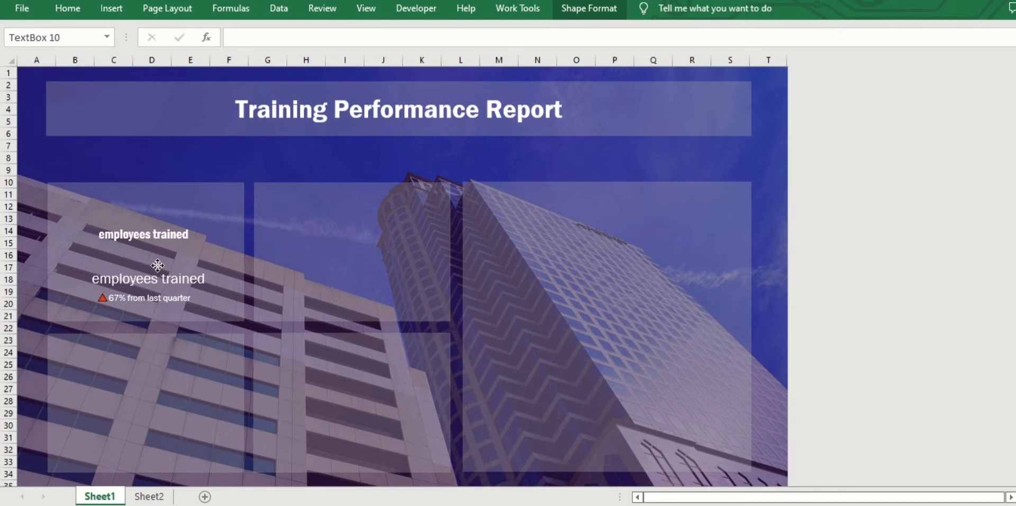
Replace the text of the upper "employees trained" label with 678
left_click(129, 237)
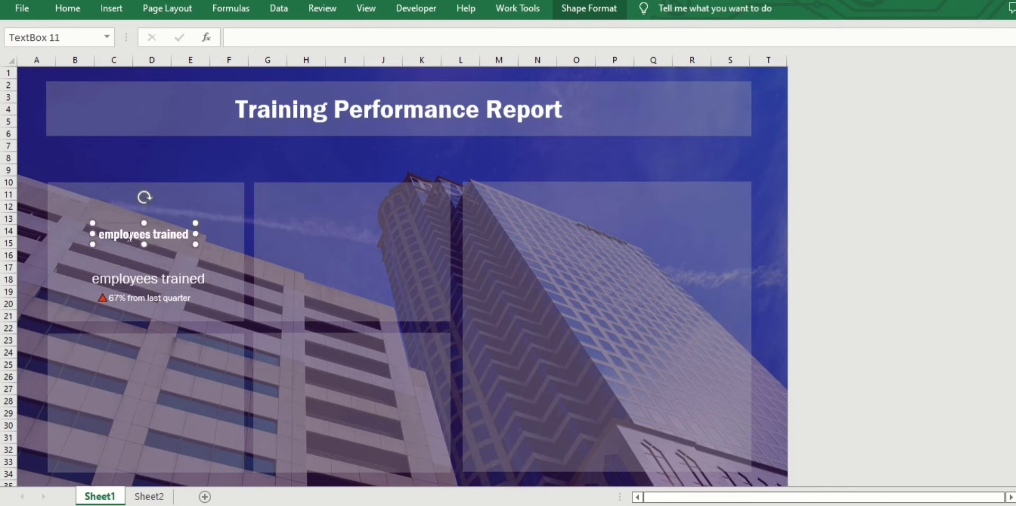
triple_click(129, 236)
type("678")
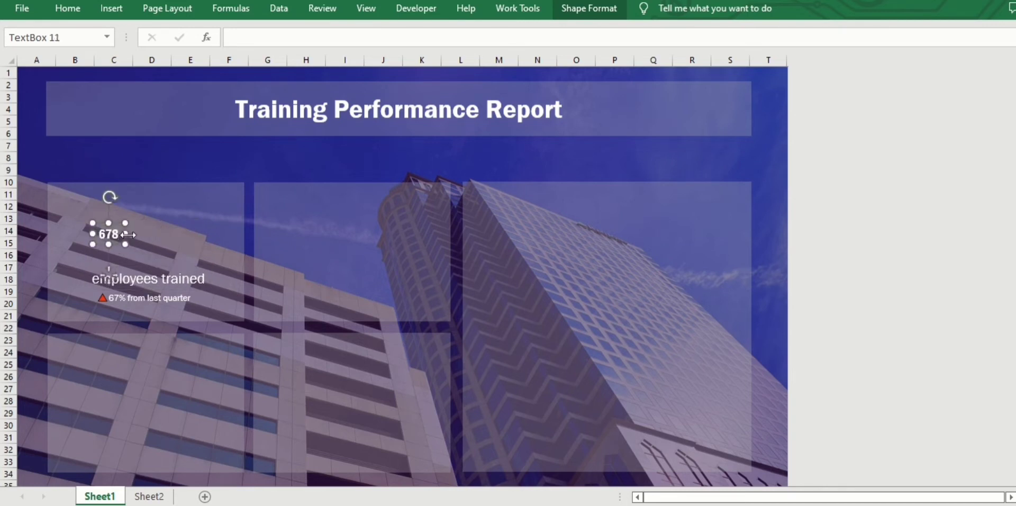
Enlarge the 678 text to size 72 and centre its text box just above the "employees trained" label
key("ctrl+a")
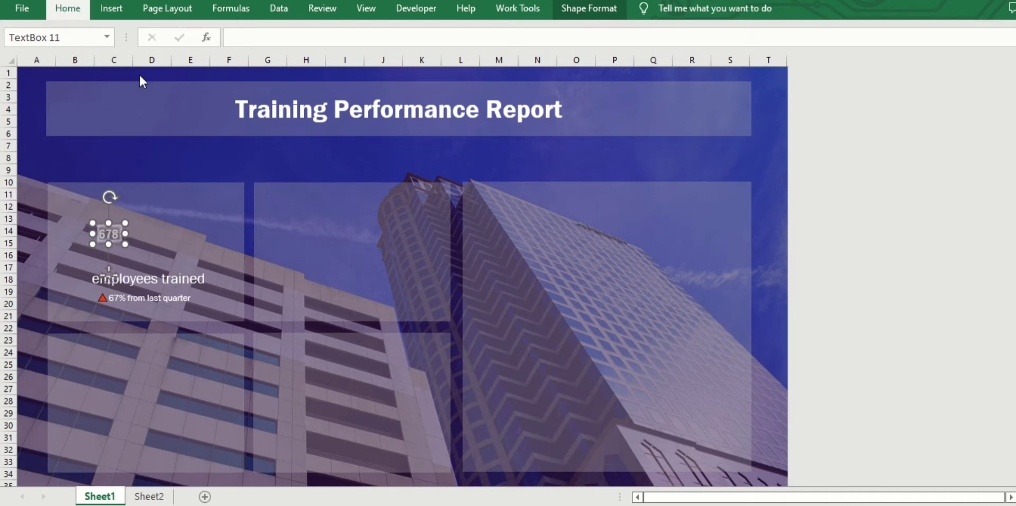
left_click(215, 36)
left_click(215, 36)
left_click(215, 36)
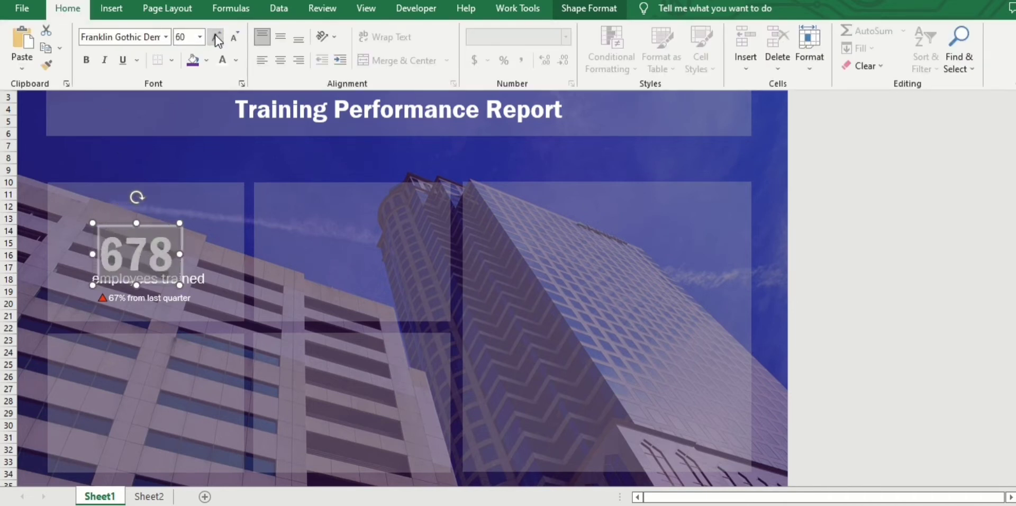
left_click(216, 36)
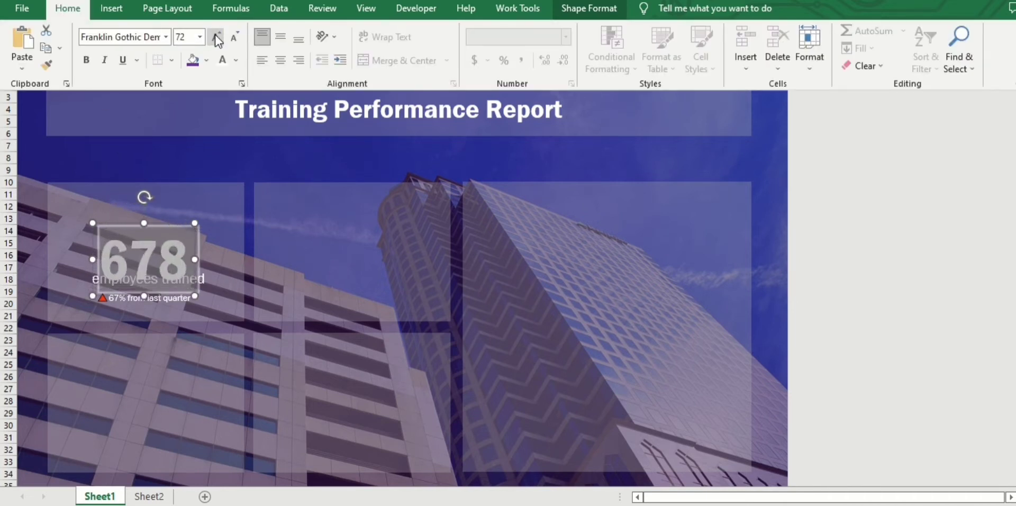
left_click(163, 223)
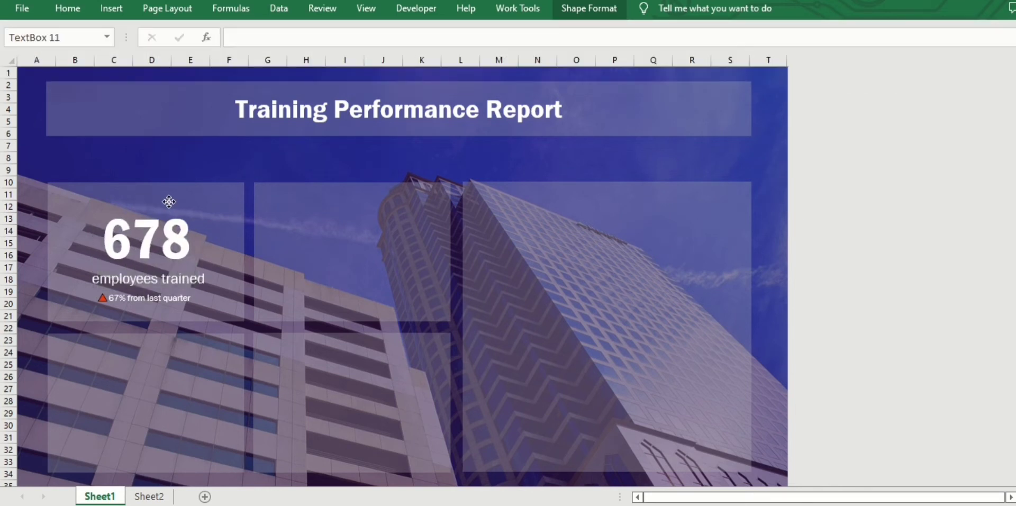
left_click_drag(169, 202, 167, 202)
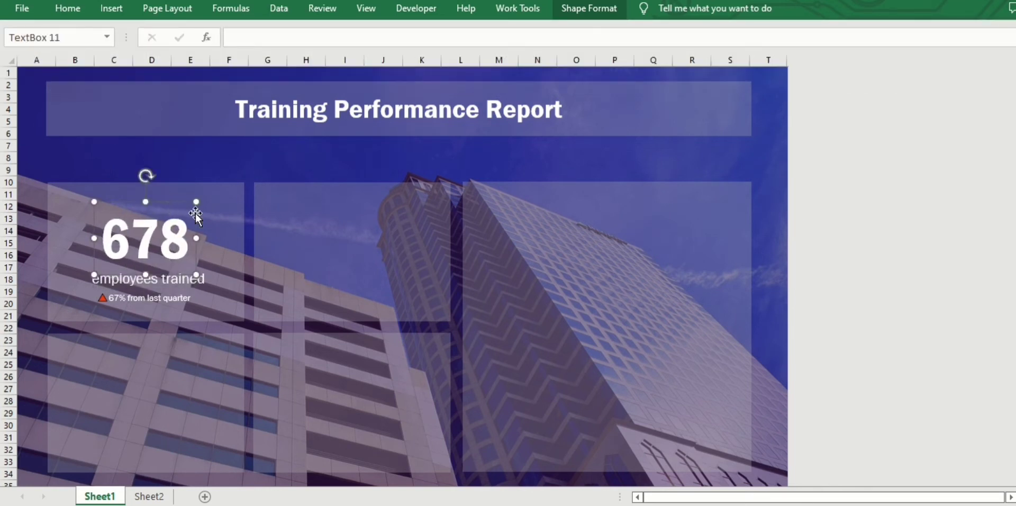
Fill the rectangle behind the 678 figure with solid green #70AD47 at 0% transparency
left_click(220, 201)
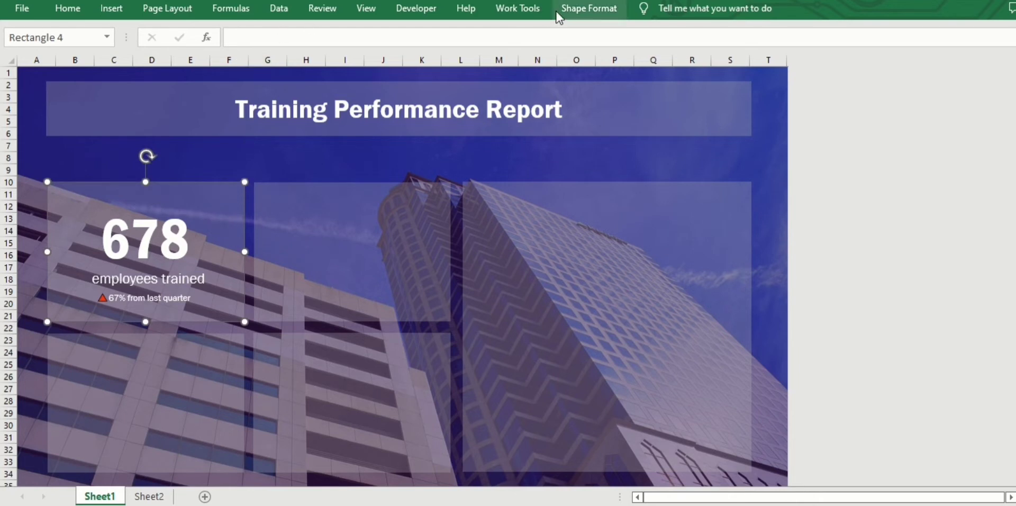
left_click(589, 8)
left_click(374, 31)
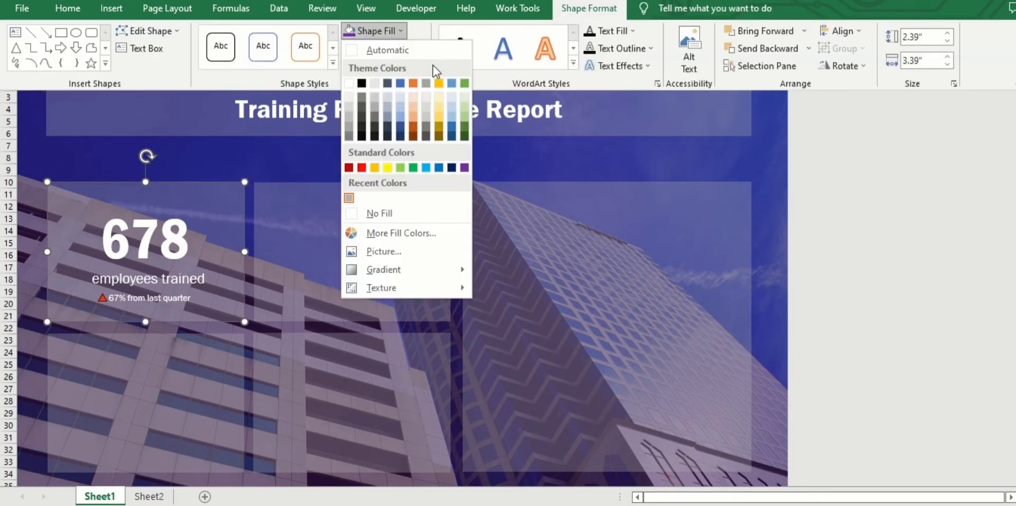
left_click(464, 83)
left_click(395, 31)
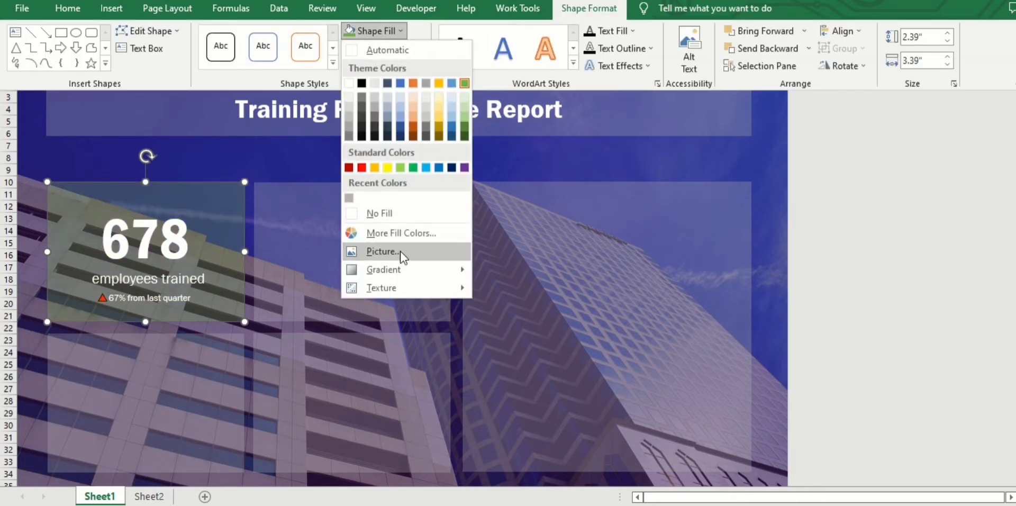
left_click(395, 231)
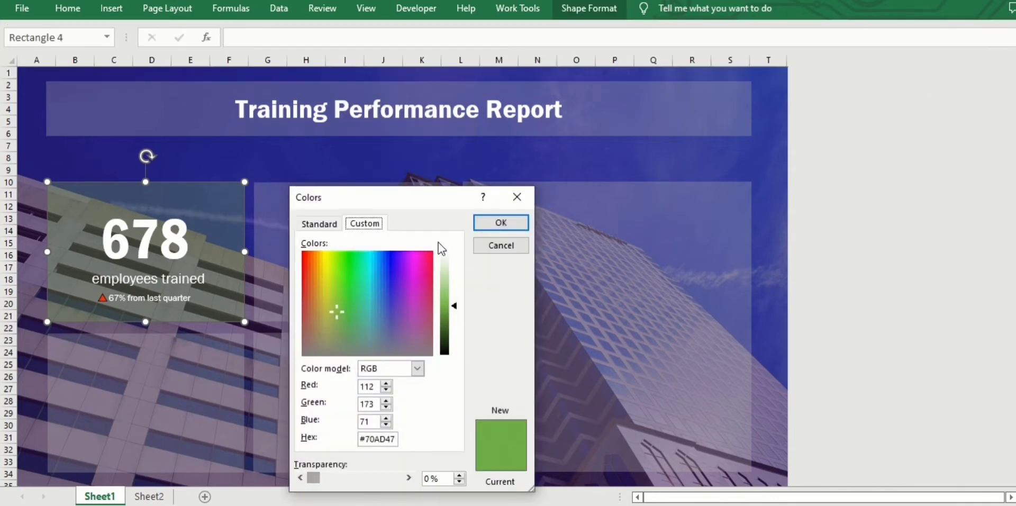
left_click(494, 223)
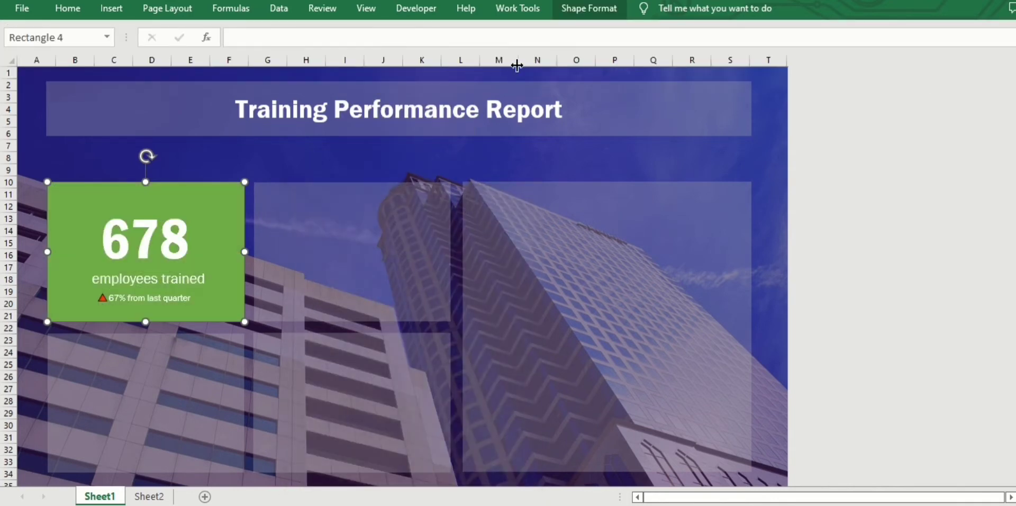
Try gold, darker gold and orange as fill colours for the rectangle behind the 678 figure
left_click(577, 13)
left_click(390, 33)
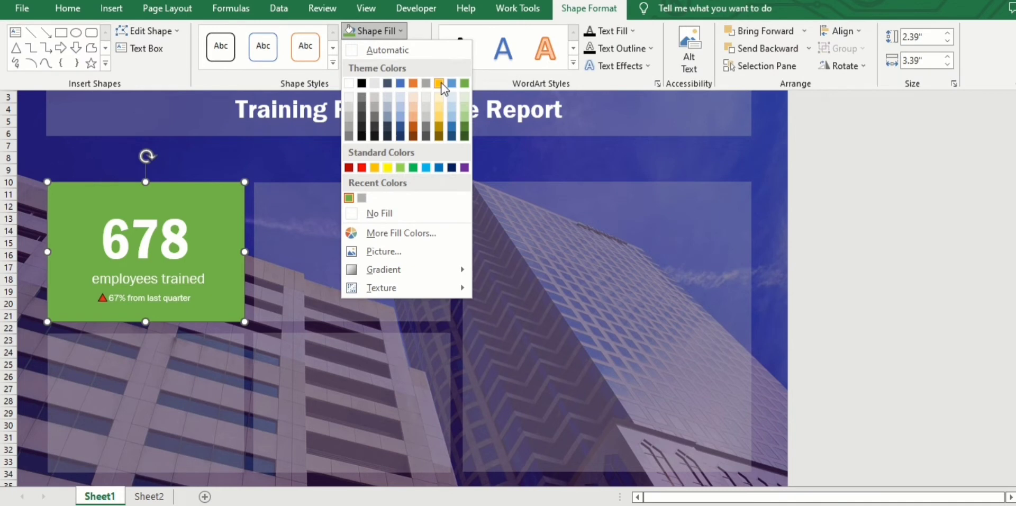
left_click(439, 80)
left_click(400, 31)
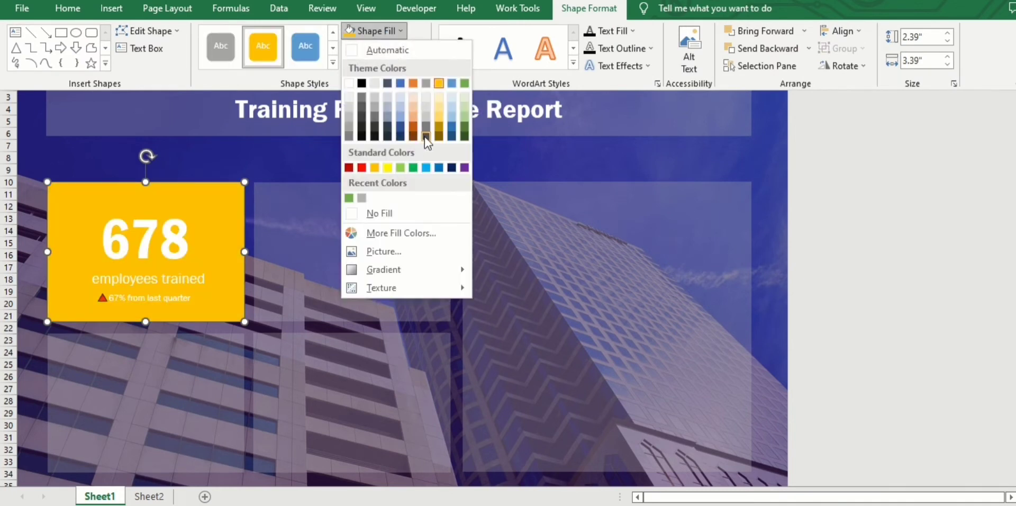
left_click(436, 120)
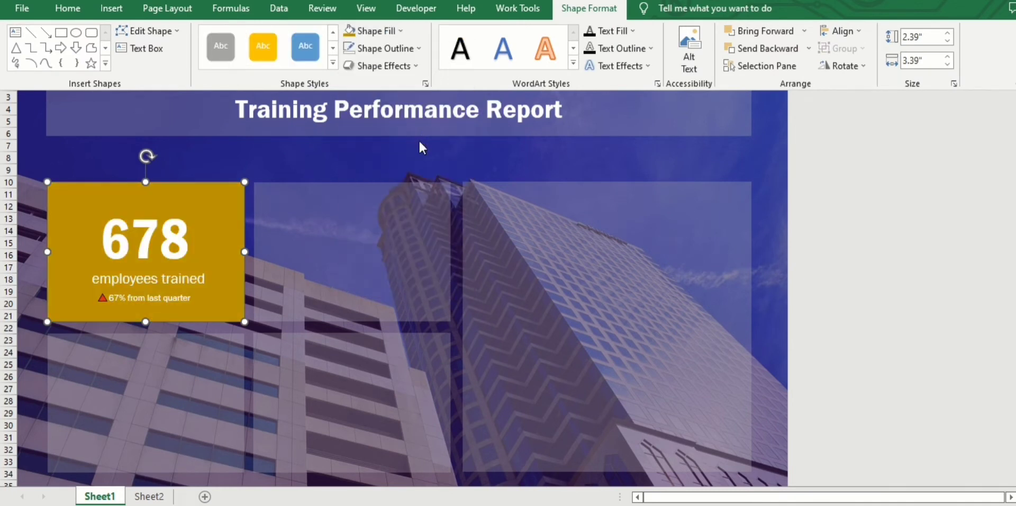
left_click(384, 31)
left_click(414, 83)
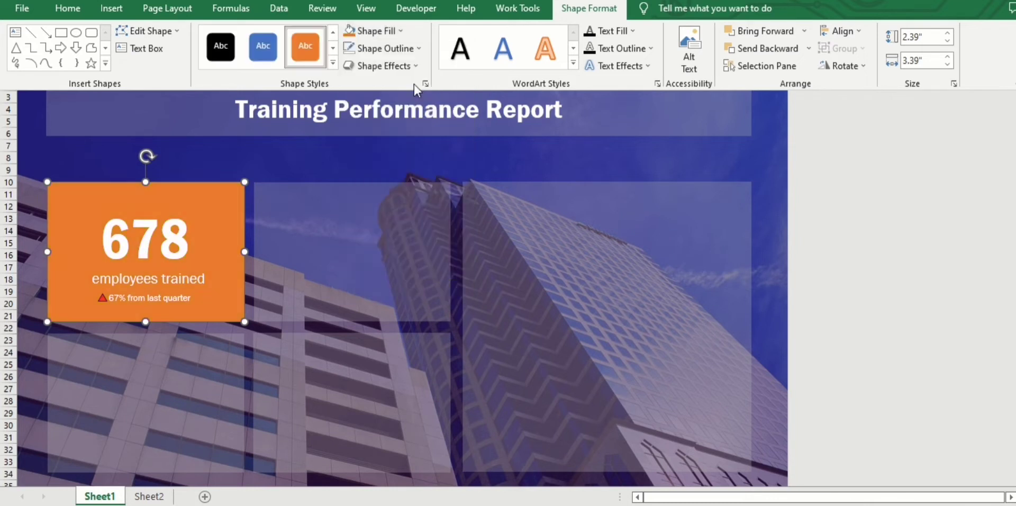
Fill the rectangle behind the 678 figure with the standard light blue
left_click(392, 31)
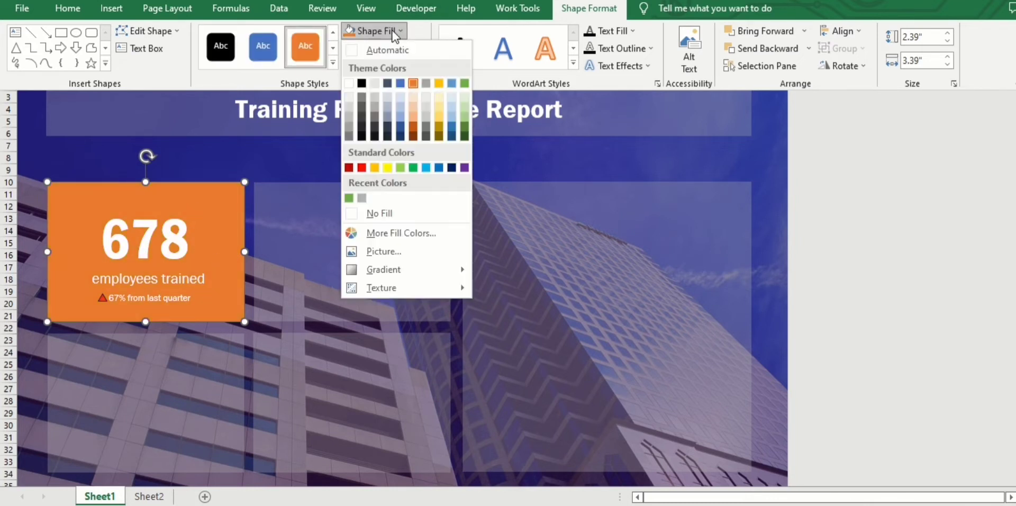
left_click(425, 167)
left_click(345, 156)
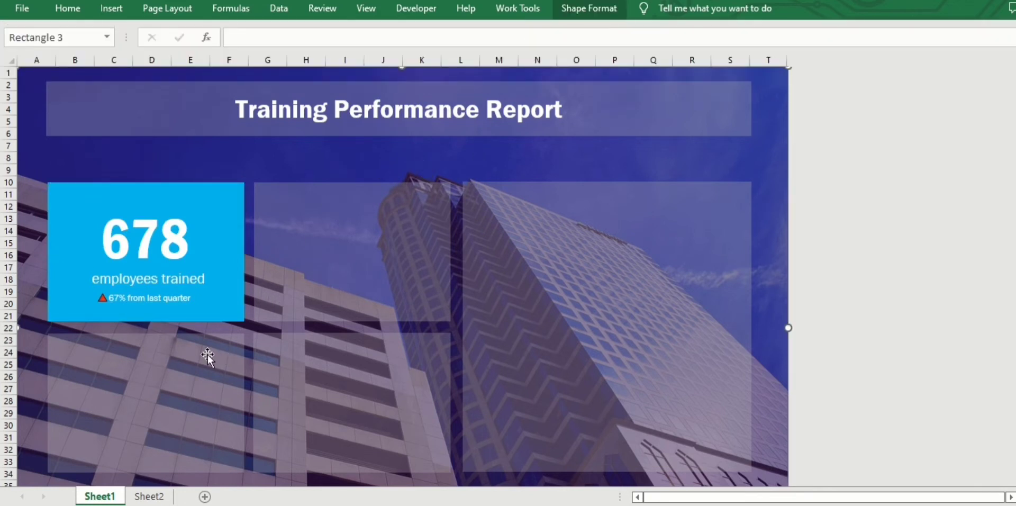
left_click(175, 372)
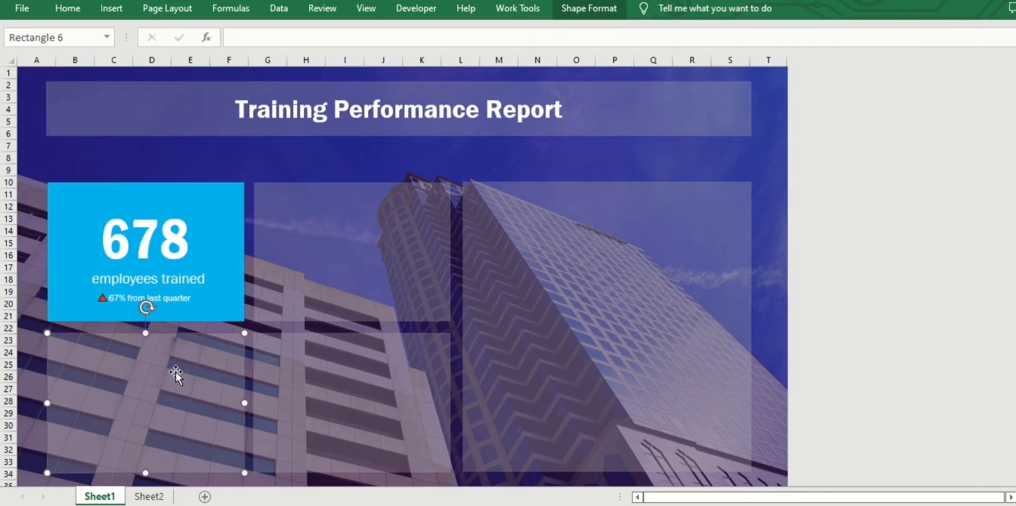
Group the 678, "employees trained" and "67% from last quarter" text boxes into one object
left_click(148, 238)
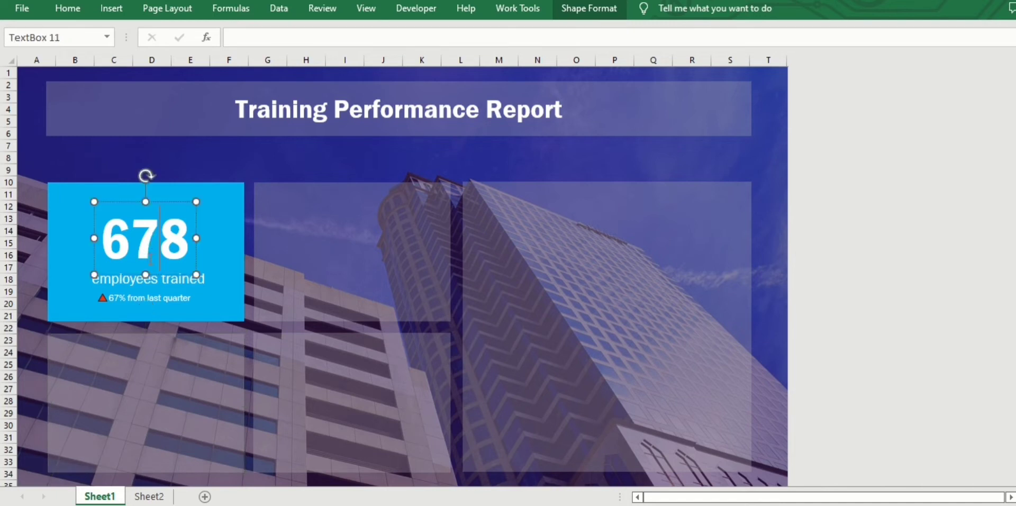
left_click(181, 281, "shift")
left_click(175, 298, "shift")
left_click(582, 11)
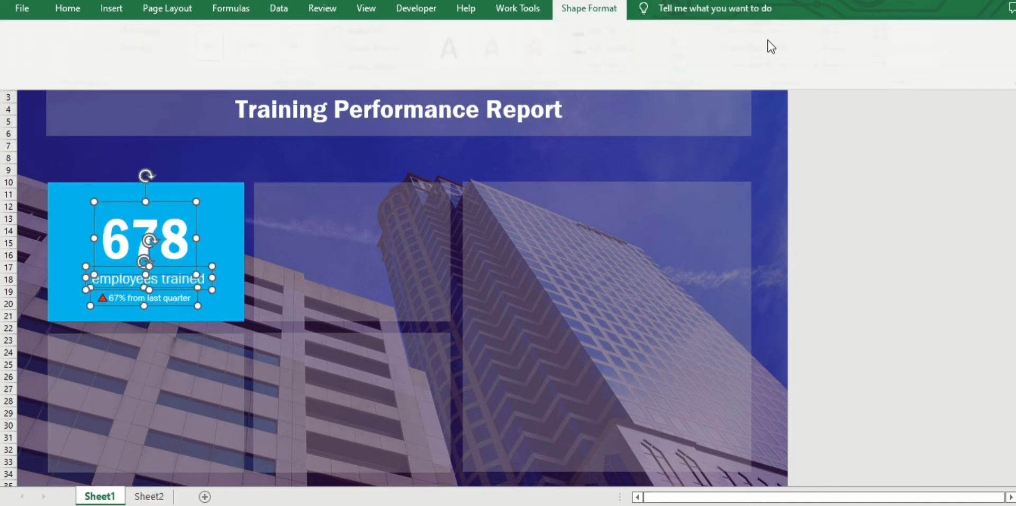
left_click(836, 48)
left_click(846, 60)
Duplicate the grouped KPI text and place the copy on the upper middle panel, level with the original
left_click_drag(175, 198, 185, 207)
left_click(200, 206)
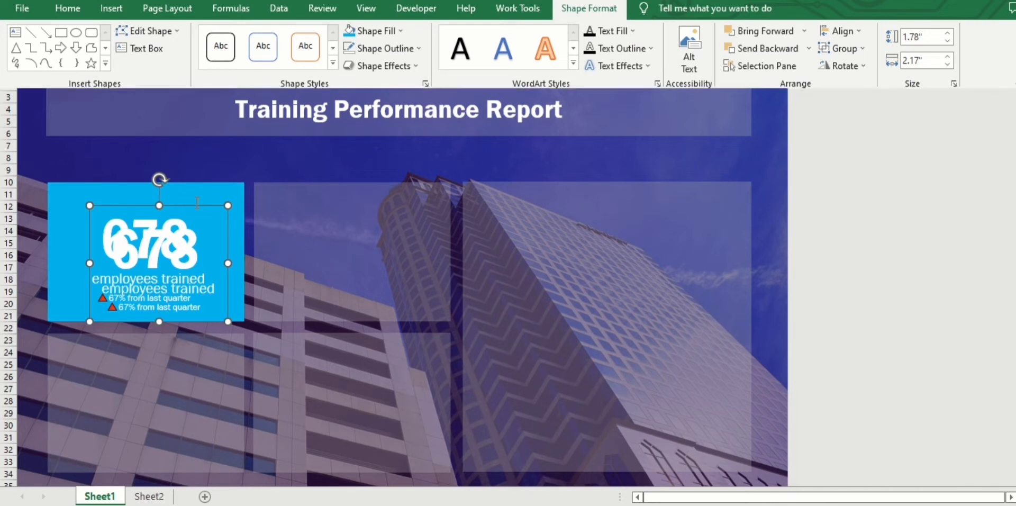
left_click_drag(209, 206, 394, 186)
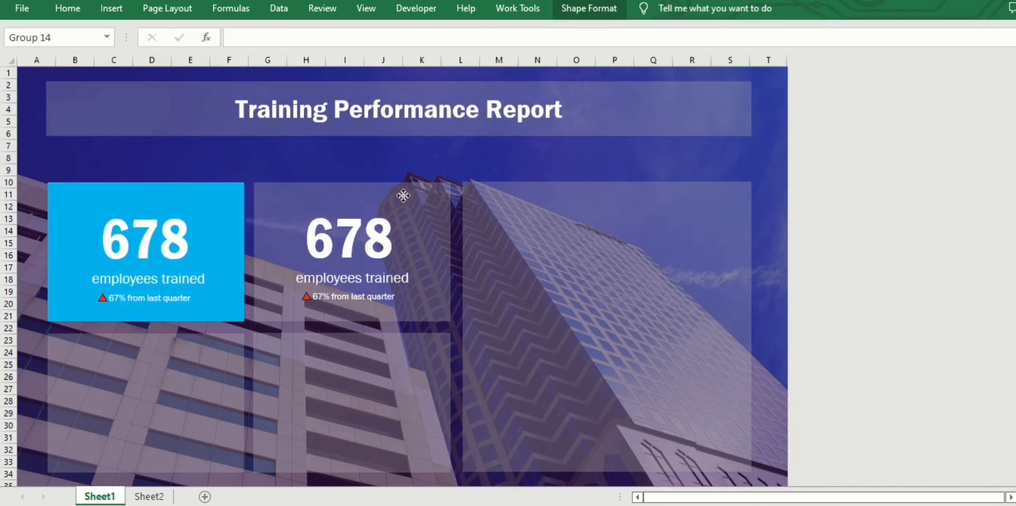
Replace the 678 figure in the copied KPI block with $1,200 and centre it above its caption
left_click(348, 246)
double_click(348, 246)
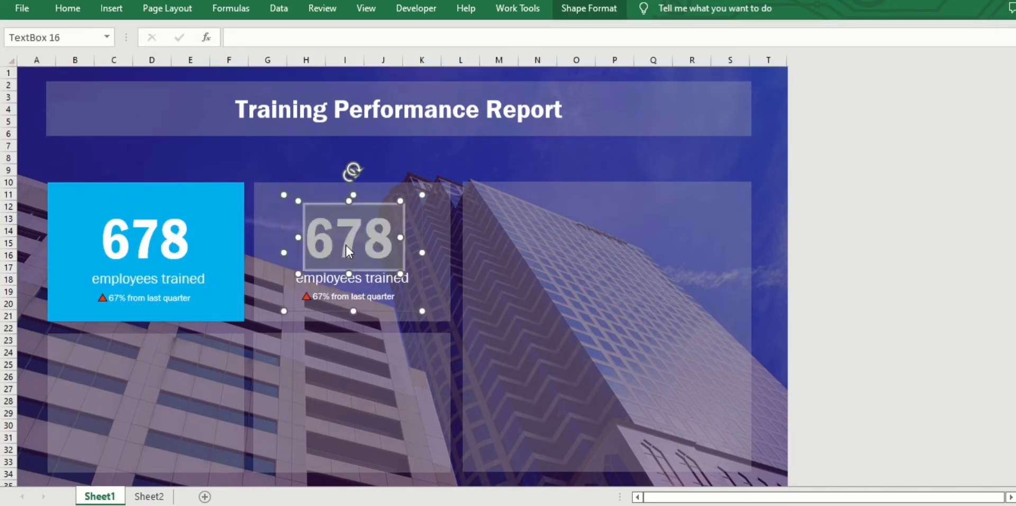
type("$1,200")
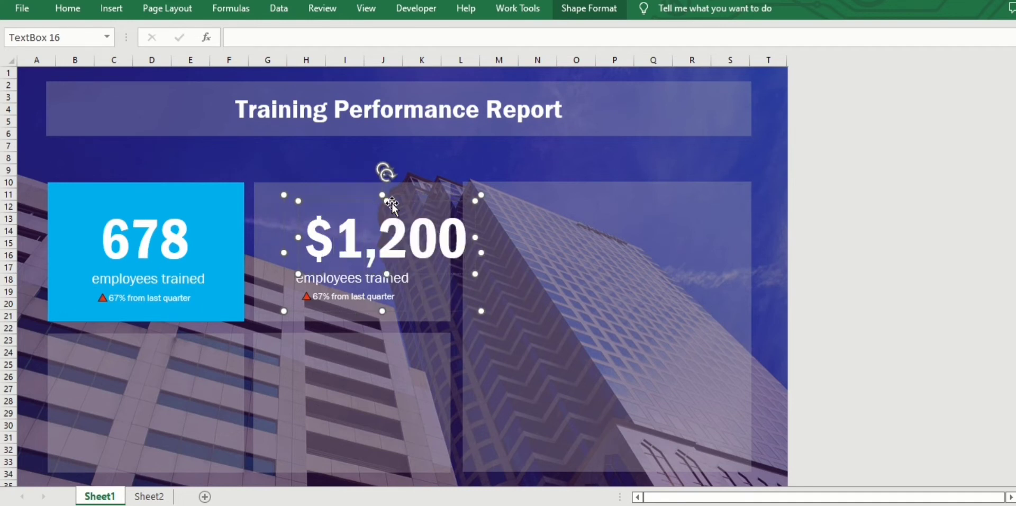
left_click_drag(392, 204, 363, 204)
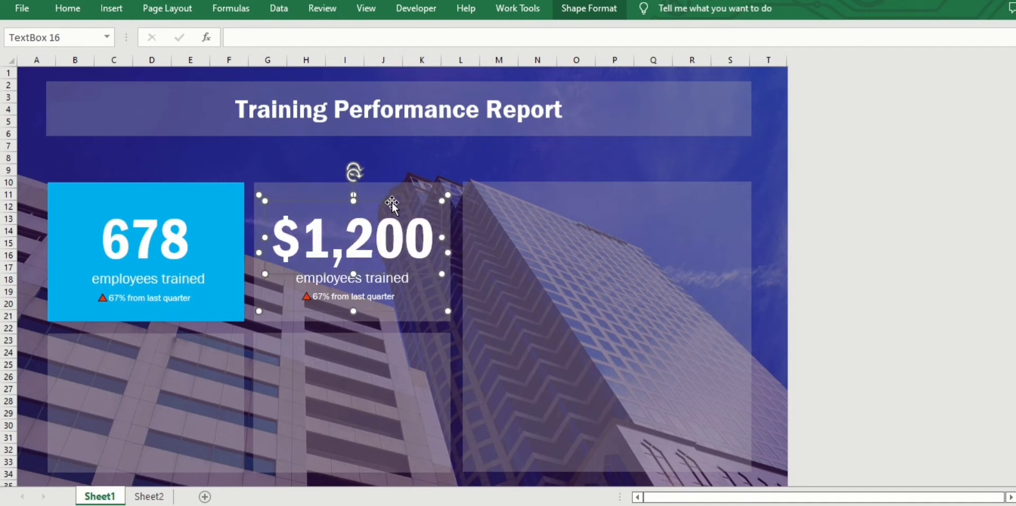
Change the caption under $1,200 to "training budget spent" and nudge it left to centre it
left_click_drag(410, 278, 316, 281)
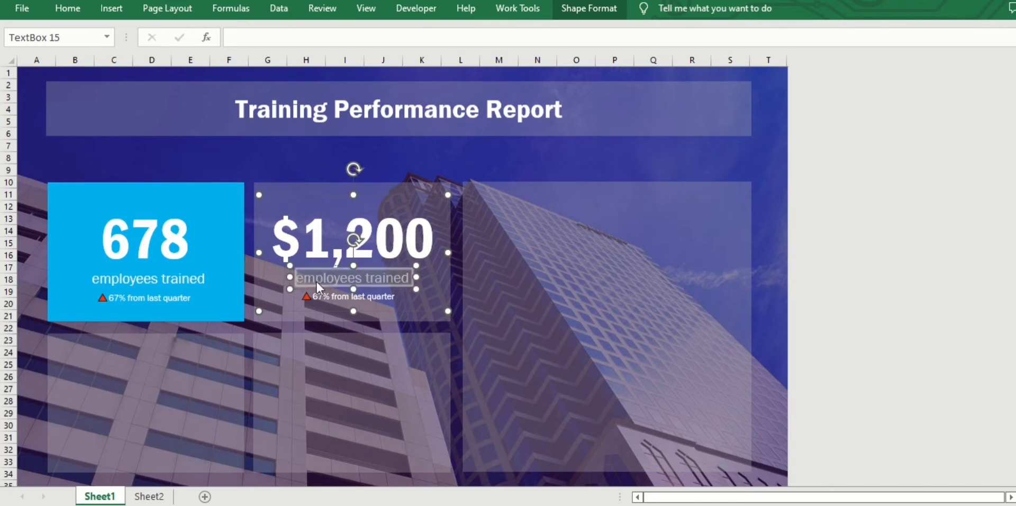
type("training")
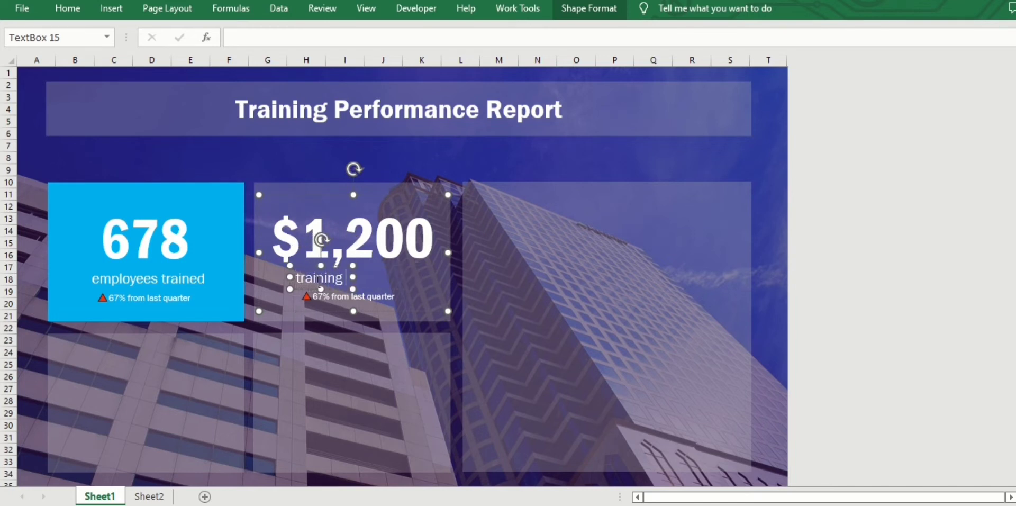
type(" budget")
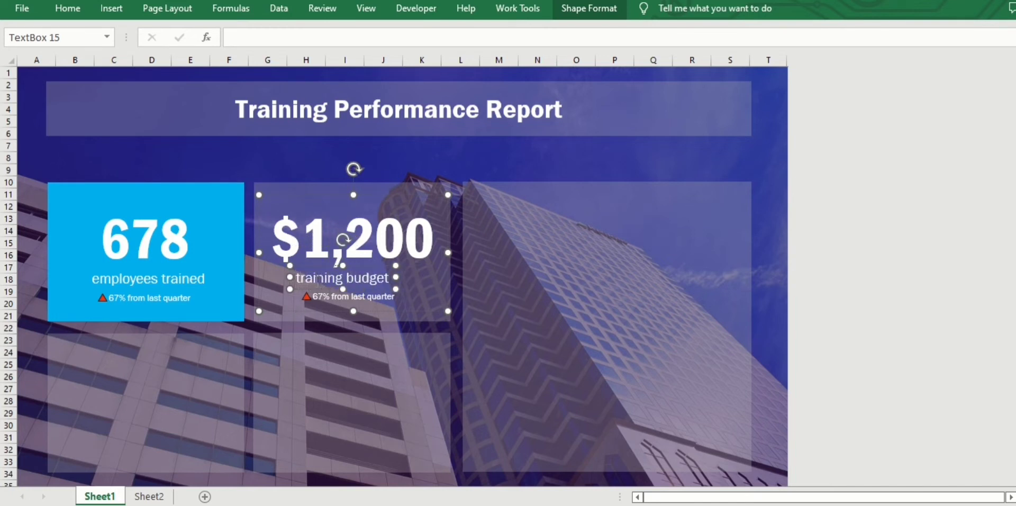
type(" spent")
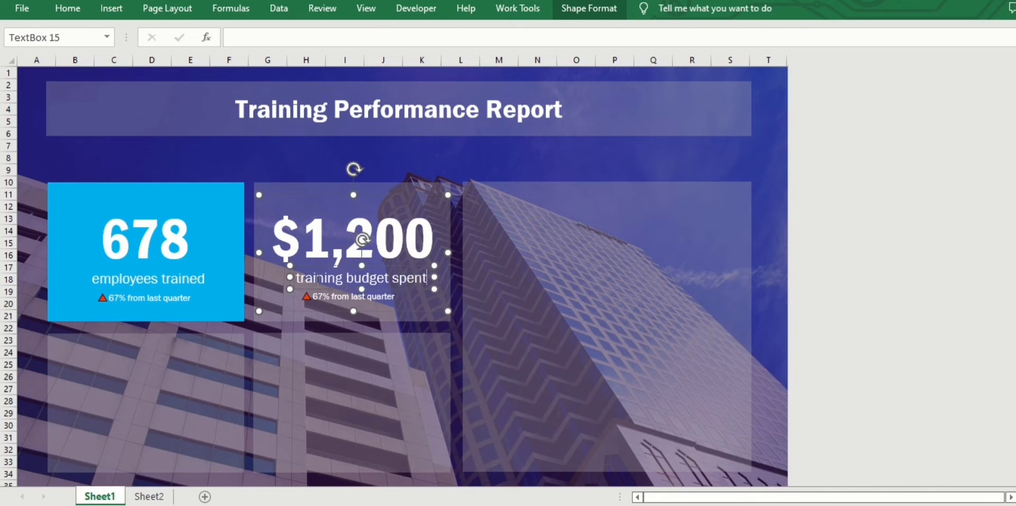
key("Escape")
key("Left")
key("Left")
key("Left")
key("Left")
key("Left")
key("Left")
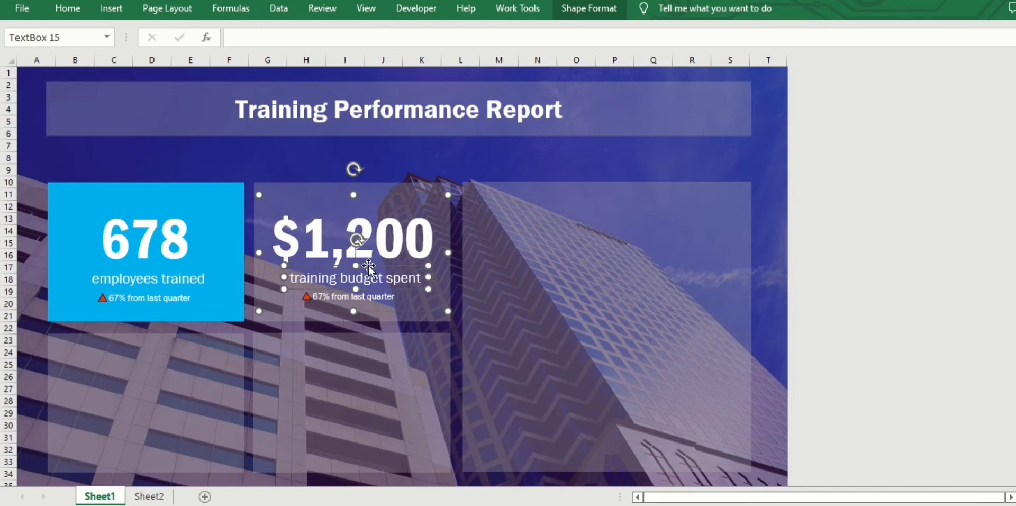
Try to change the font colour of the red triangle before "67% from last quarter"
left_click(91, 296)
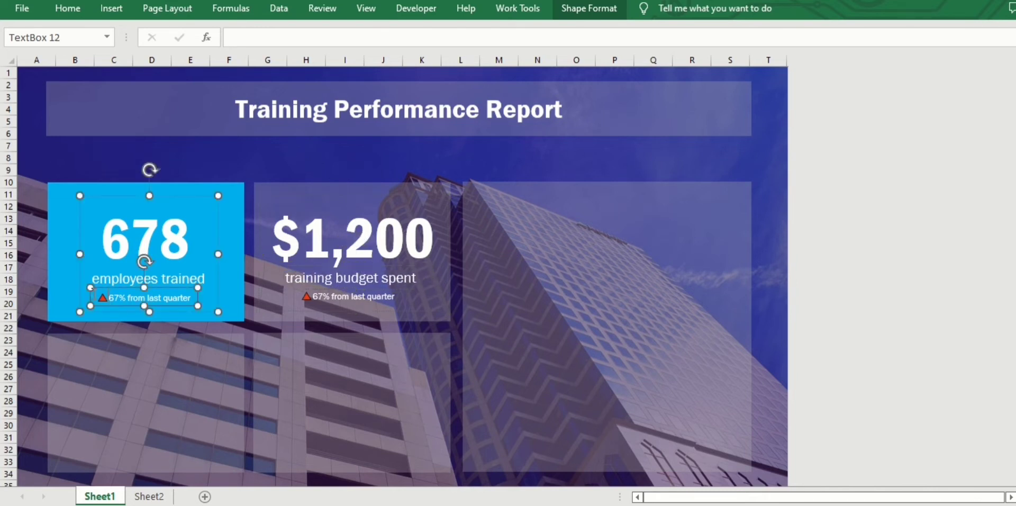
left_click(68, 9)
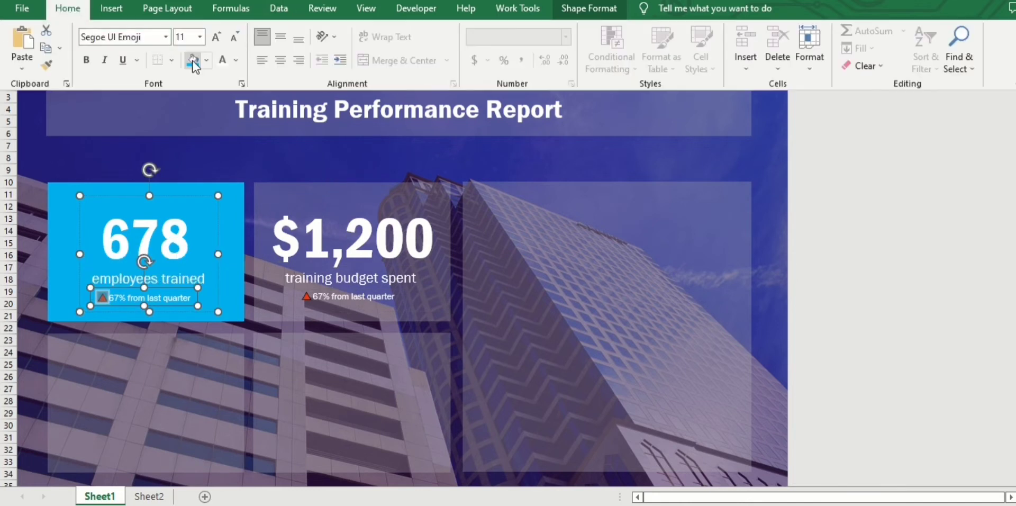
left_click(237, 61)
left_click(287, 192)
left_click(119, 298)
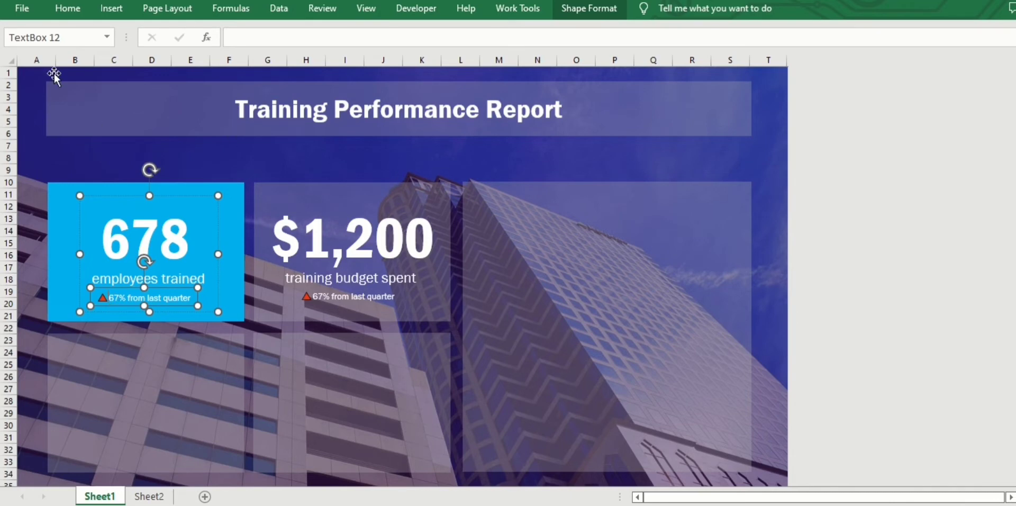
Insert a Down-Pointing Red Triangle and an Up-Pointing Red Triangle symbol before "67% from last quarter"
left_click(111, 8)
left_click(900, 63)
left_click(940, 122)
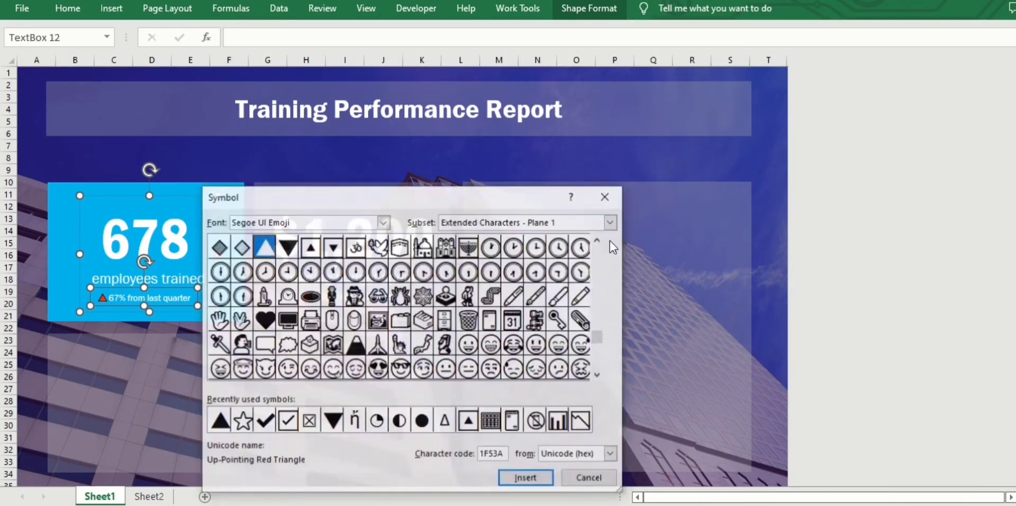
left_click(332, 420)
left_click(526, 478)
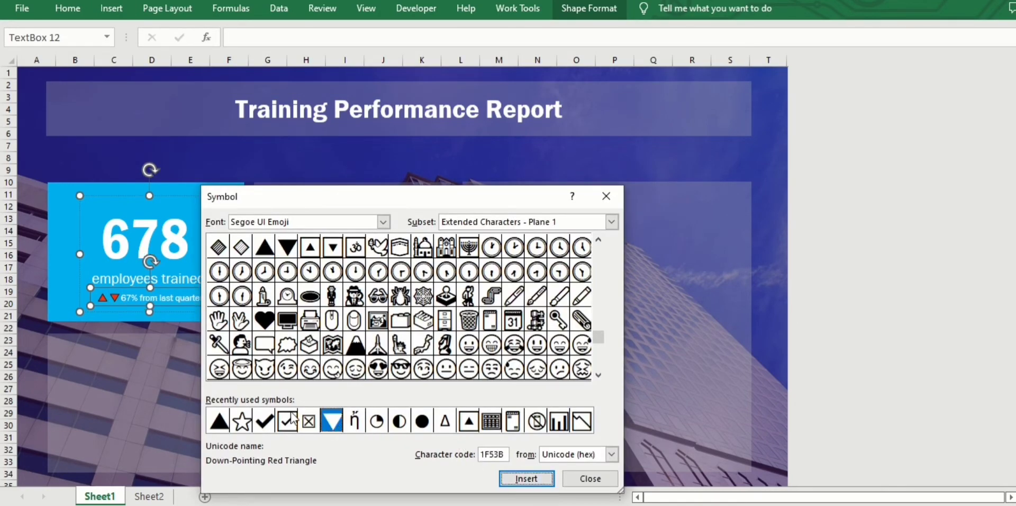
left_click(219, 421)
left_click(524, 479)
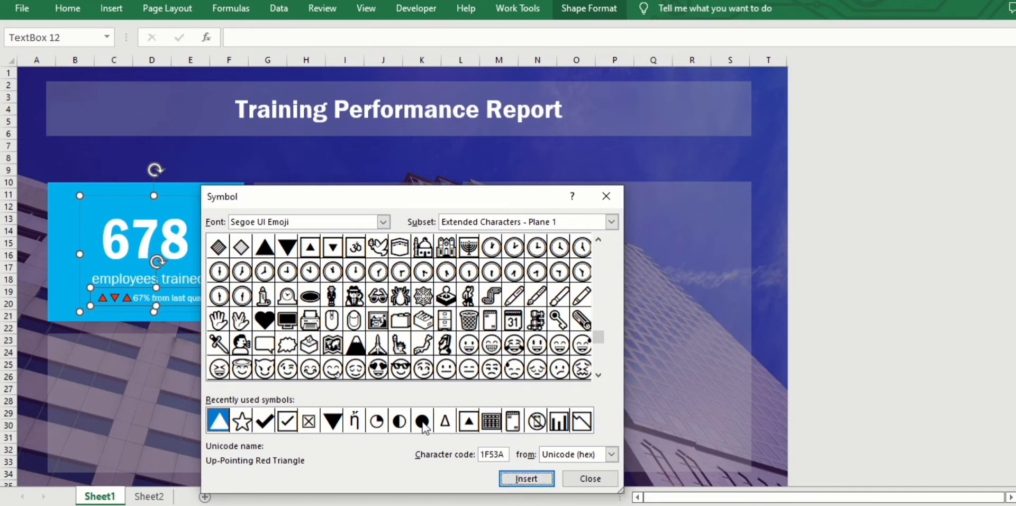
Finish browsing symbols and delete both up-pointing triangles before "67% from last quarter", leaving only the down-pointing one
left_click(598, 241)
left_click(598, 241)
left_click(598, 241)
left_click(598, 241)
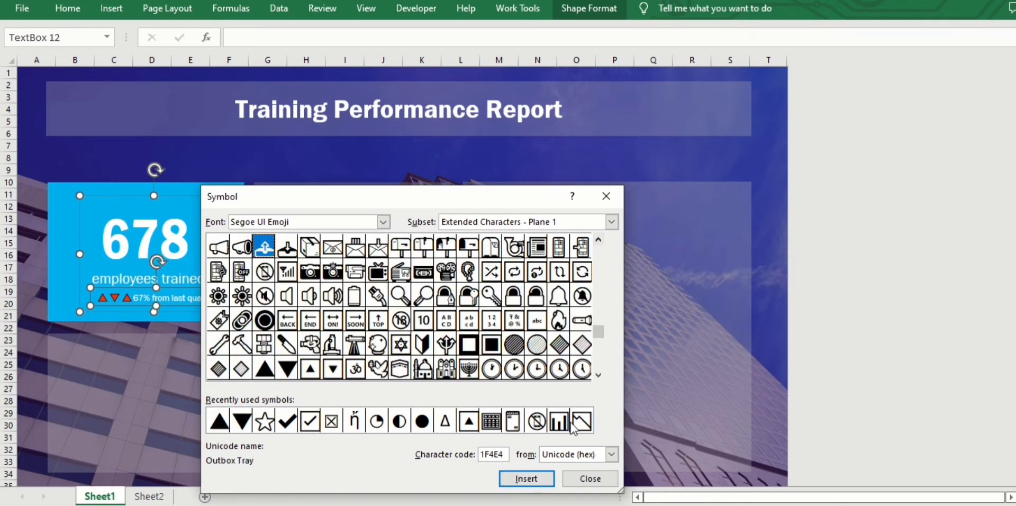
left_click(591, 478)
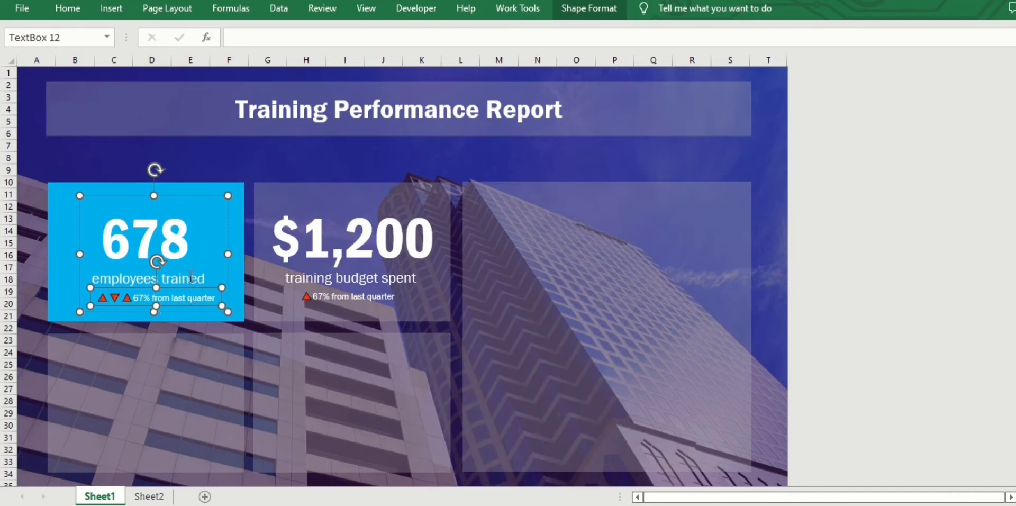
key("BackSpace")
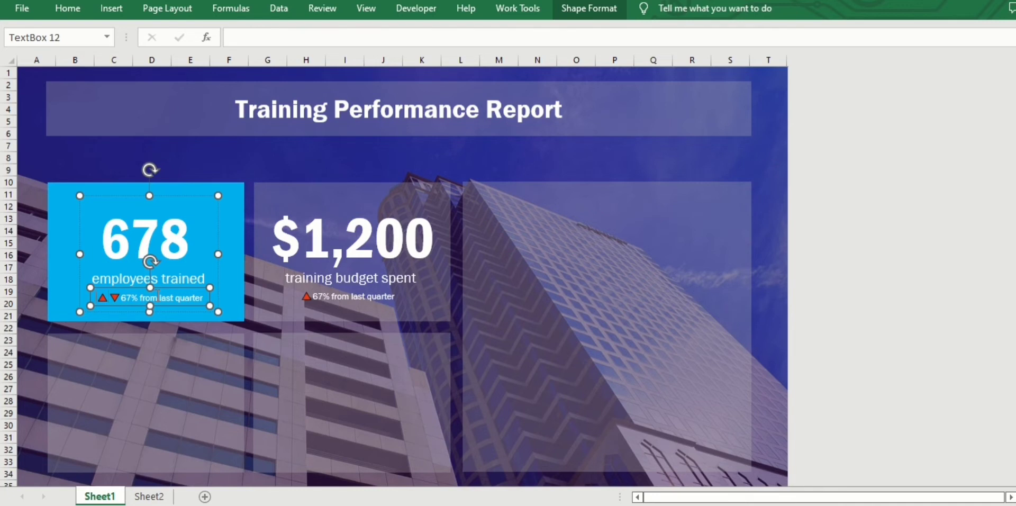
key("BackSpace")
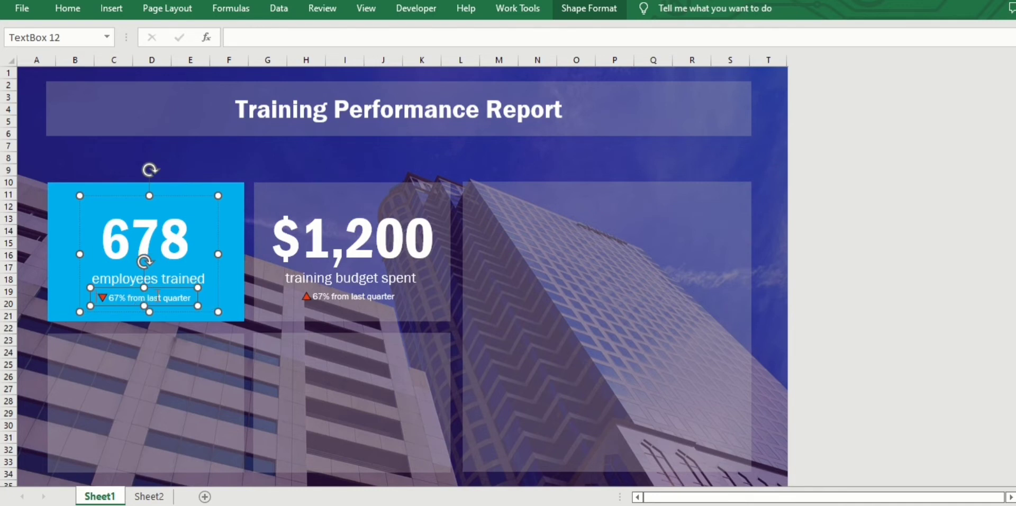
Change the percentage beneath "training budget spent" to 23%
left_click(309, 298)
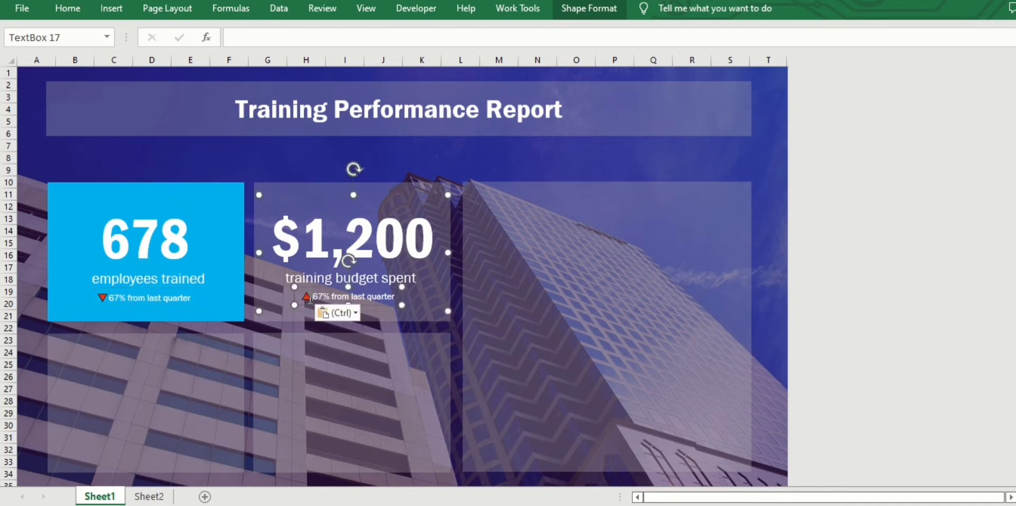
key("Delete")
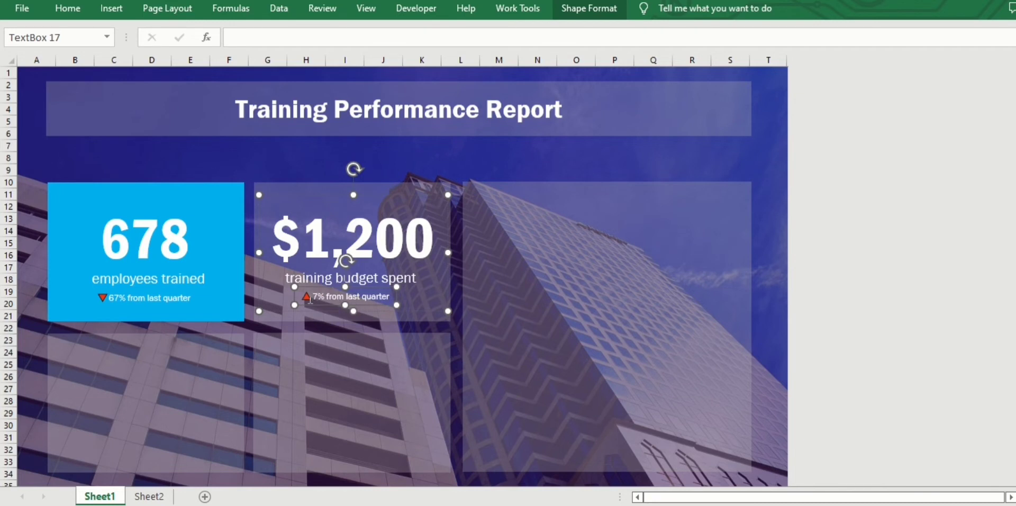
type("23")
key("BackSpace")
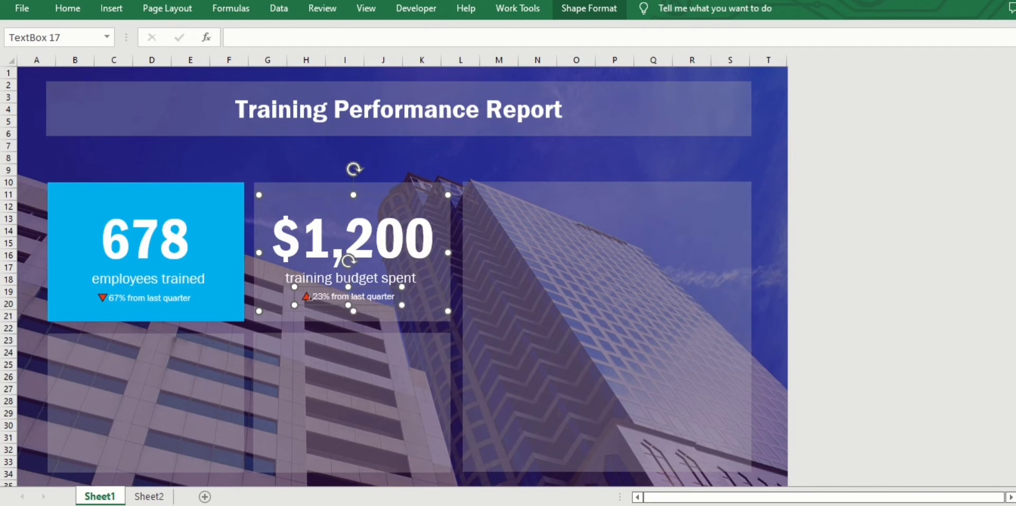
Copy the light blue formatting of the panel behind 678 onto the panel behind $1,200
left_click(298, 182)
left_click(298, 184)
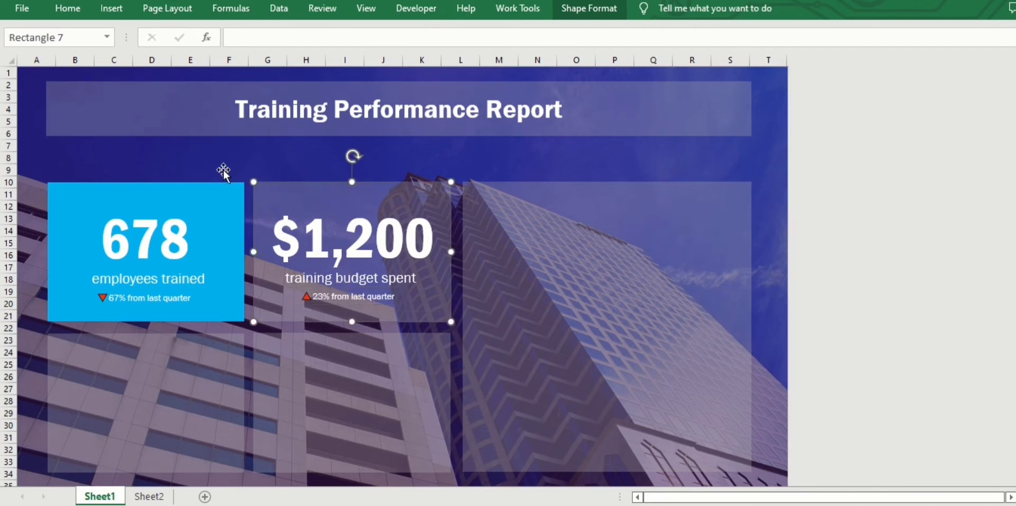
left_click(219, 197)
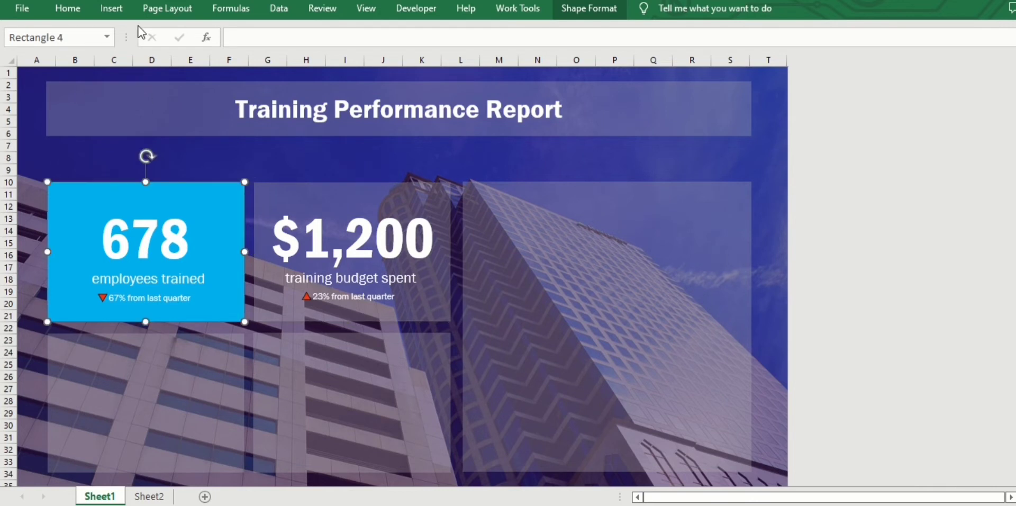
left_click(272, 184)
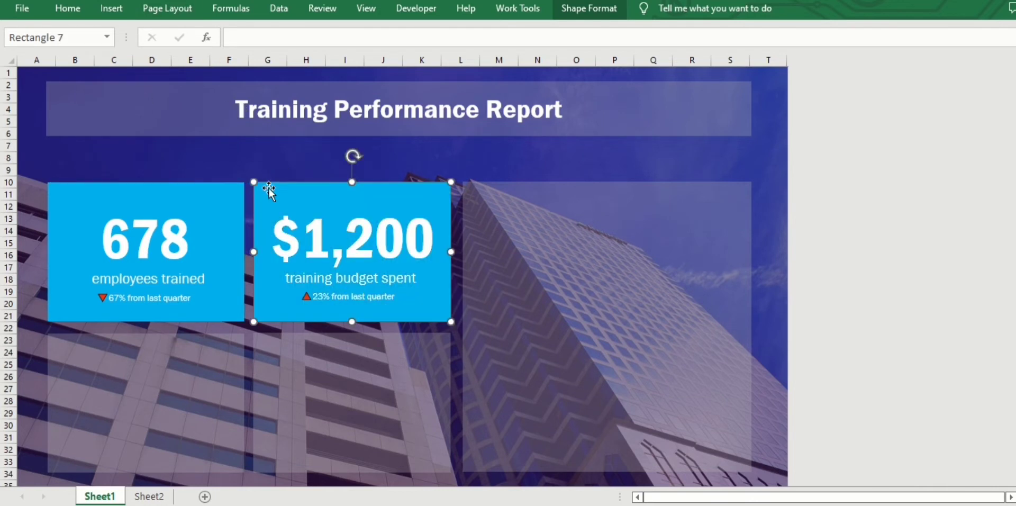
left_click(286, 364)
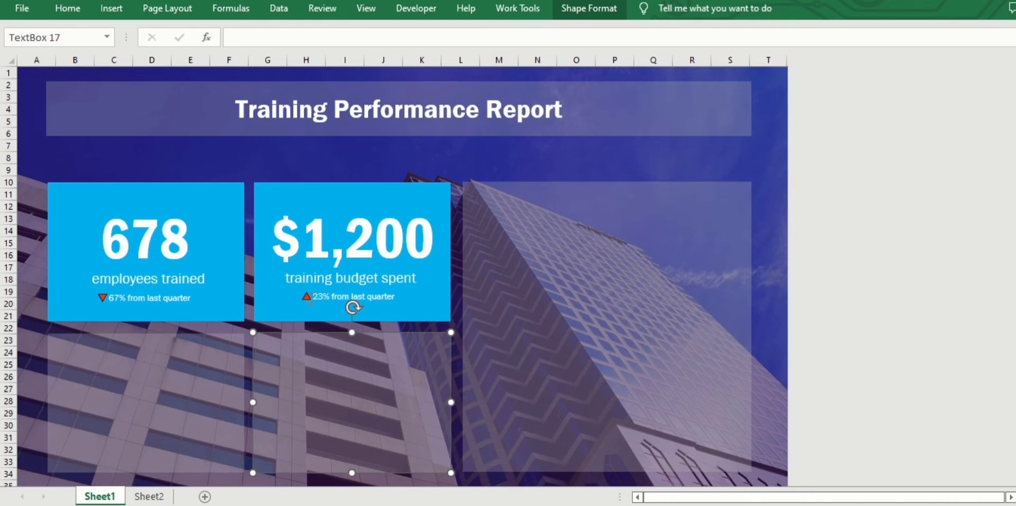
Try to change the font colour of the triangle before "23% from last quarter"
left_click_drag(311, 301, 301, 303)
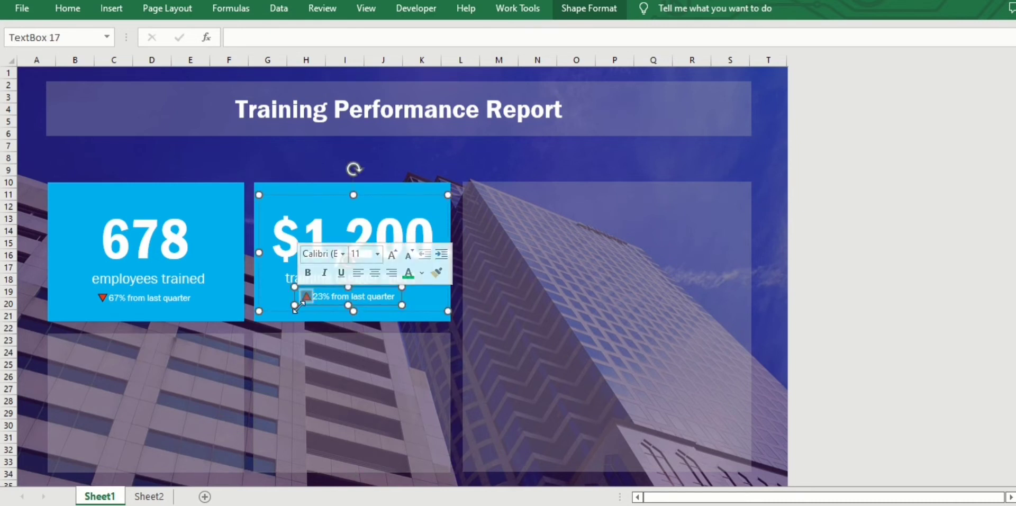
left_click(422, 272)
left_click(422, 271)
Insert a blank pie-type chart on the dashboard and open its data source selection
left_click(170, 383)
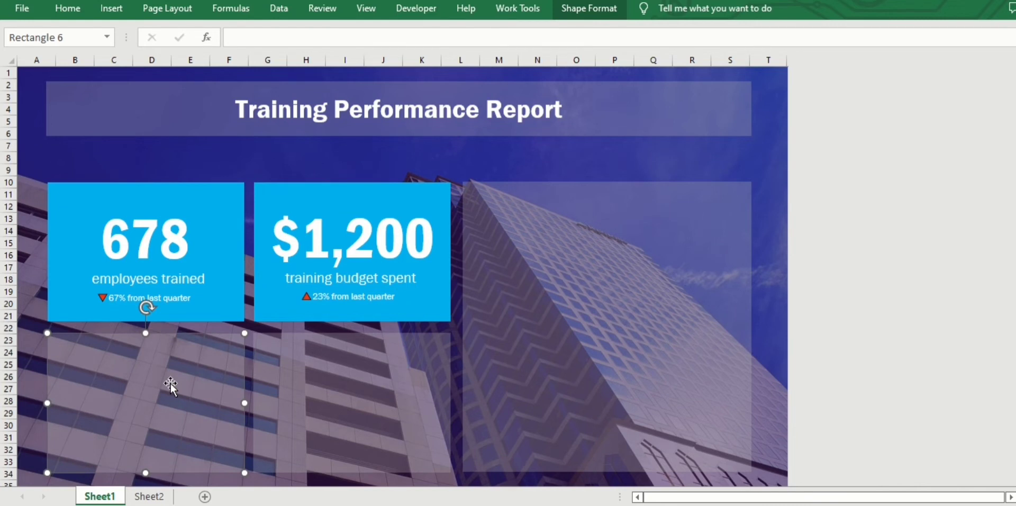
left_click(111, 8)
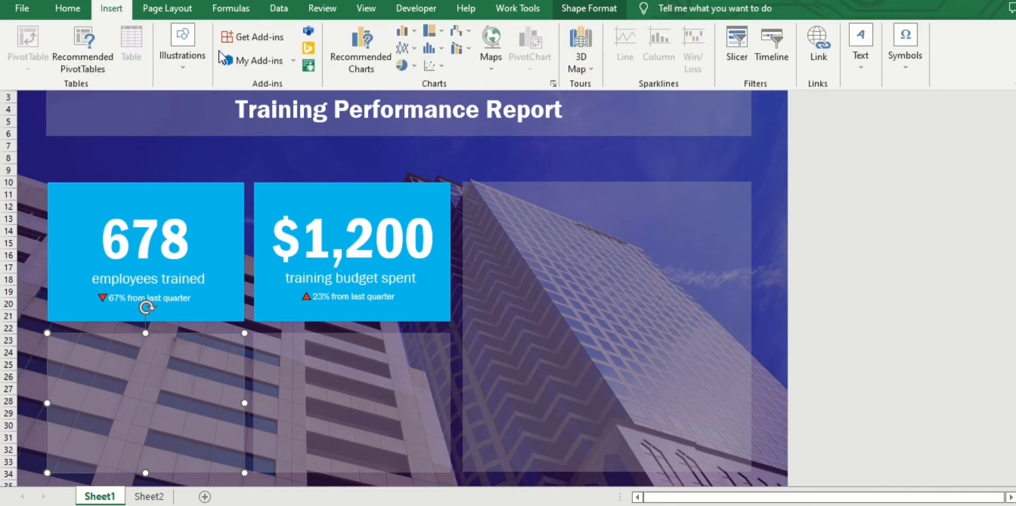
left_click(402, 65)
left_click(424, 244)
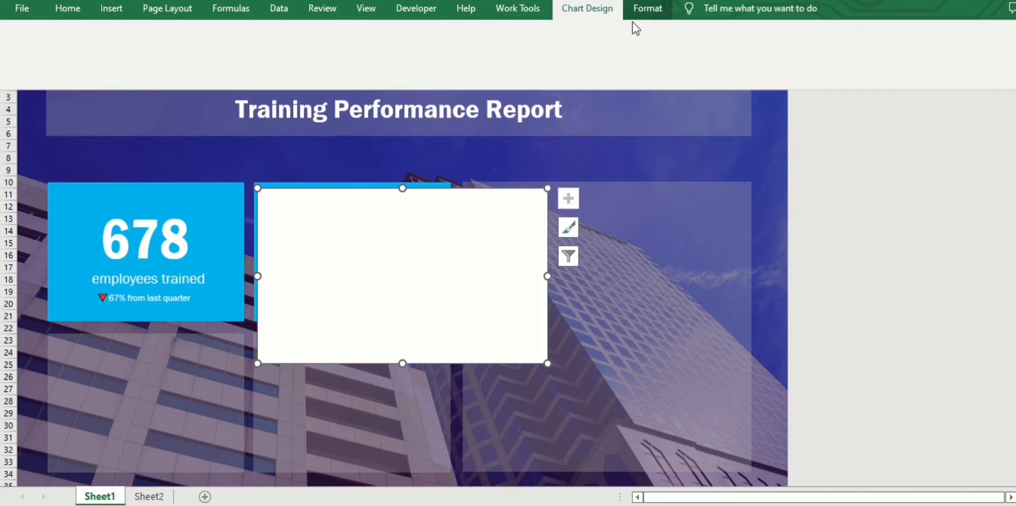
left_click(587, 9)
left_click(772, 48)
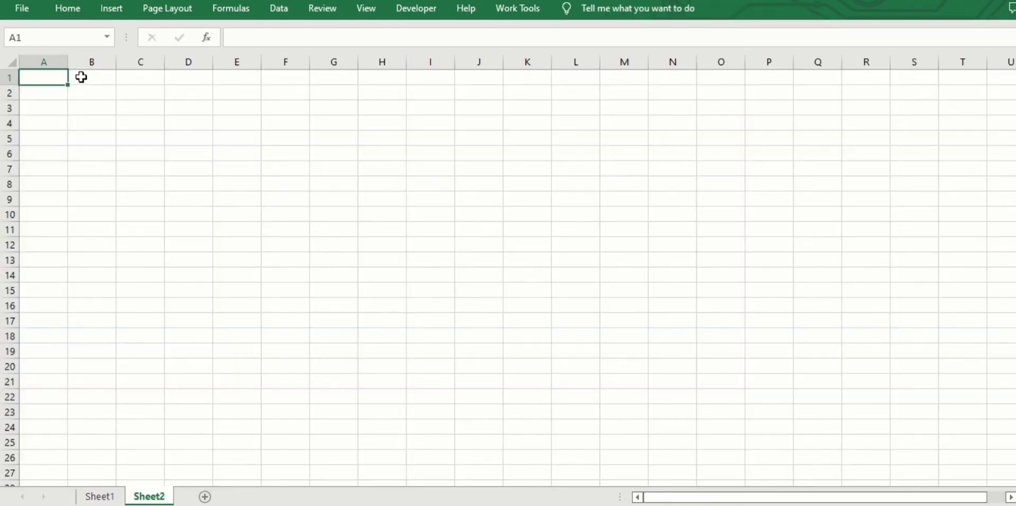
On Sheet2, enter the labels "Training hours" in A1 and "Target" in A2
type("Training hours")
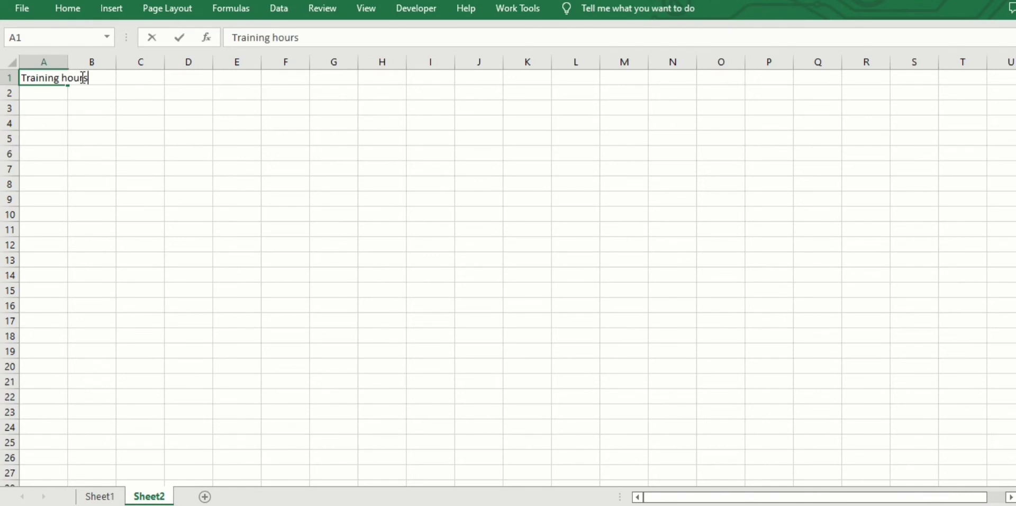
type(" vs")
key("BackSpace")
key("BackSpace")
key("BackSpace")
key("Return")
type("Target")
key("Return")
Move the "Training hours" and "Target" labels down to cells A4:A5
key("Up")
key("Up")
key("shift+Down")
key("ctrl+x")
key("Down")
key("Down")
key("Down")
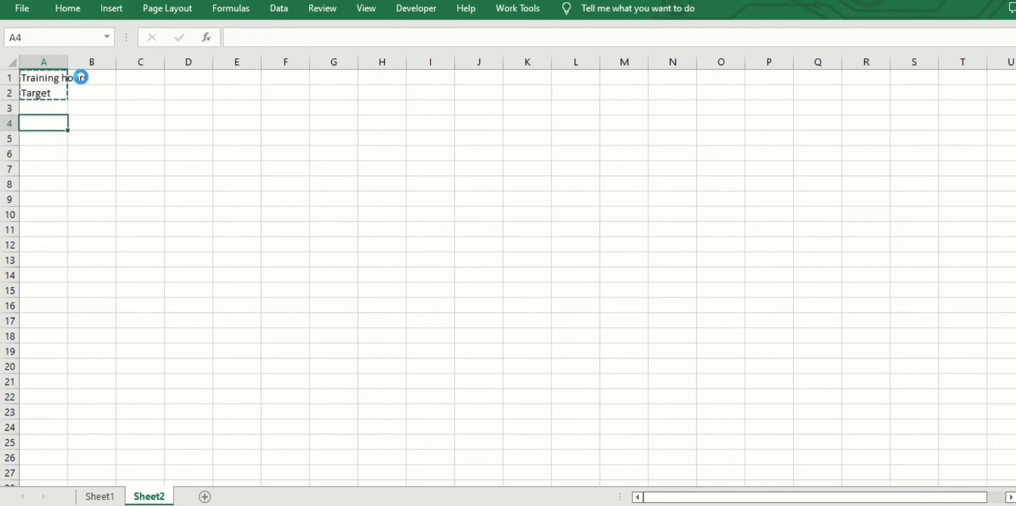
key("ctrl+v")
Enter a second pair of labels, "Training spend" in A7 and "Target" in A8
key("Down")
key("Down")
key("Down")
type("Training spend")
key("Return")
type("Target")
key("Tab")
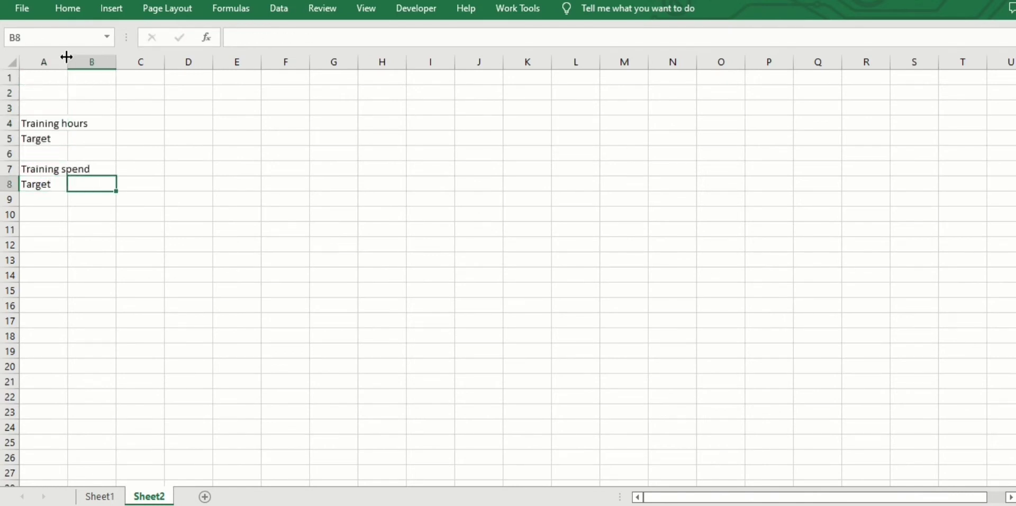
Fit column A to its labels and enter 90 training hours in B4 with a target of 120 in B5
double_click(67, 61)
left_click(122, 124)
type("90")
key("Return")
type("120")
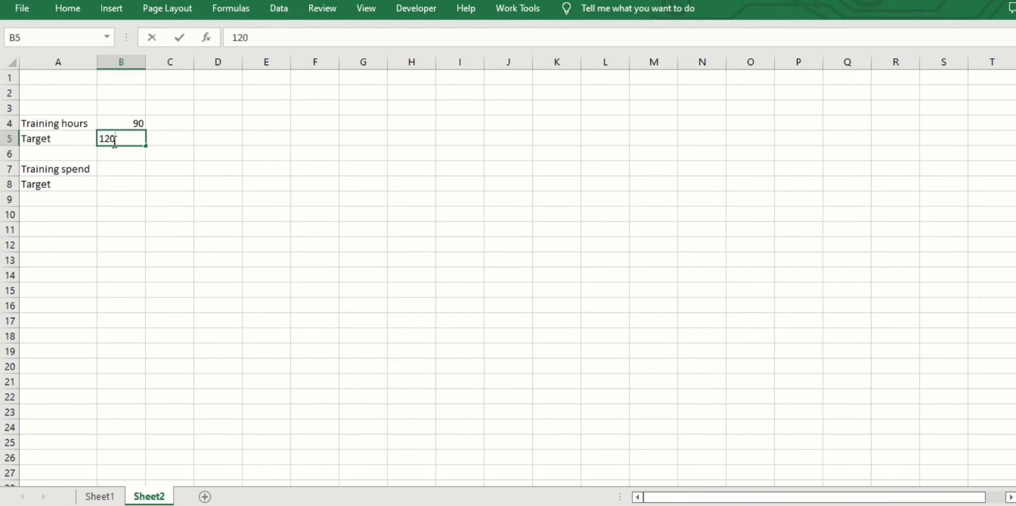
key("Return")
Enter 1200 as the training spend in B7 and 3200 as its target in B8
key("Return")
type("1200")
key("Return")
type("32")
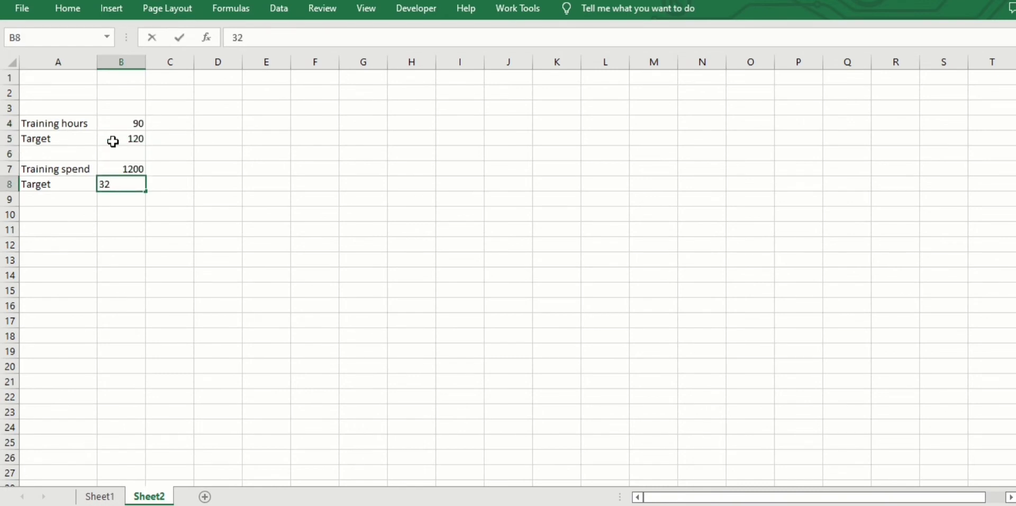
type("00")
key("Up")
List the months January to December down column A in cells A12:A23
left_click(75, 250)
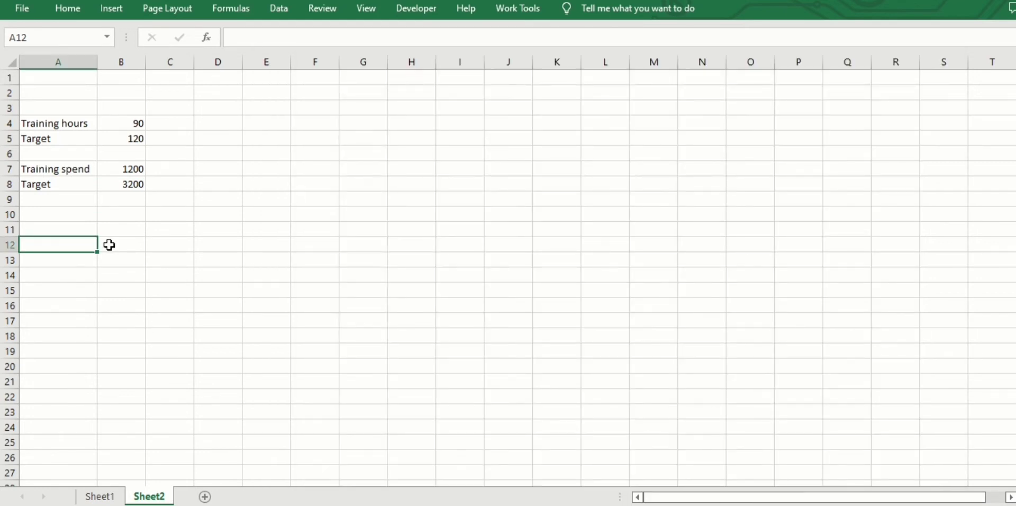
type("January")
key("Return")
type("February")
key("Return")
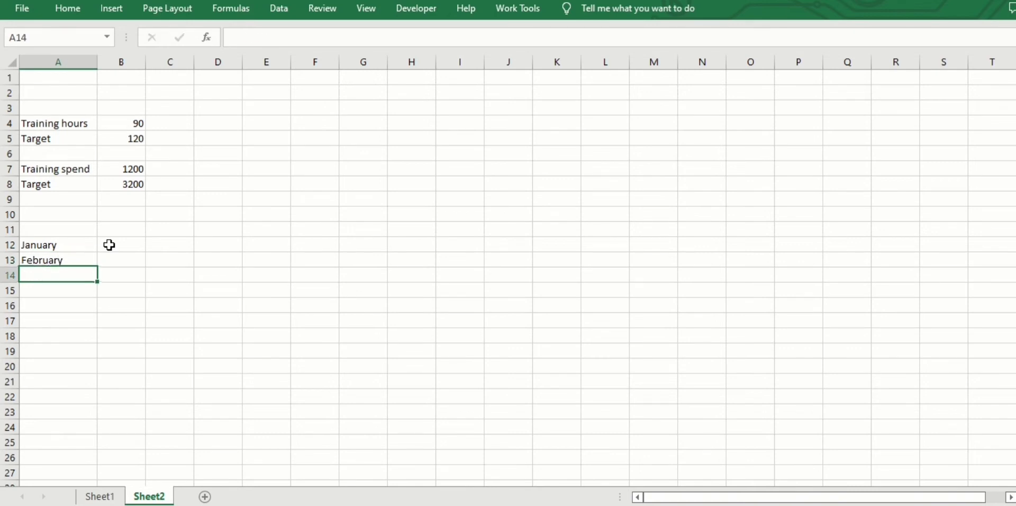
type("March")
key("Return")
type("April")
key("Return")
type("May")
key("Return")
type("June")
key("Return")
type("July")
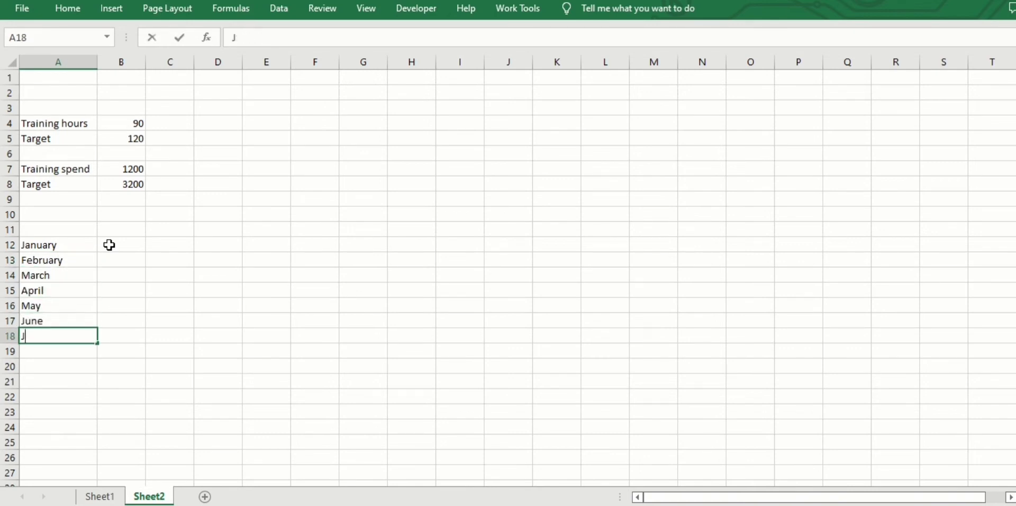
key("Return")
type("August")
key("Return")
type("September")
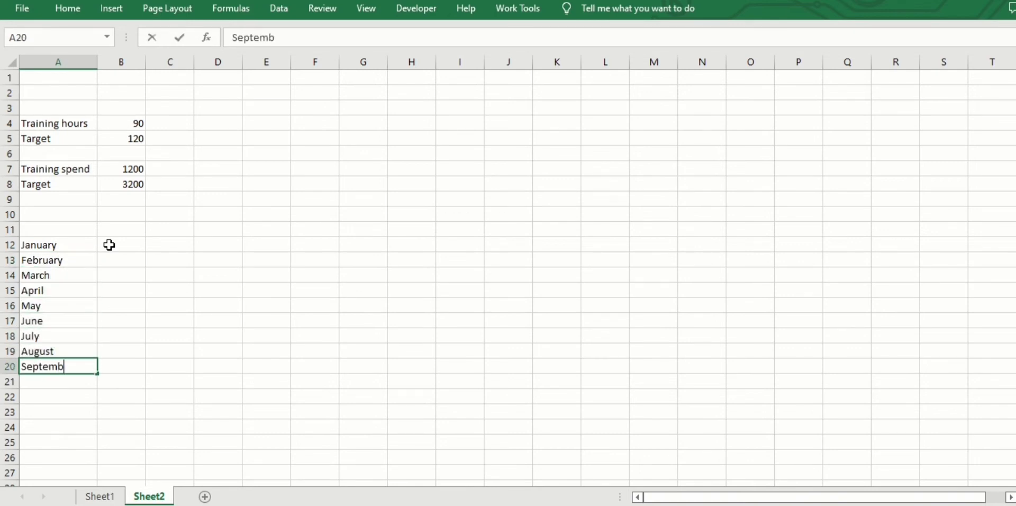
key("Return")
type("October")
key("Return")
type("November")
key("Return")
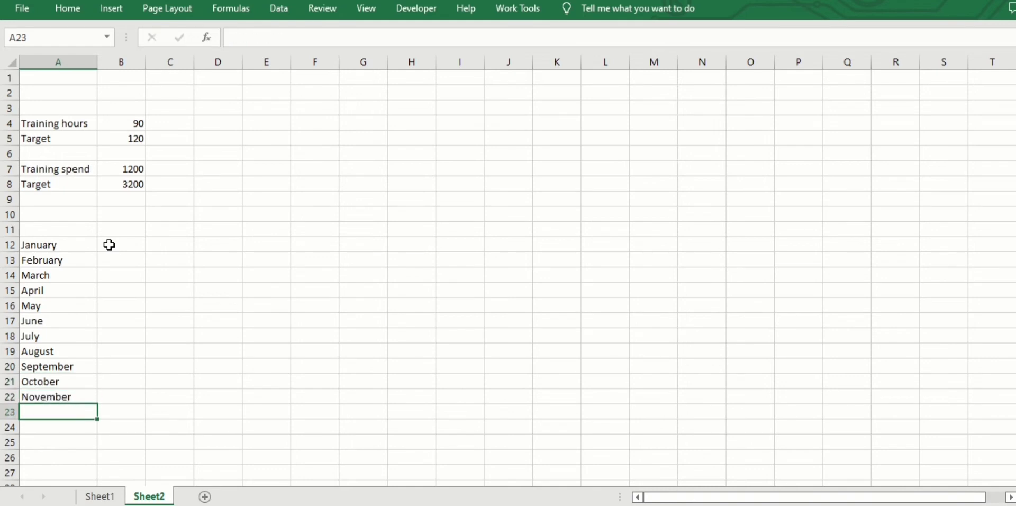
Enter the column heading "# of employees trained" in B11 above the monthly rows
left_click(108, 229)
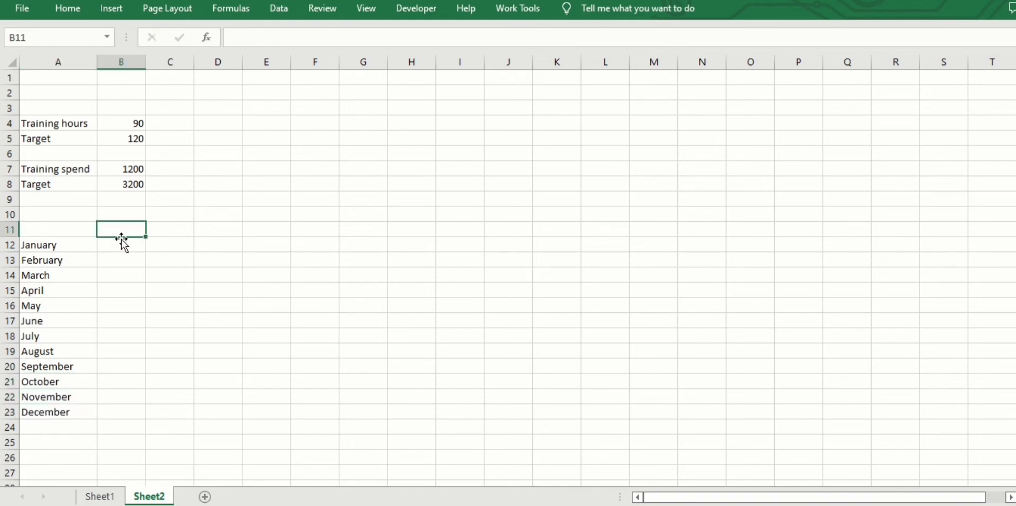
type("# of employees")
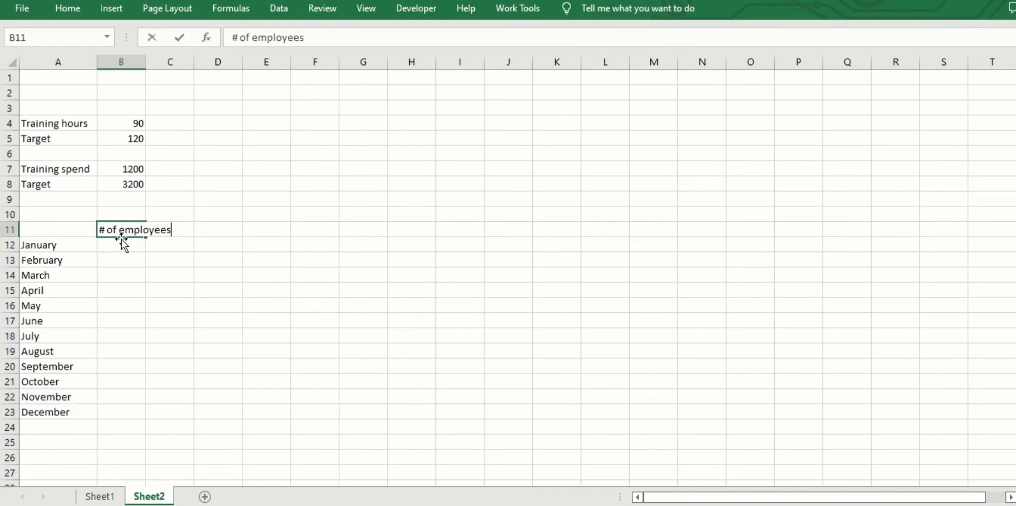
type(" trainined")
key("Return")
On Sheet1, shorten the employees trained figure to 78 and centre it in a widened text box
key("ctrl+Page_Up")
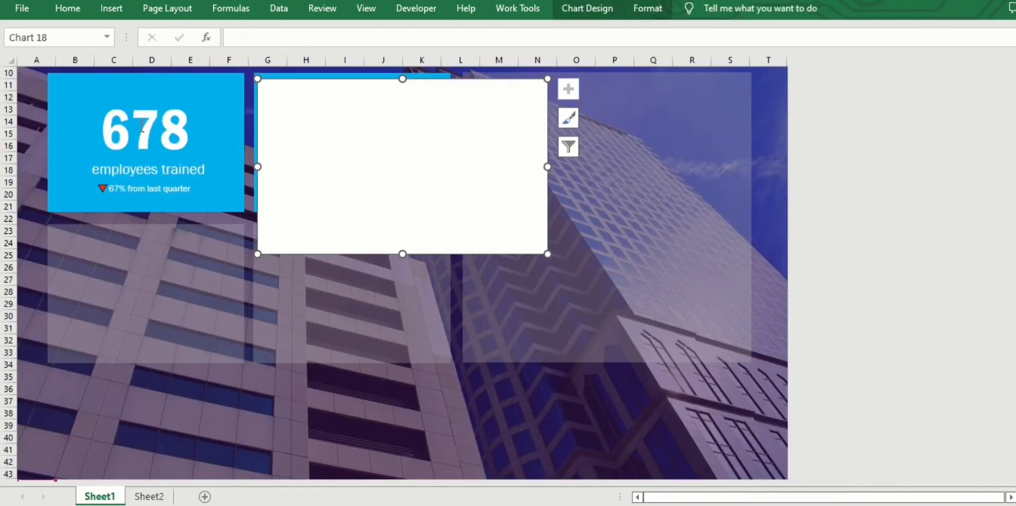
left_click(143, 127)
key("BackSpace")
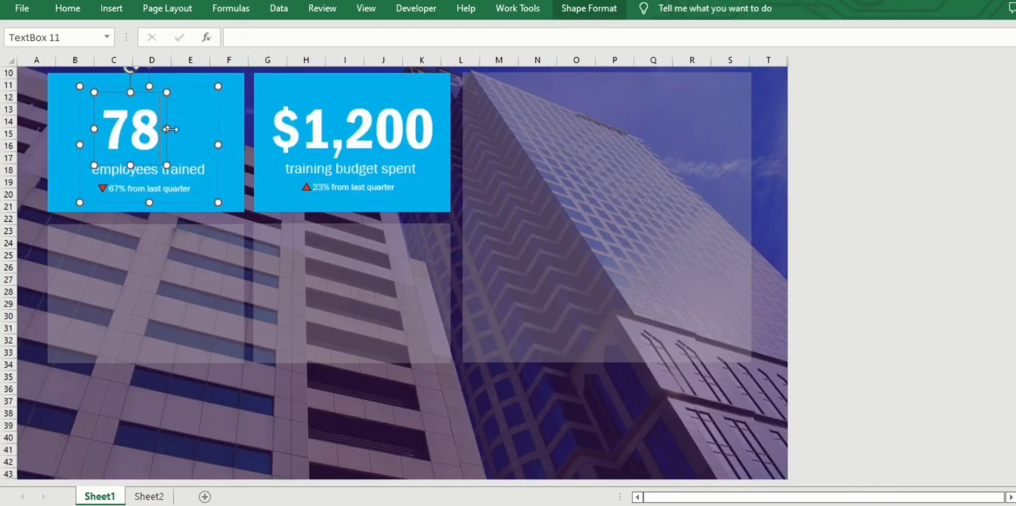
left_click_drag(170, 129, 195, 129)
left_click(67, 8)
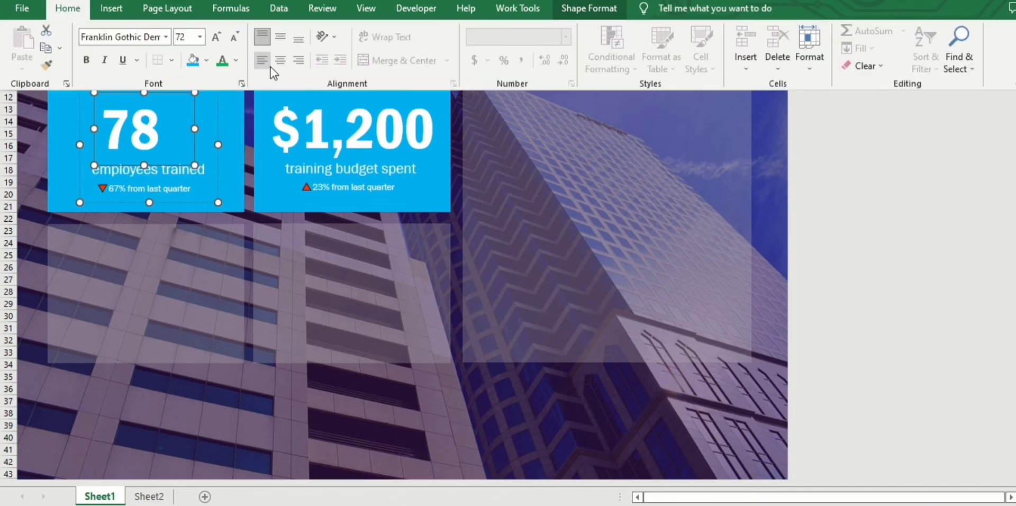
left_click(205, 382)
On Sheet2, enter the formula =RANDBETWEEN(30,70) in B12 for January's employees trained
key("ctrl+Page_Down")
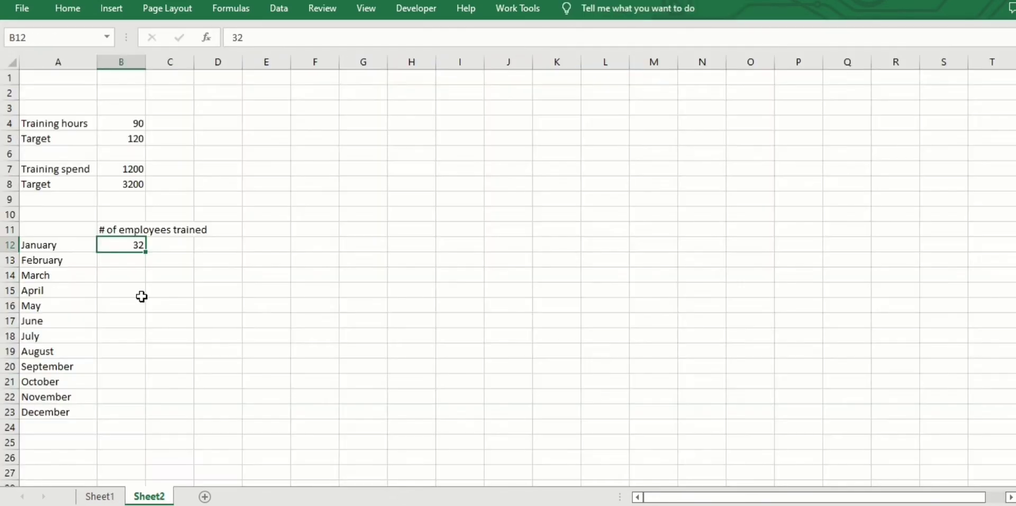
type("=randbe")
key("Tab")
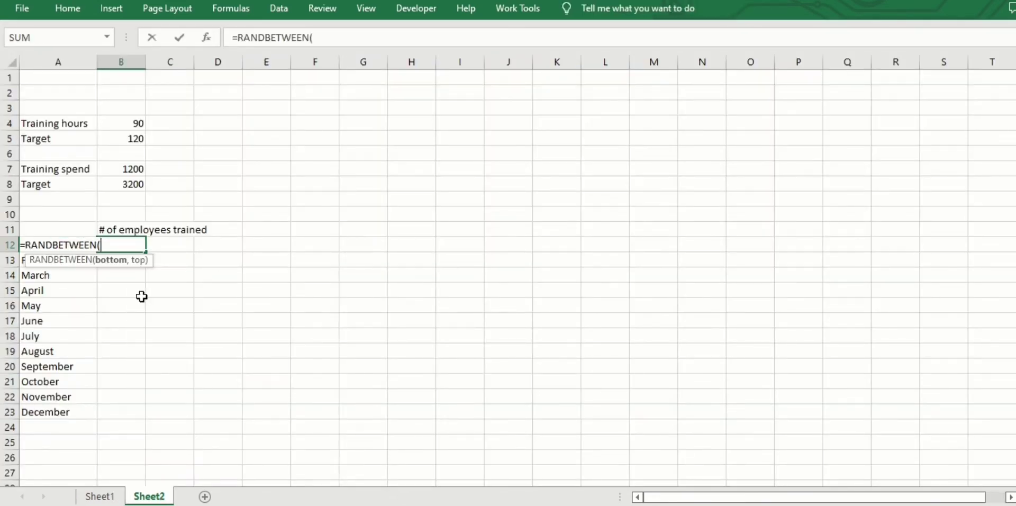
type("30,")
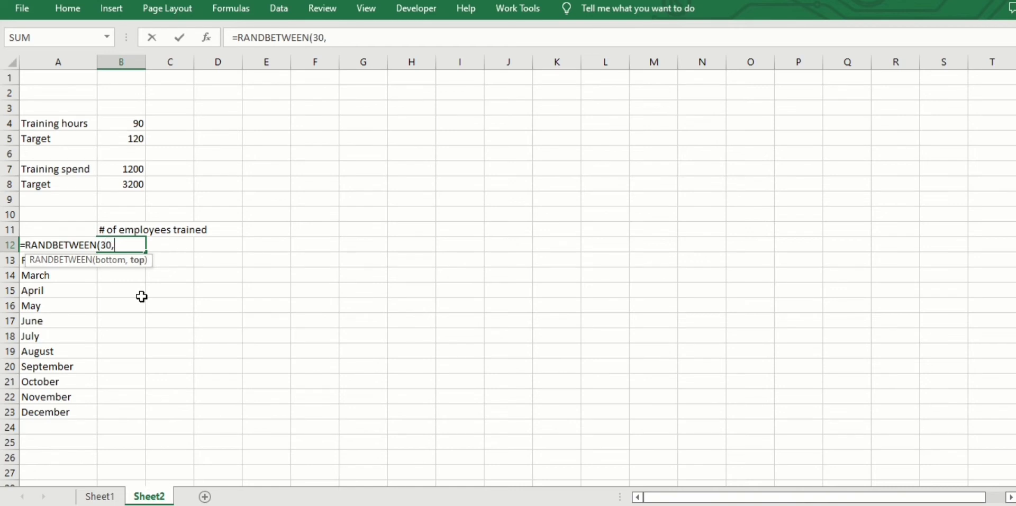
type("70)")
key("Return")
key("Up")
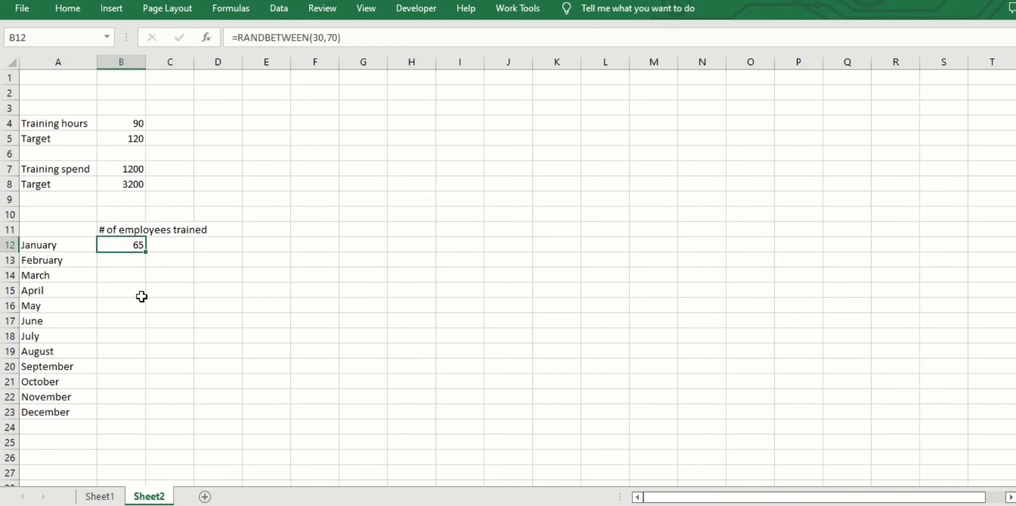
Fill the random-number formula down to B23 and replace B12:B23 with its values only
left_click_drag(148, 255, 150, 418)
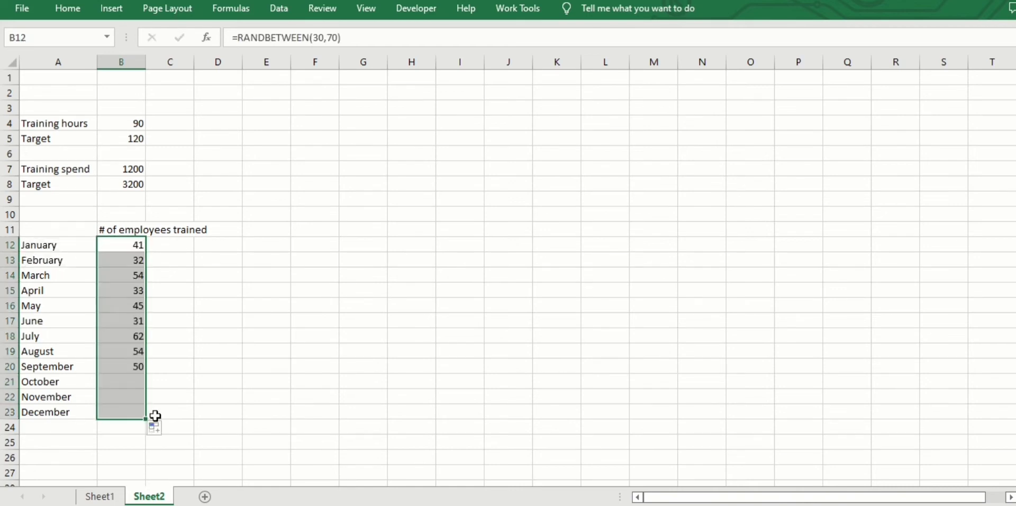
right_click(113, 245)
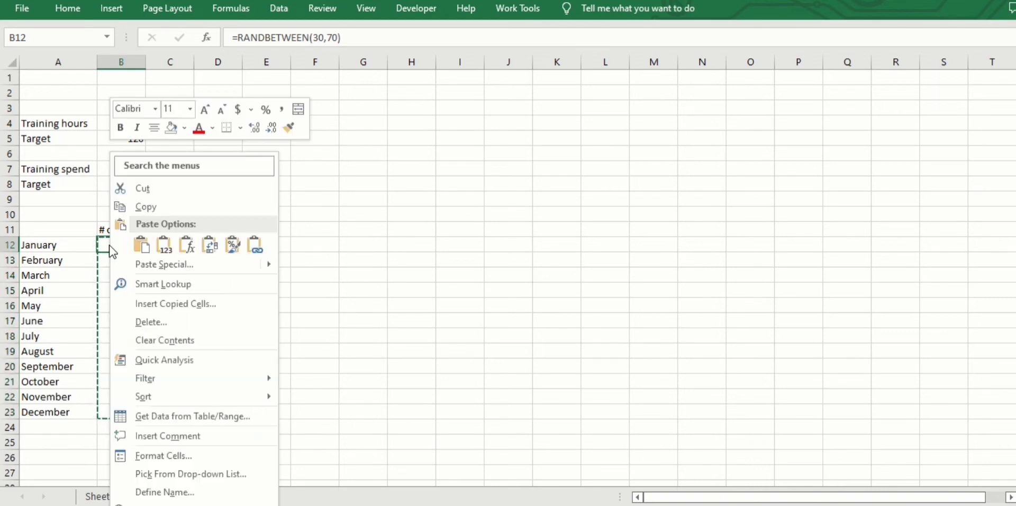
left_click(166, 243)
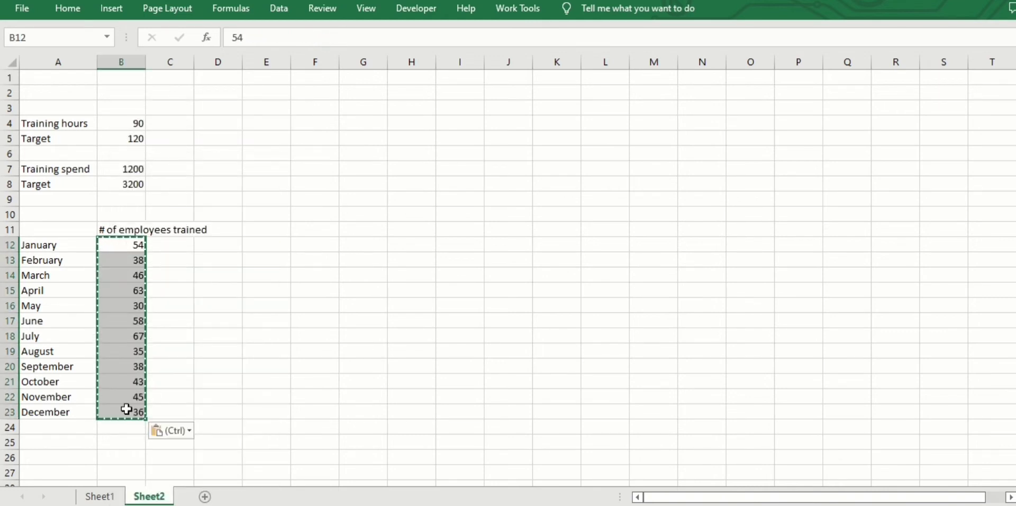
left_click(204, 347)
On Sheet1, set the employees trained figure in the first KPI panel to 67
left_click(97, 497)
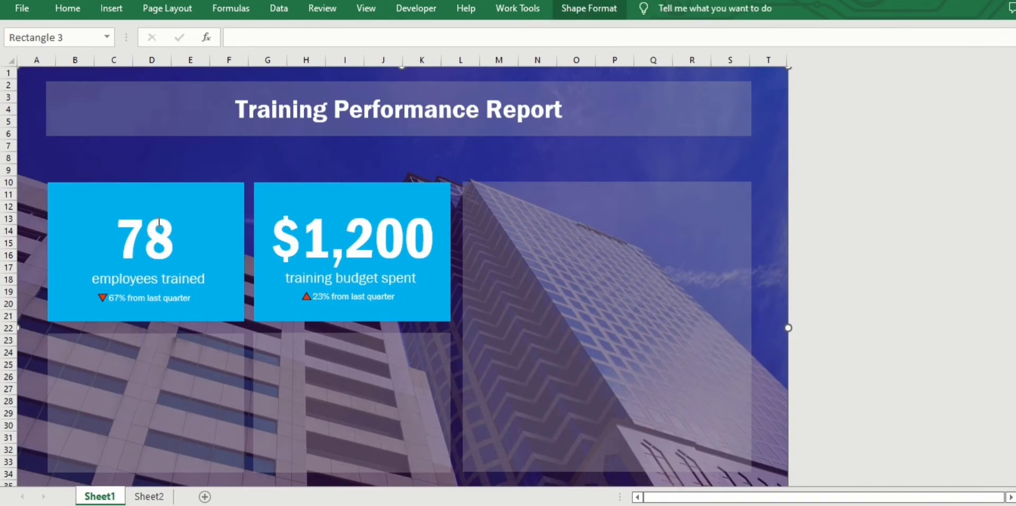
left_click(164, 243)
double_click(147, 244)
type("67")
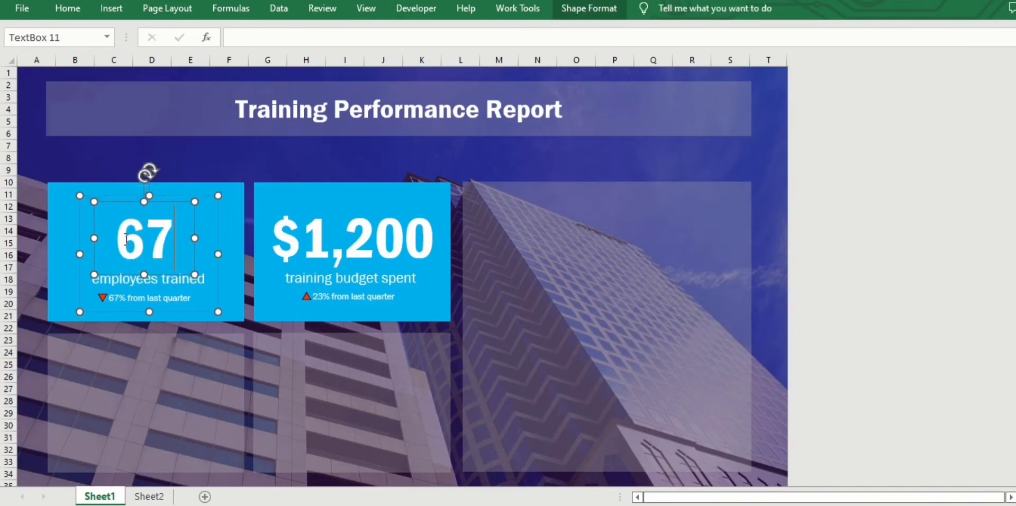
On Sheet2, calculate the June-to-July change in C17 with the formula =(B18-B17)/B17
left_click(150, 497)
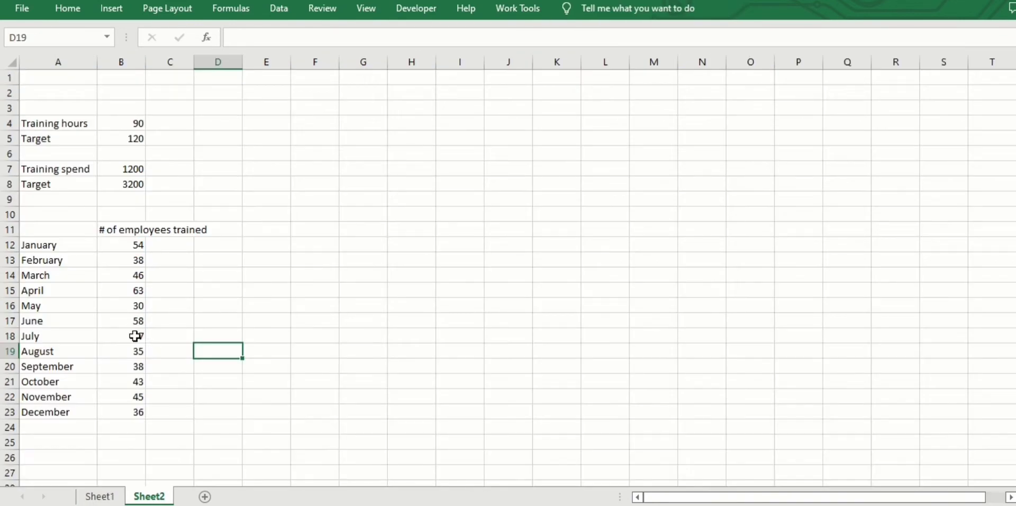
left_click(193, 325)
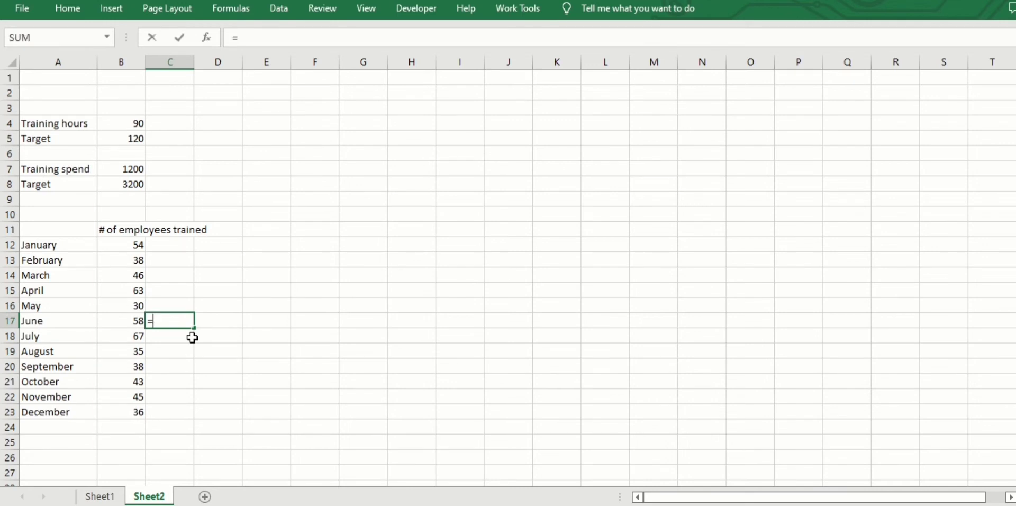
type("=(")
key("Left")
key("Down")
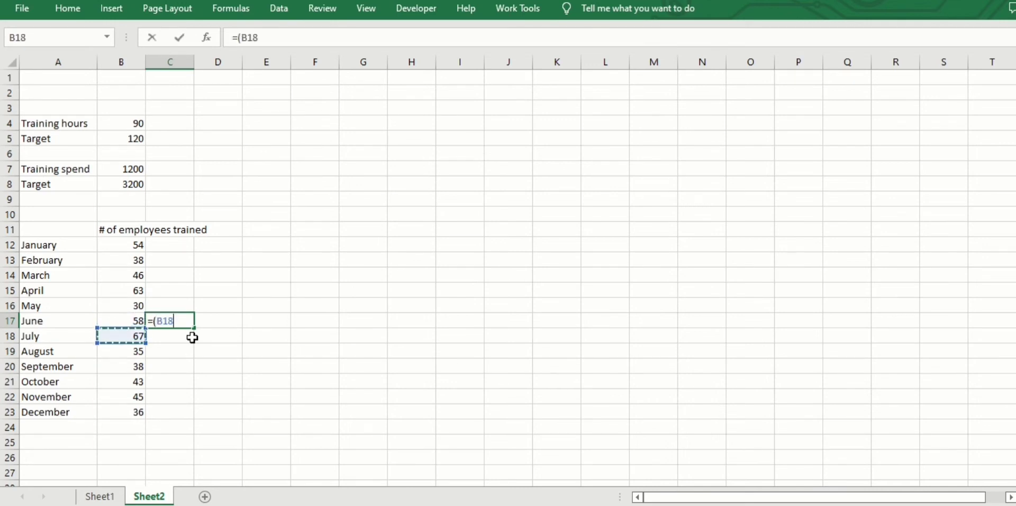
type("-")
key("Up")
key("Down")
key("Left")
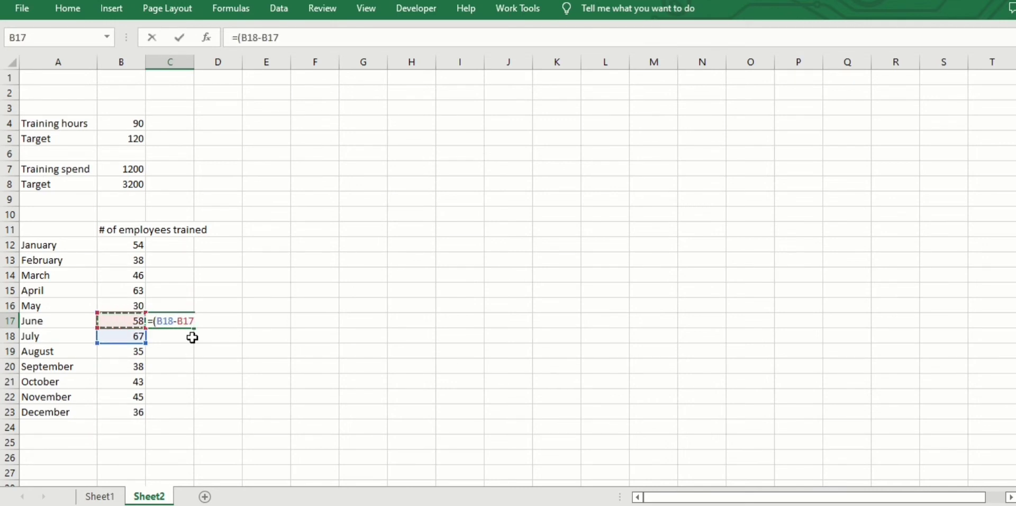
type(")/B17")
key("Return")
key("Up")
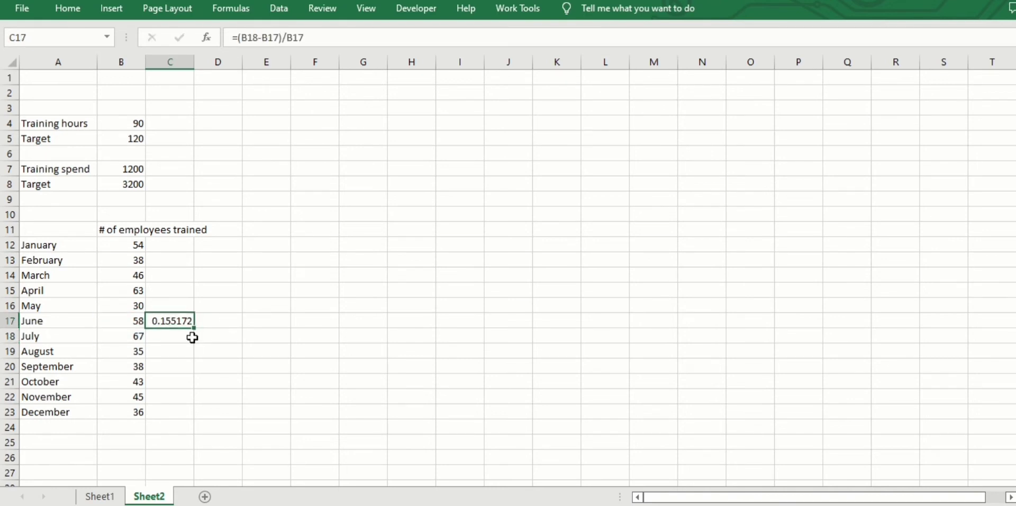
On Sheet1, set the employees trained panel's change from last quarter to 15%
left_click(100, 496)
left_click(121, 305)
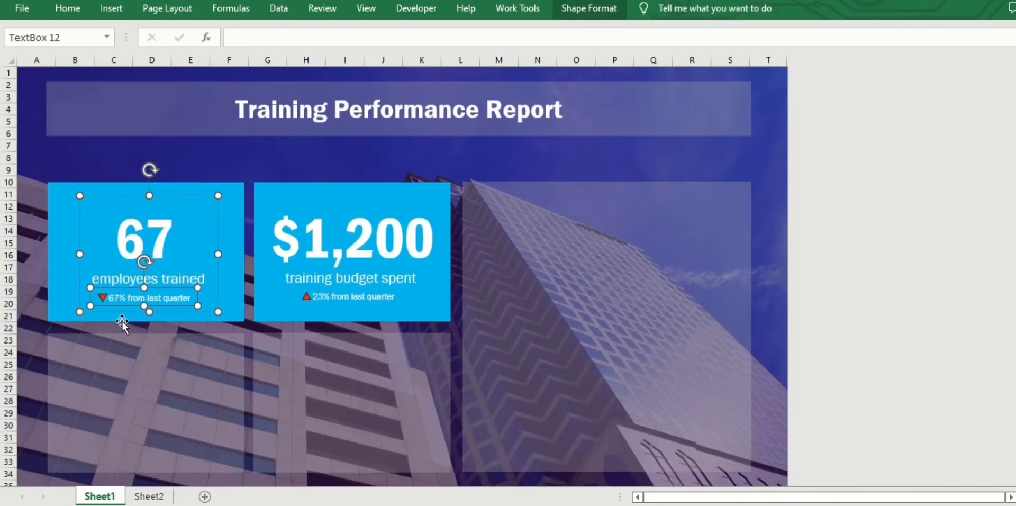
key("BackSpace")
key("BackSpace")
type("15")
Replace the down arrow in the employees trained panel with a copy of the training budget panel's up arrow
left_click(314, 298)
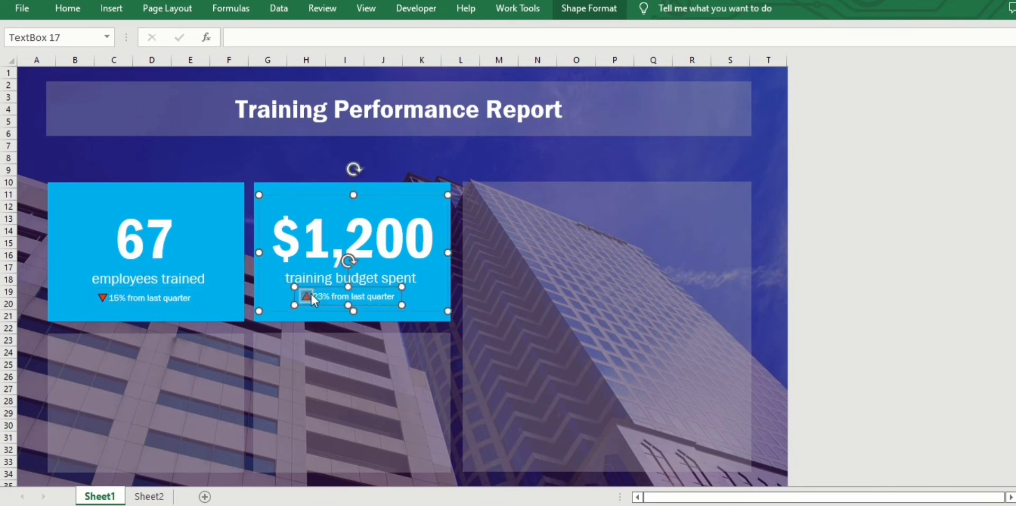
left_click(103, 298)
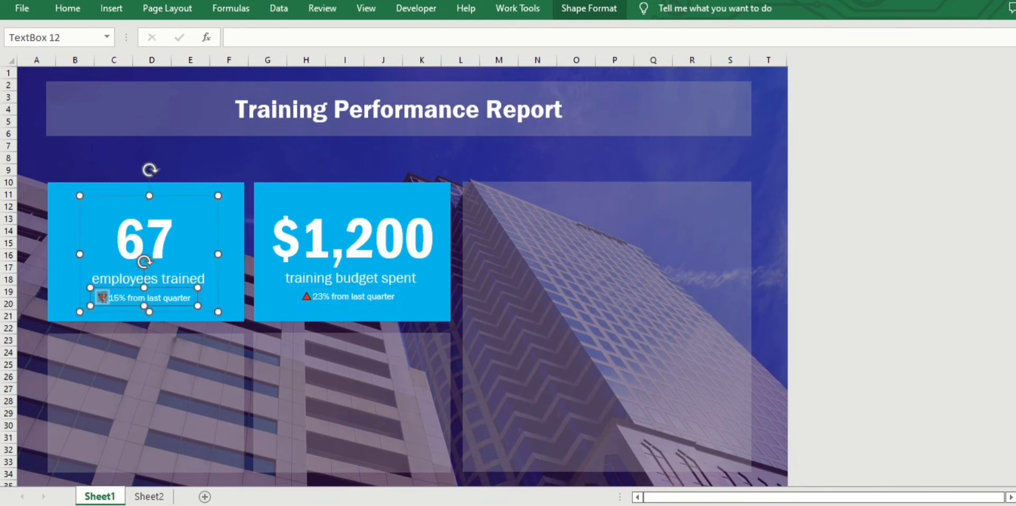
key("ctrl+v")
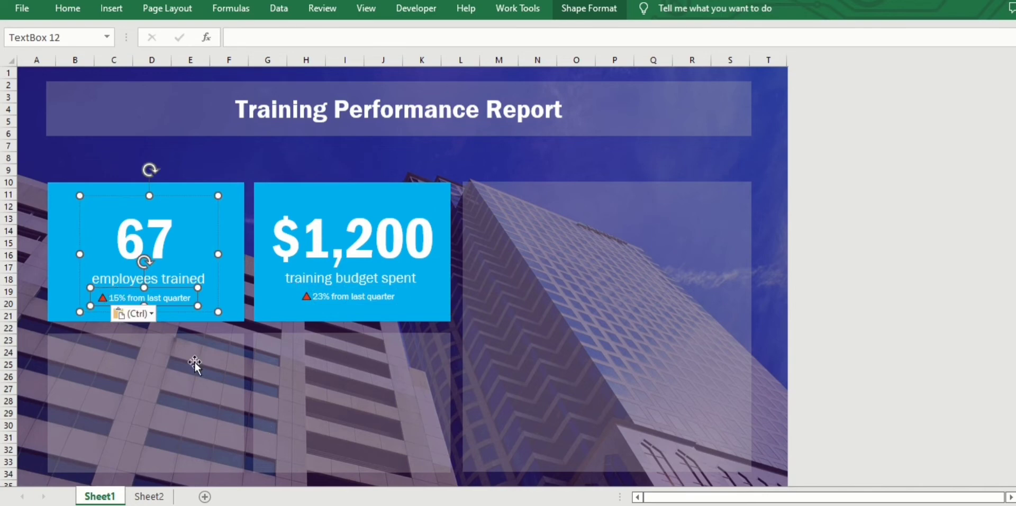
left_click(277, 155)
On Sheet2, insert a doughnut chart from the training hours and target data in A4:B5
left_click(150, 497)
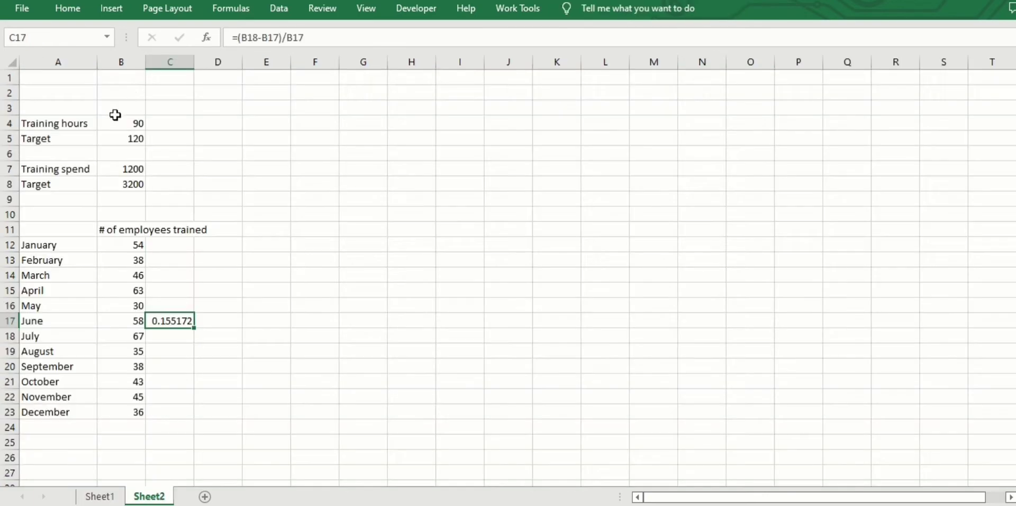
left_click_drag(87, 127, 131, 137)
left_click(111, 8)
left_click(404, 65)
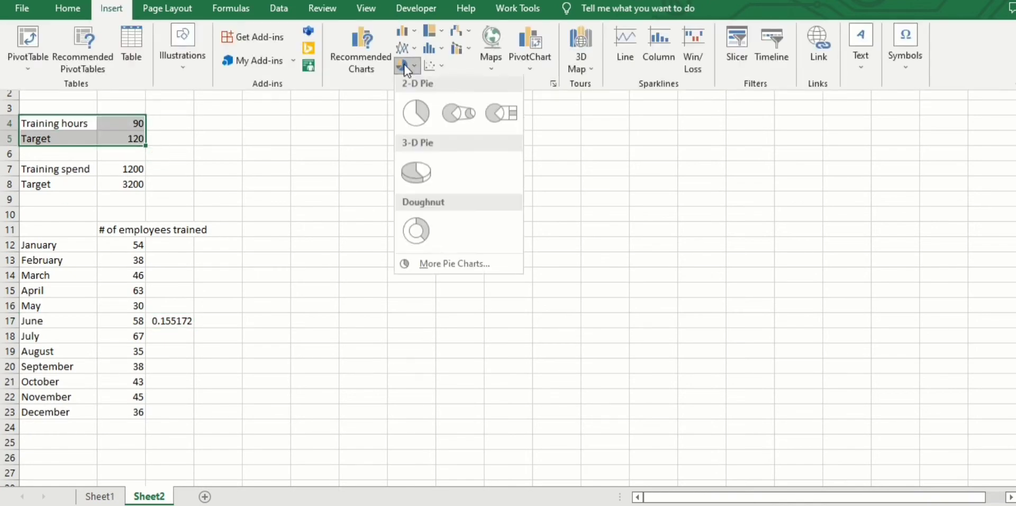
left_click(415, 238)
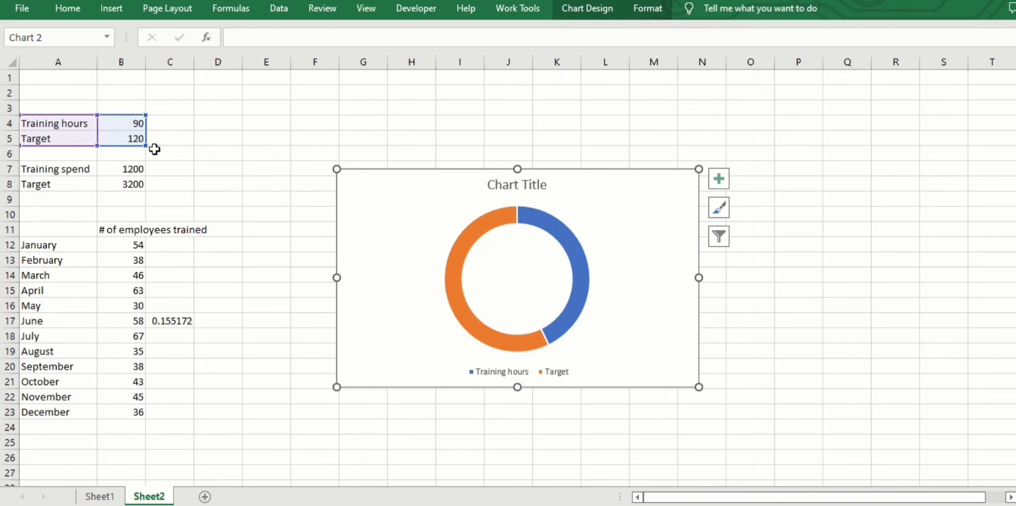
Set the training hours Target value in B5 to 30
left_click(136, 139)
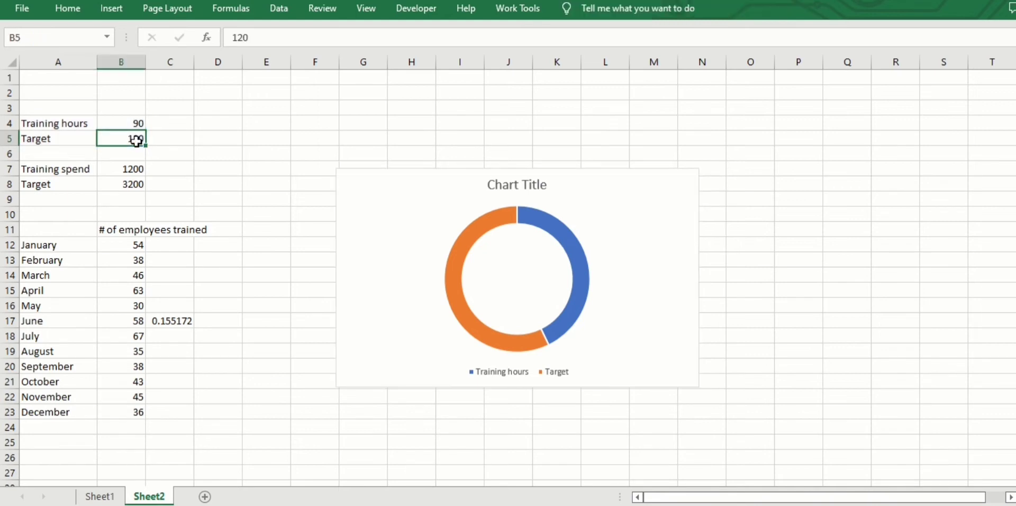
type("30")
key("Up")
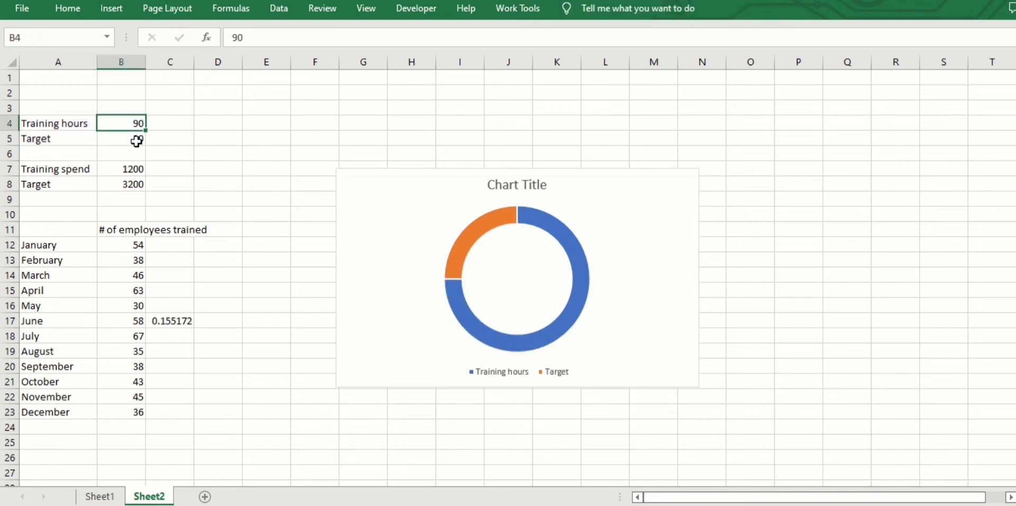
key("Left")
key("shift+Right")
key("Down")
key("Up")
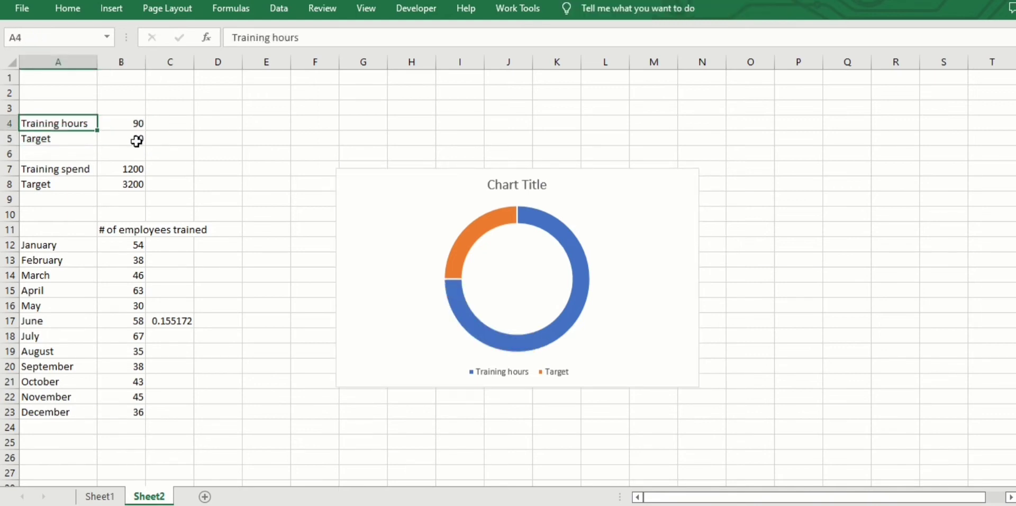
Move the Training hours label and its value up one row to A3:B3
key("Down")
key("Up")
key("Down")
key("Up")
key("shift+Right")
key("ctrl+x")
key("Up")
key("ctrl+v")
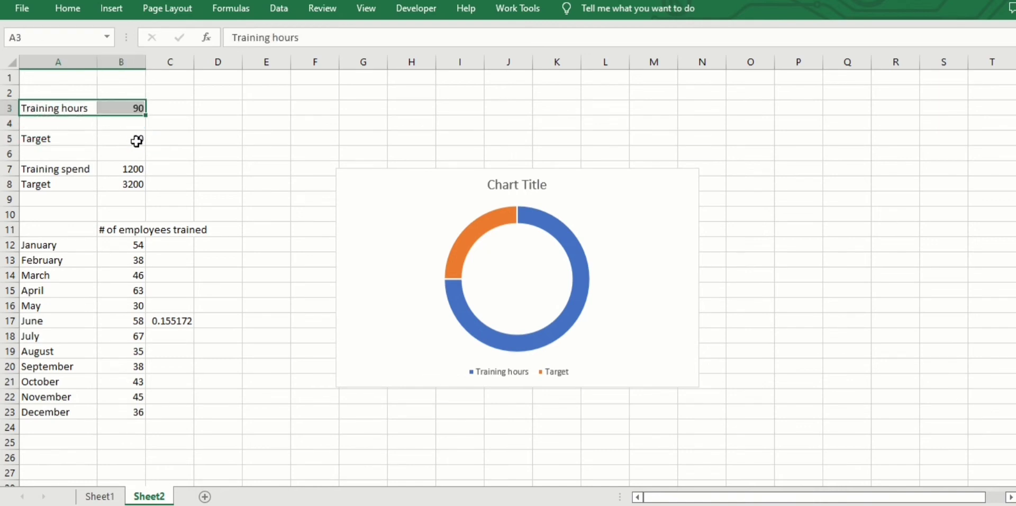
Enter the label Unused in A4, between Training hours and Target
key("Down")
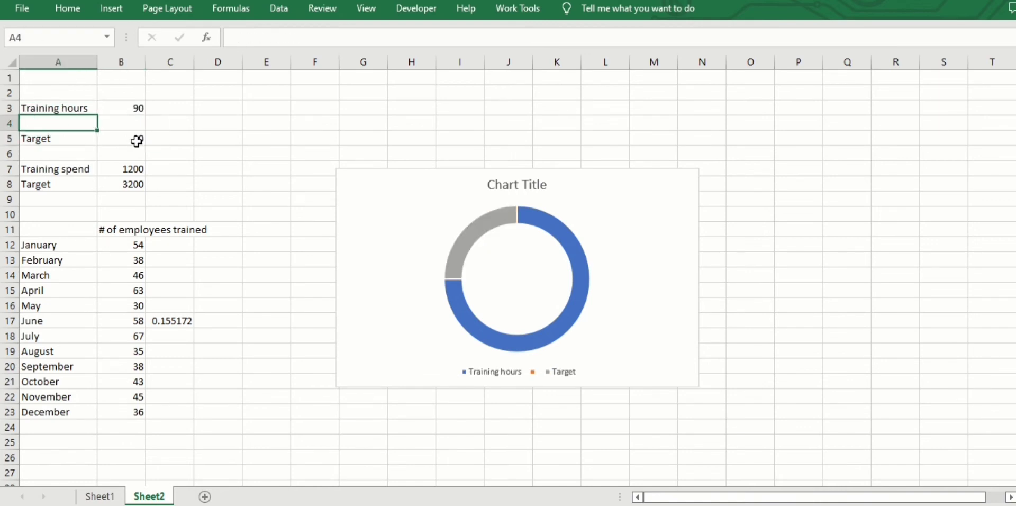
type("Unused")
key("Tab")
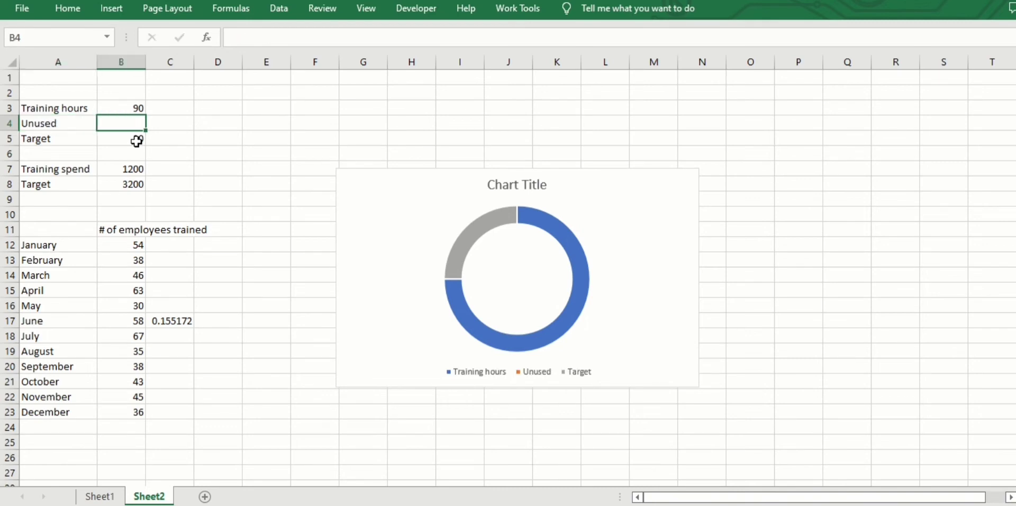
left_click(137, 141)
type("=")
key("Up")
key("Escape")
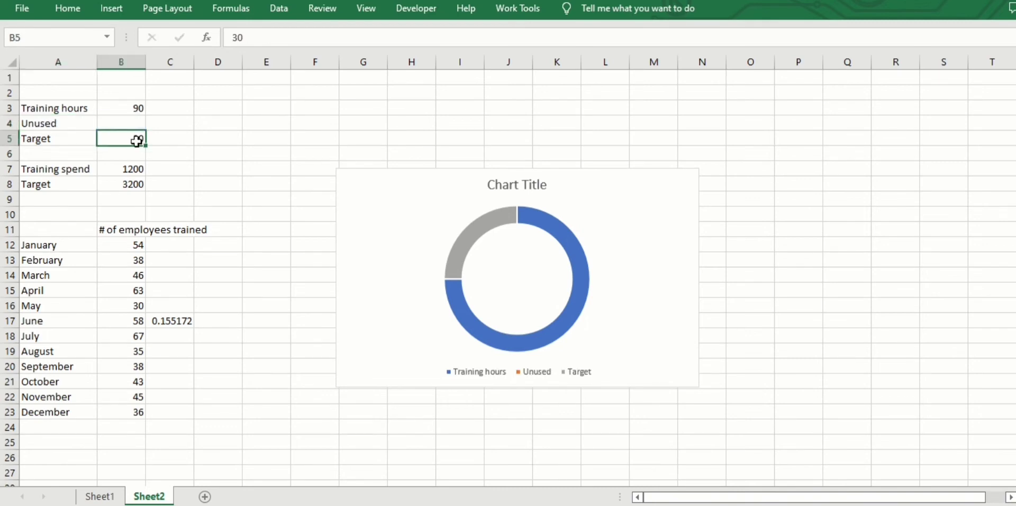
In B4, calculate the unused hours with =B5-B3, and set the training hours Target in B5 to 120
key("Up")
type("=")
key("Down")
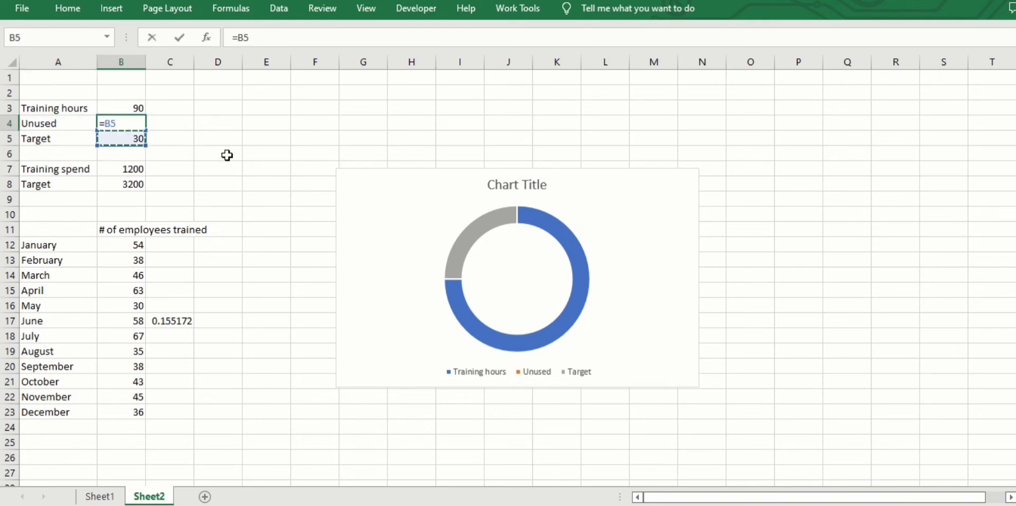
type("-")
key("Up")
key("Up")
key("Down")
key("Return")
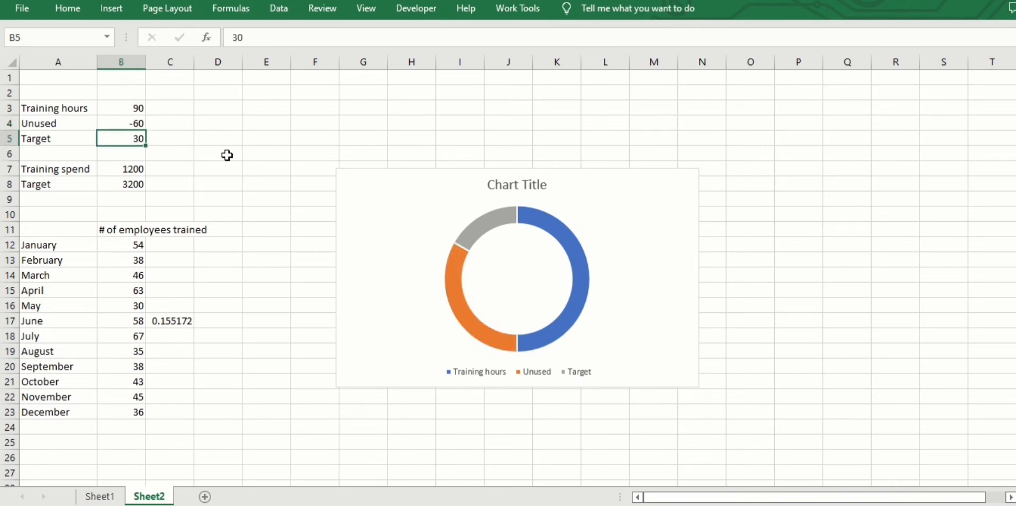
key("Up")
Shrink the doughnut chart's data range to A3:B4 so it leaves out the Target row
left_click(462, 222)
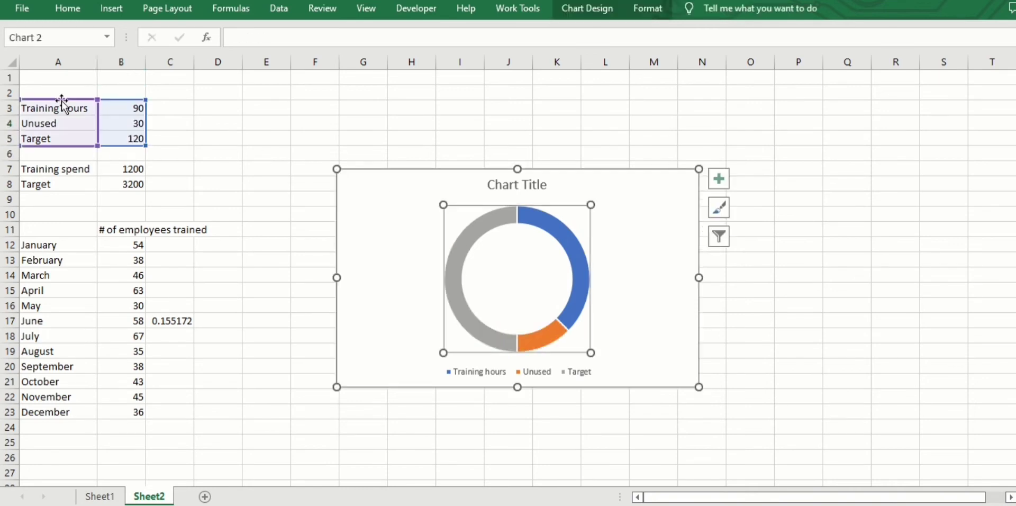
left_click_drag(146, 146, 145, 131)
left_click(752, 288)
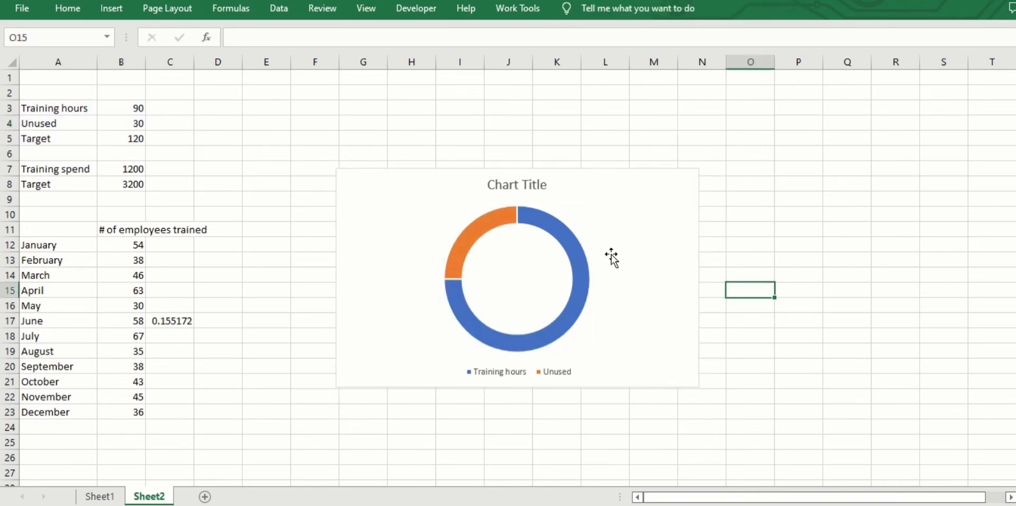
Delete the Unused entry from the doughnut chart's legend
left_click(524, 184)
left_click(555, 374)
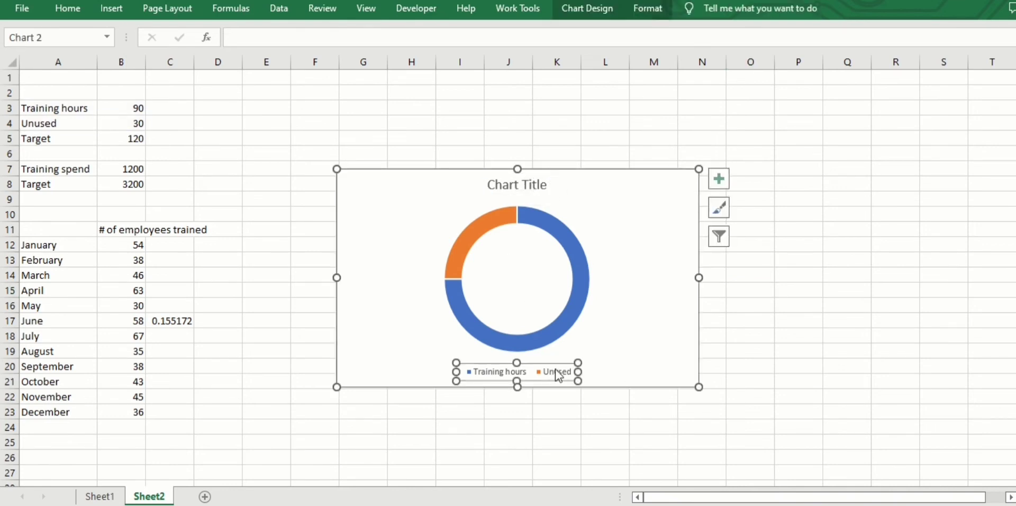
left_click(554, 374)
key("Delete")
Change the doughnut chart's title to "Training hours vs budget"
left_click(516, 184)
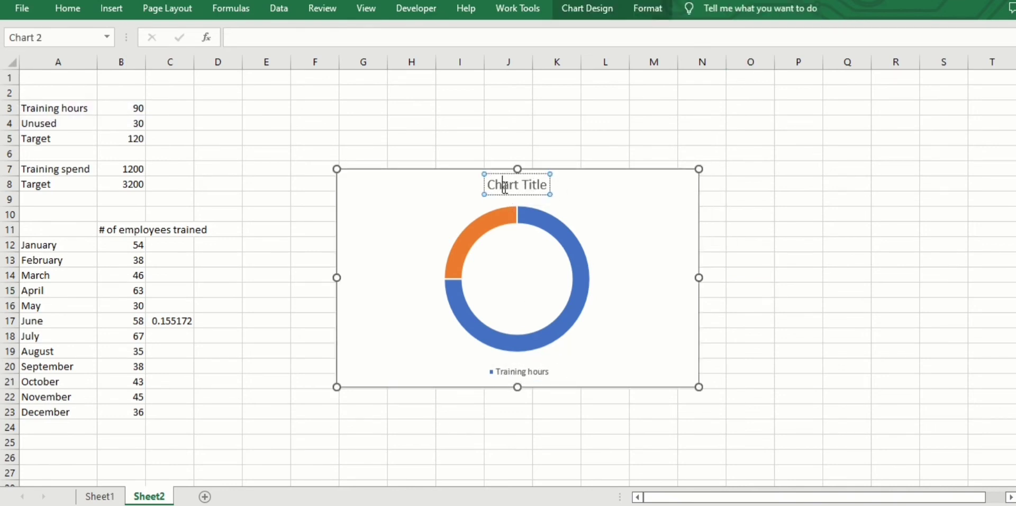
left_click_drag(547, 185, 503, 186)
type("Training hou")
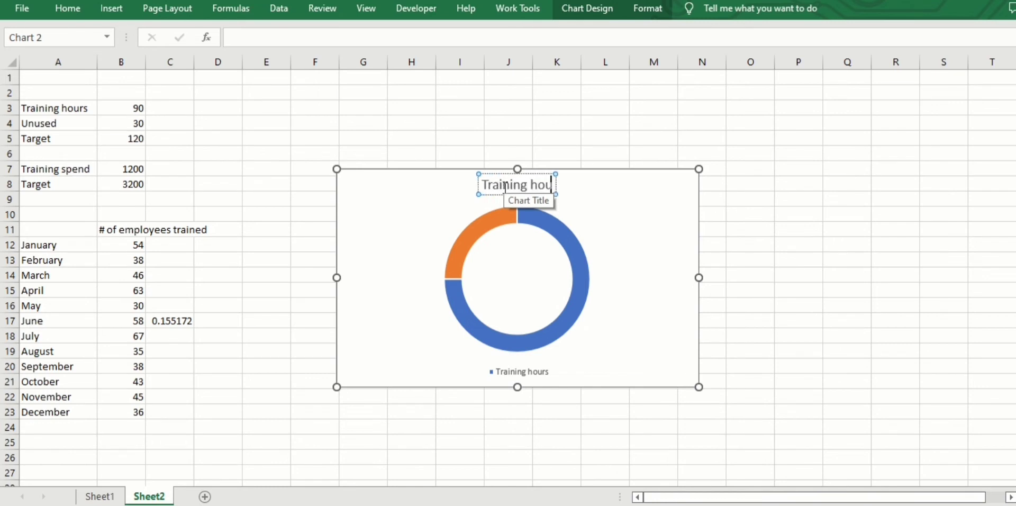
type("rs s")
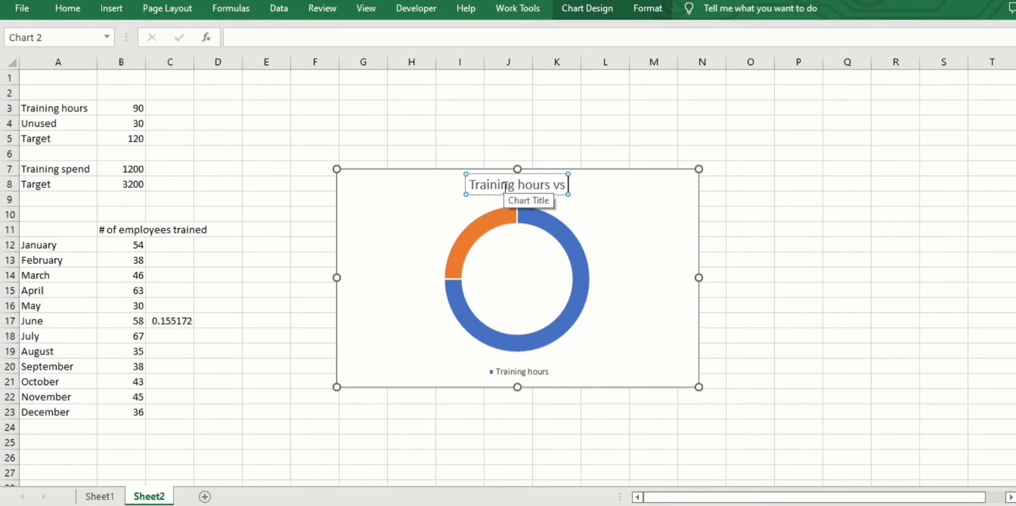
type("v budget")
left_click(750, 260)
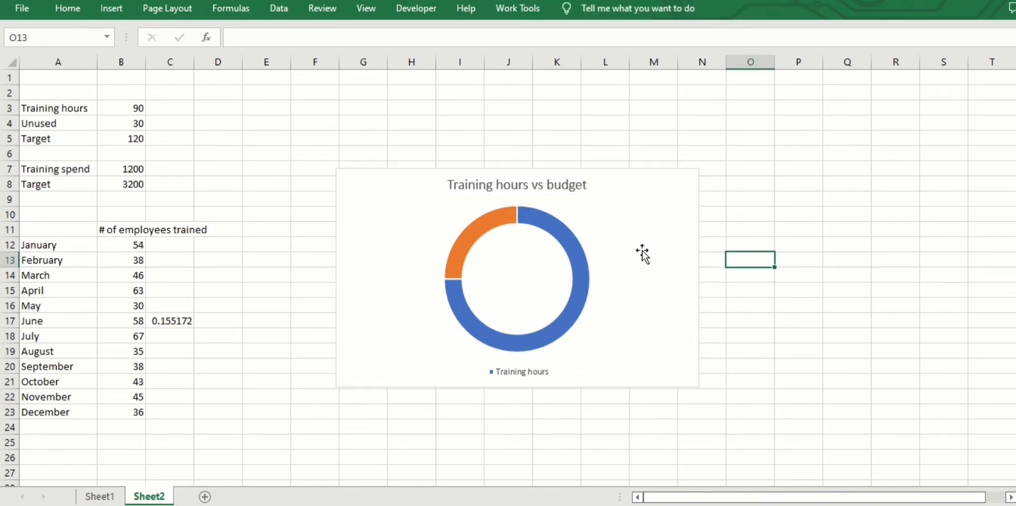
Cut the doughnut chart from Sheet2, paste it on Sheet1 and place it over the KPI panels
left_click(643, 254)
key("ctrl+x")
left_click(100, 496)
key("ctrl+v")
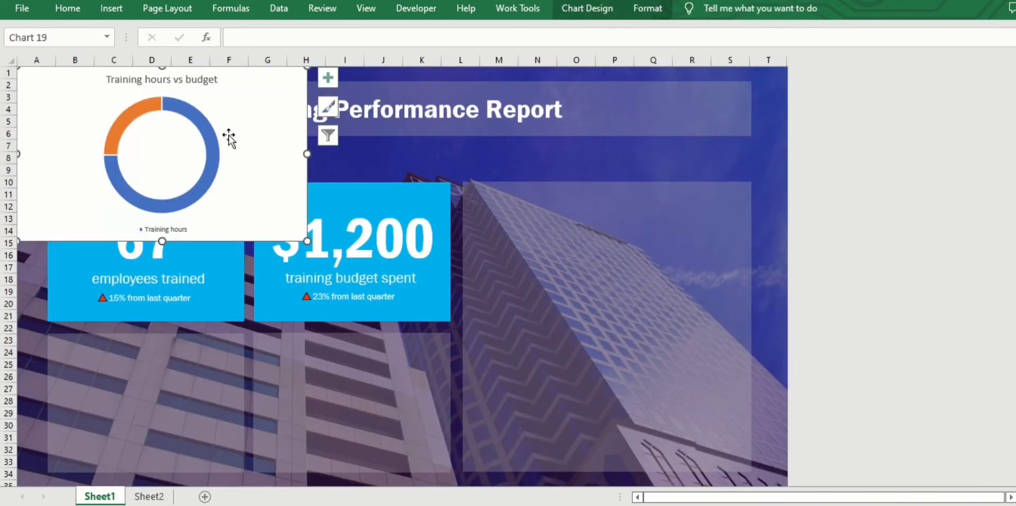
left_click_drag(229, 138, 319, 245)
Remove the background fill from the doughnut chart area
left_click(588, 10)
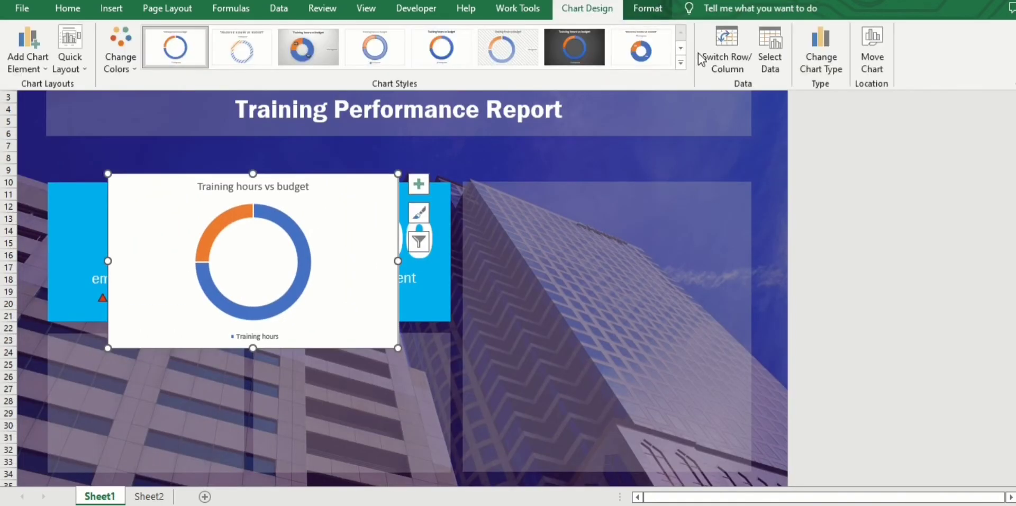
left_click(647, 8)
left_click(419, 46)
left_click(418, 46)
left_click(416, 31)
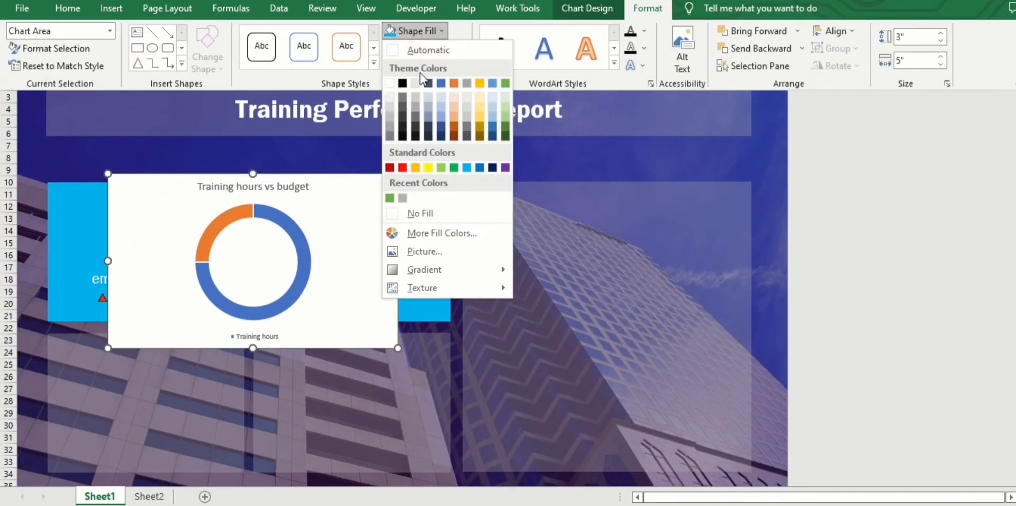
left_click(423, 214)
Change the chart's font to match the dashboard text and make the chart title white
left_click(285, 191)
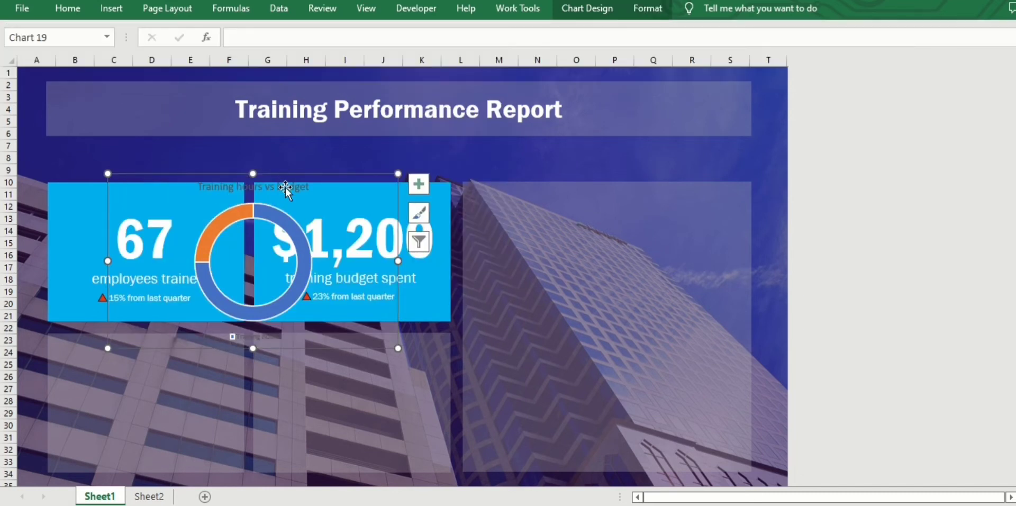
left_click(285, 191)
left_click(364, 0)
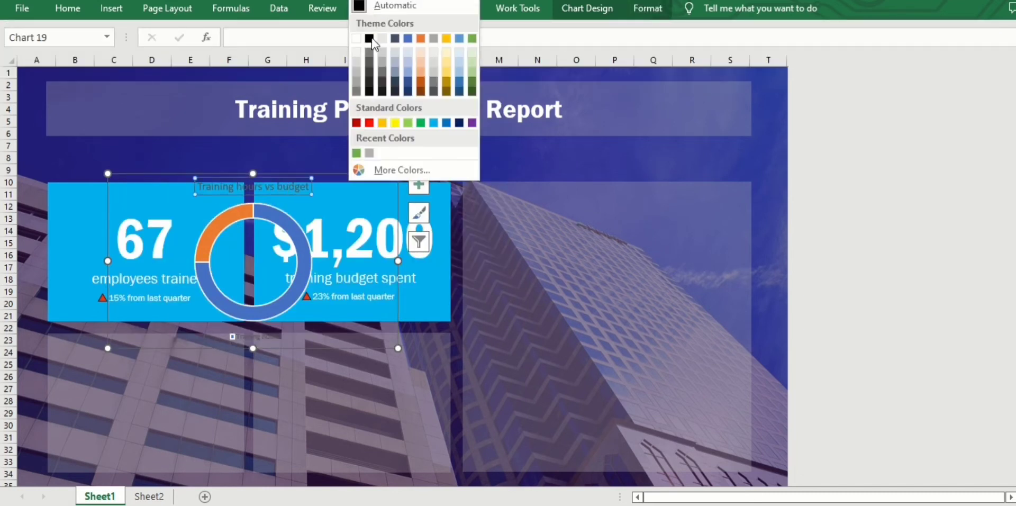
left_click(357, 38)
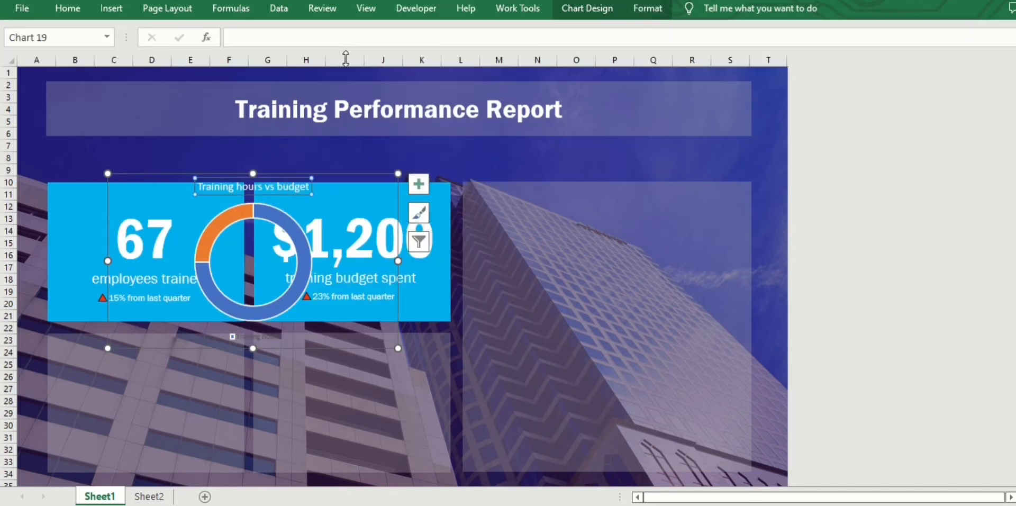
left_click(140, 175)
left_click(68, 8)
left_click(139, 37)
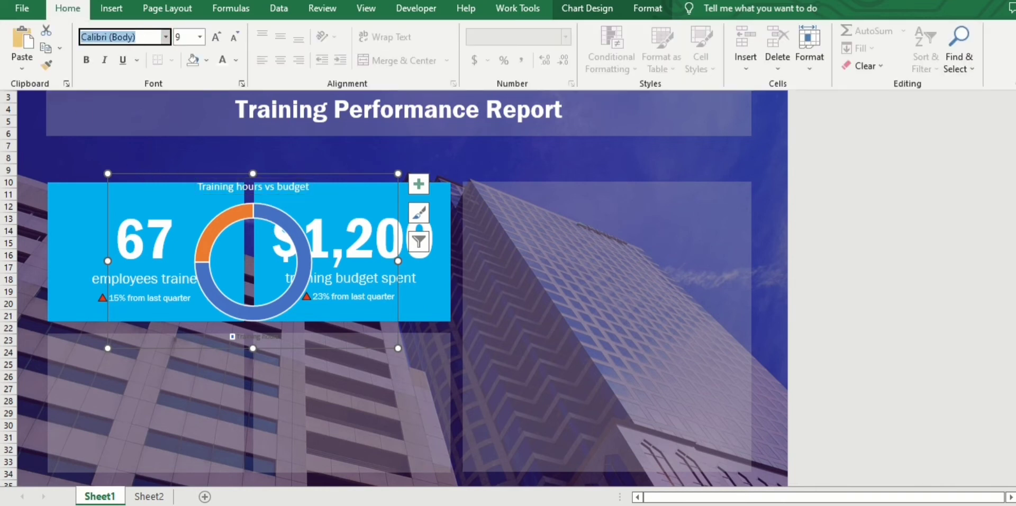
left_click(215, 189)
left_click(214, 189)
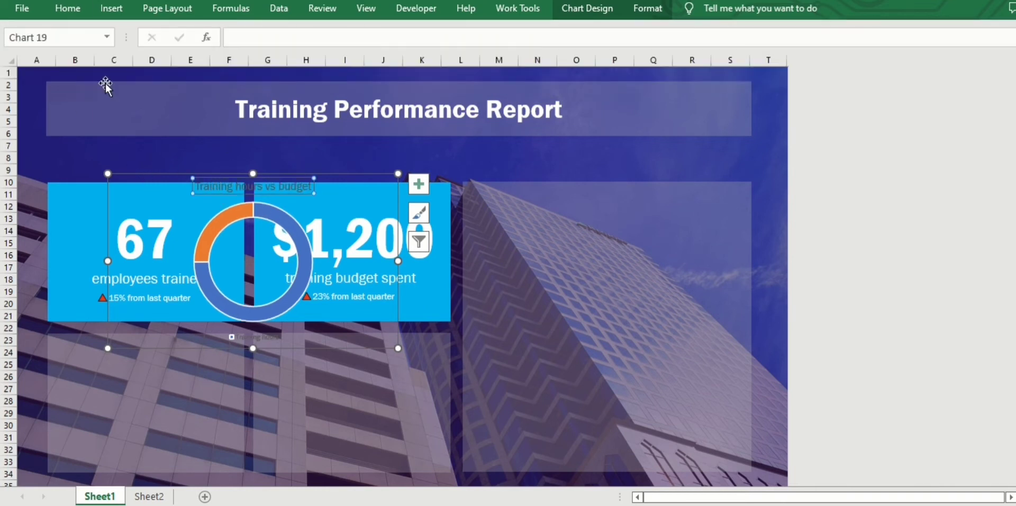
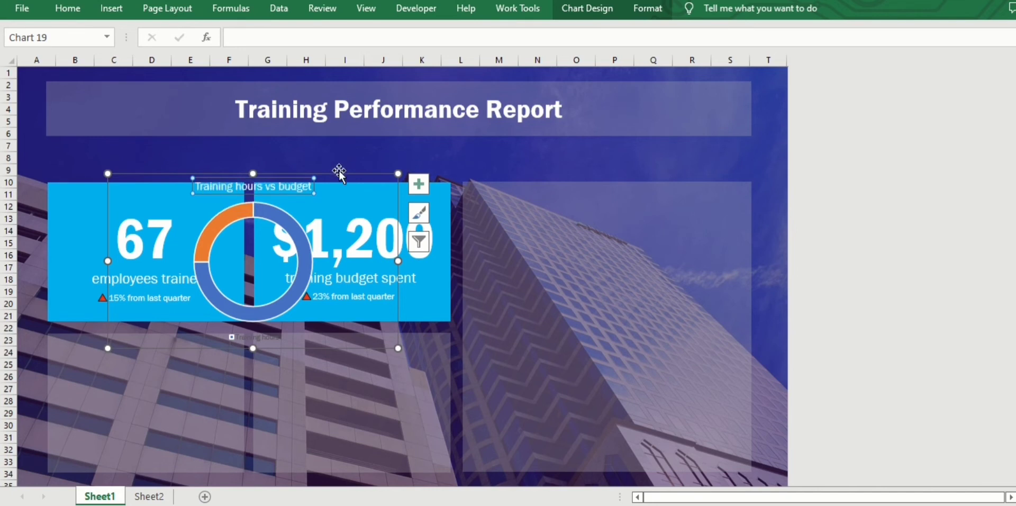
Move the chart down to the empty panel below employees trained and delete its legend
left_click_drag(265, 343, 175, 479)
left_click(173, 472)
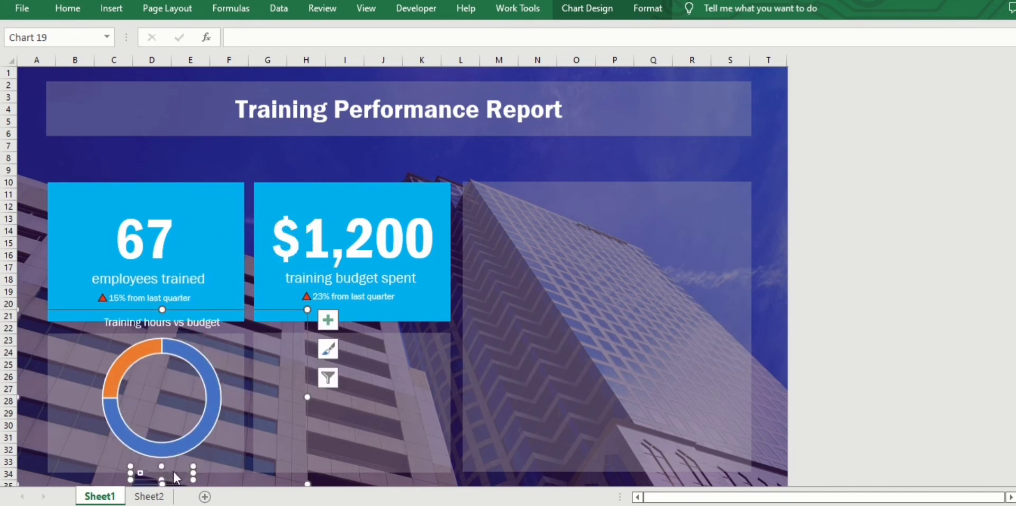
key("Delete")
Resize and position the doughnut chart to fill the translucent panel below employees trained
left_click_drag(306, 484, 155, 409)
left_click_drag(45, 409, 74, 431)
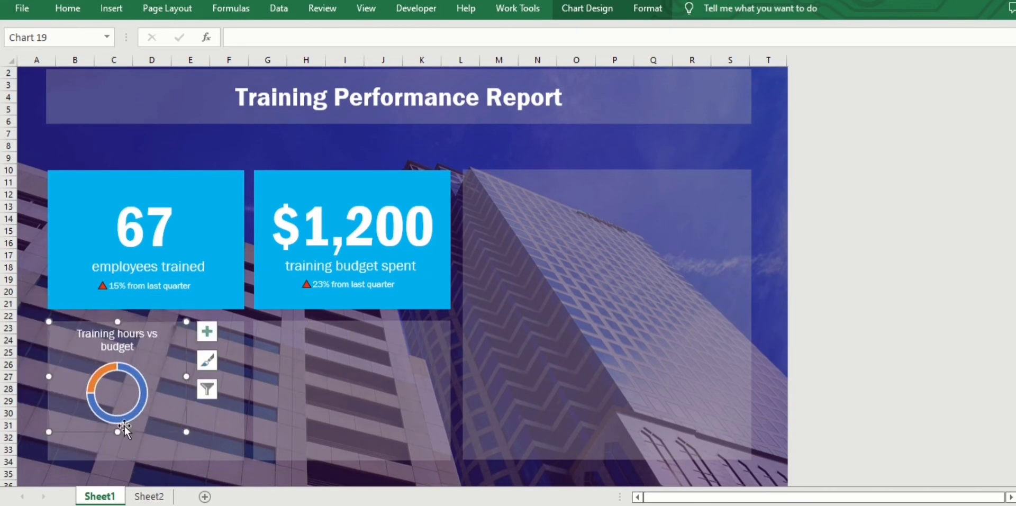
left_click_drag(186, 432, 244, 459)
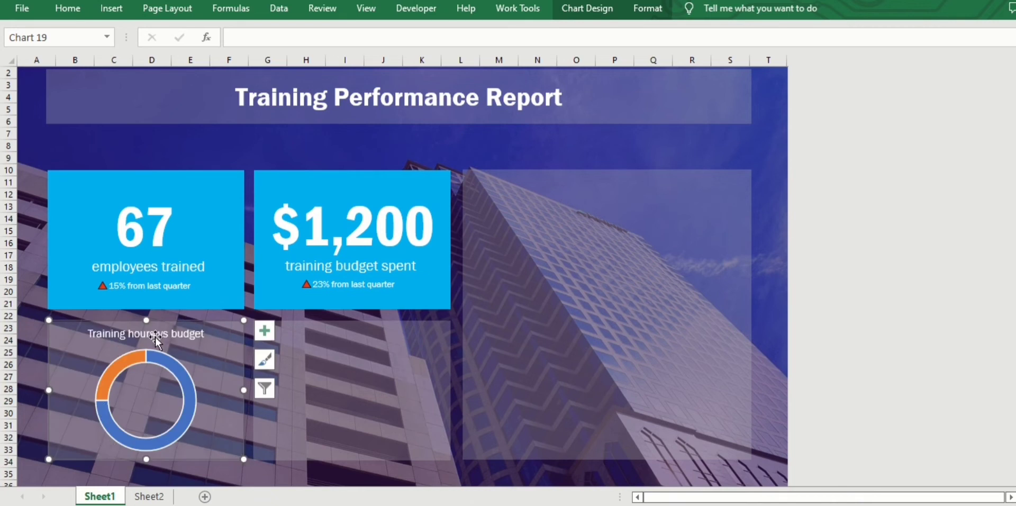
Remove the outline from the doughnut ring of the training hours chart
left_click(178, 374)
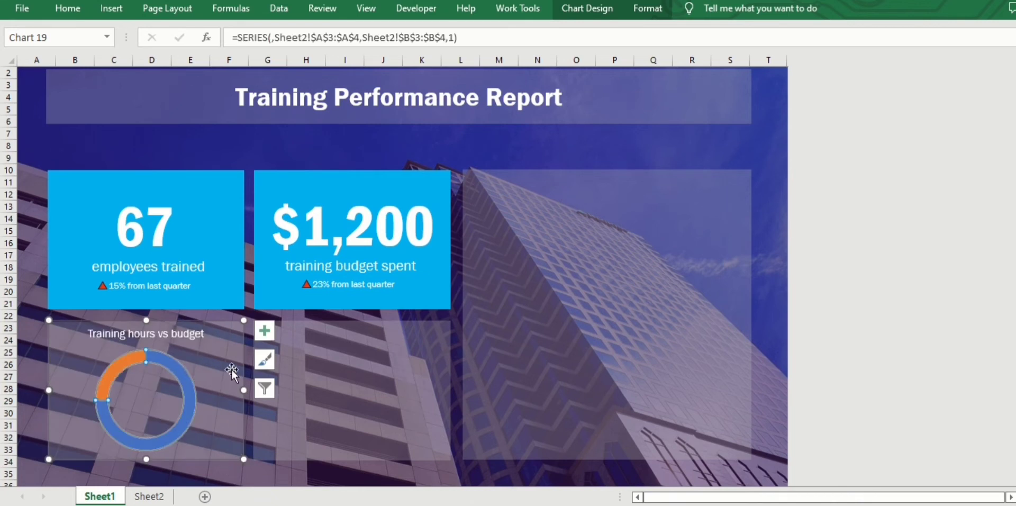
left_click(639, 12)
left_click(405, 50)
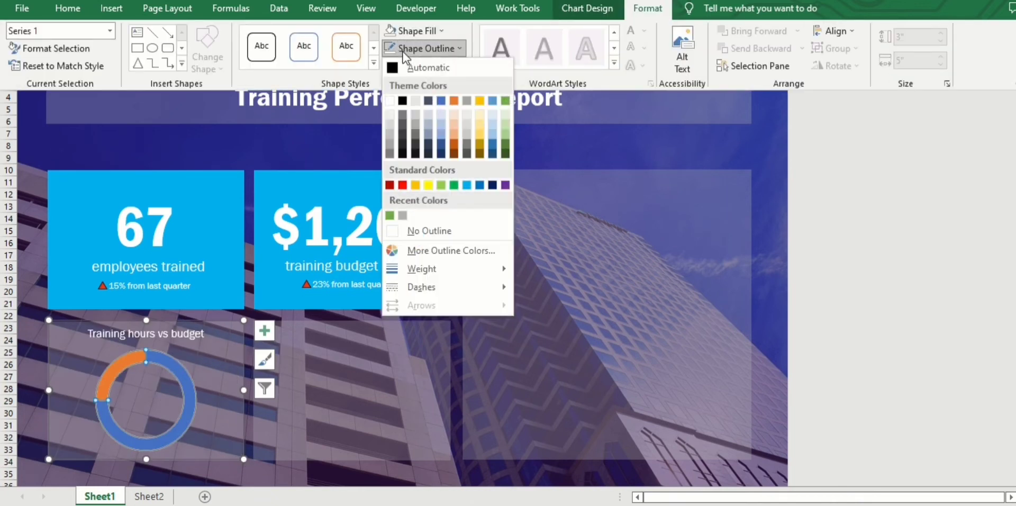
left_click(419, 231)
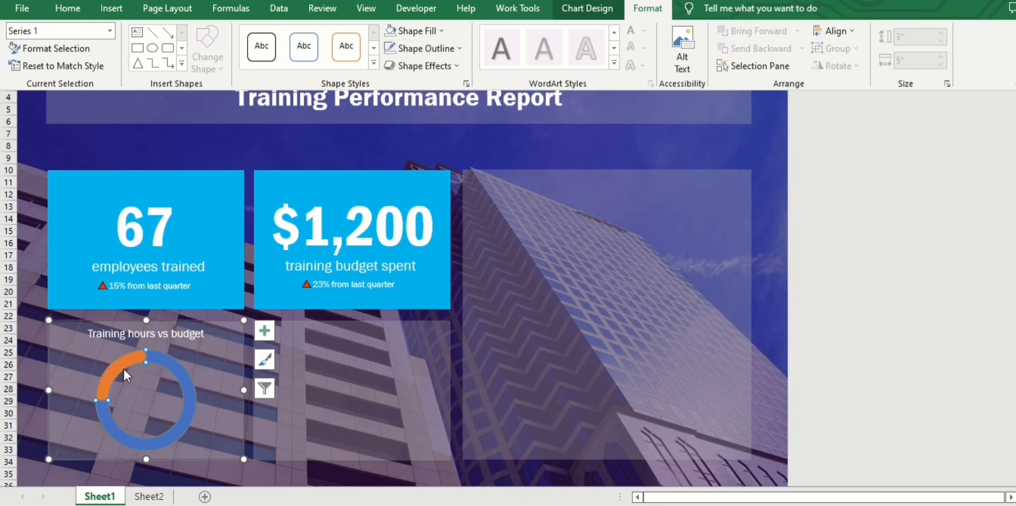
Try a light gray fill on the entire doughnut series
left_click(648, 8)
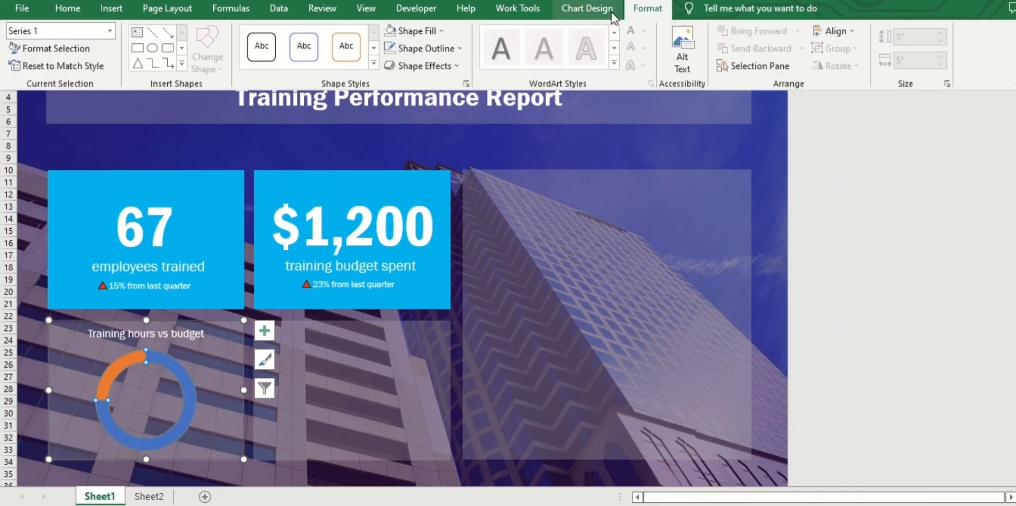
left_click(421, 32)
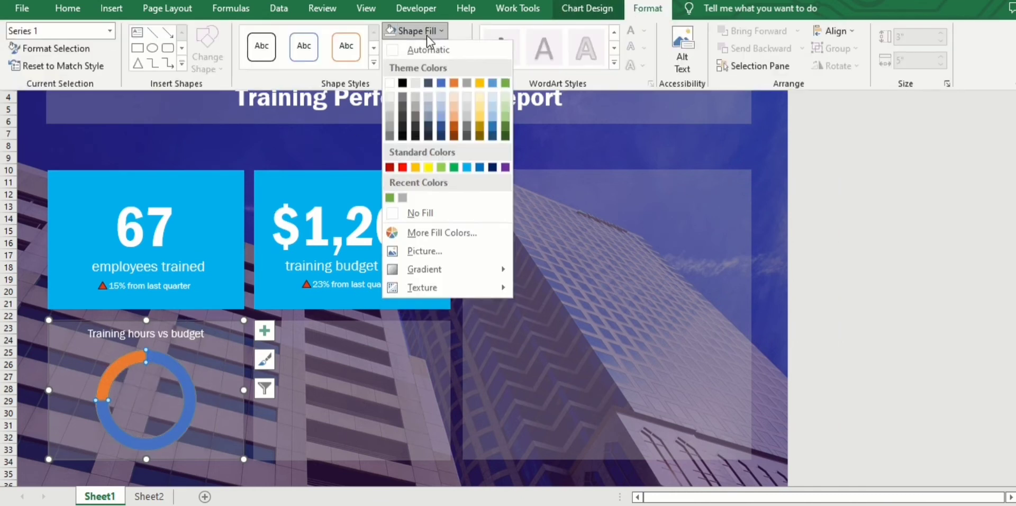
left_click(389, 107)
key("ctrl+z")
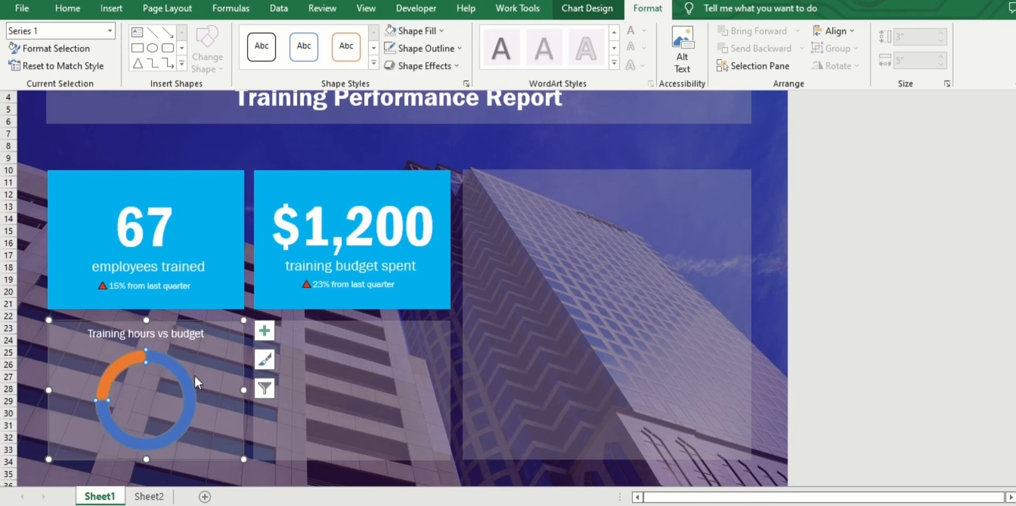
Fill only the Unused segment of the doughnut with light gray
left_click(118, 369)
left_click(647, 9)
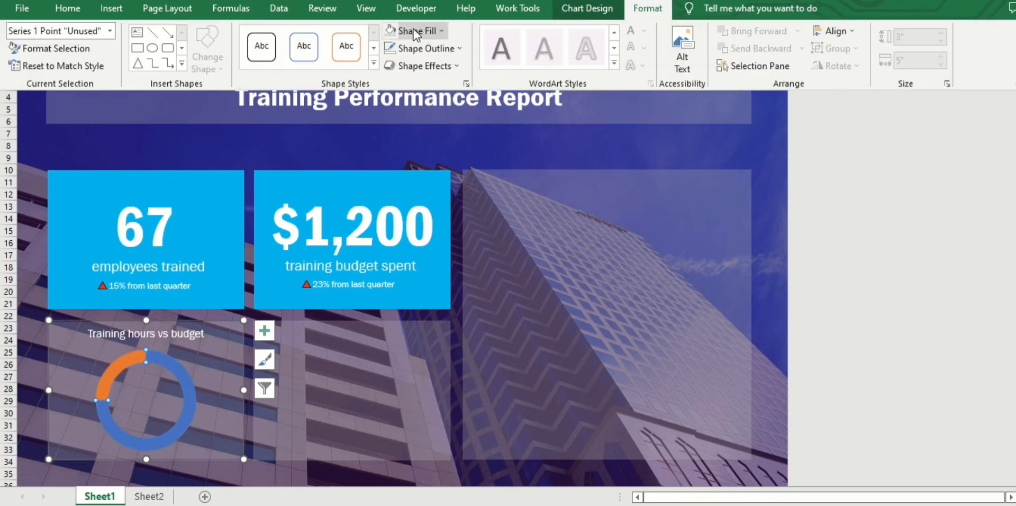
left_click(402, 30)
Fill the Training hours segment with the standard light blue and deselect the chart
left_click(170, 367)
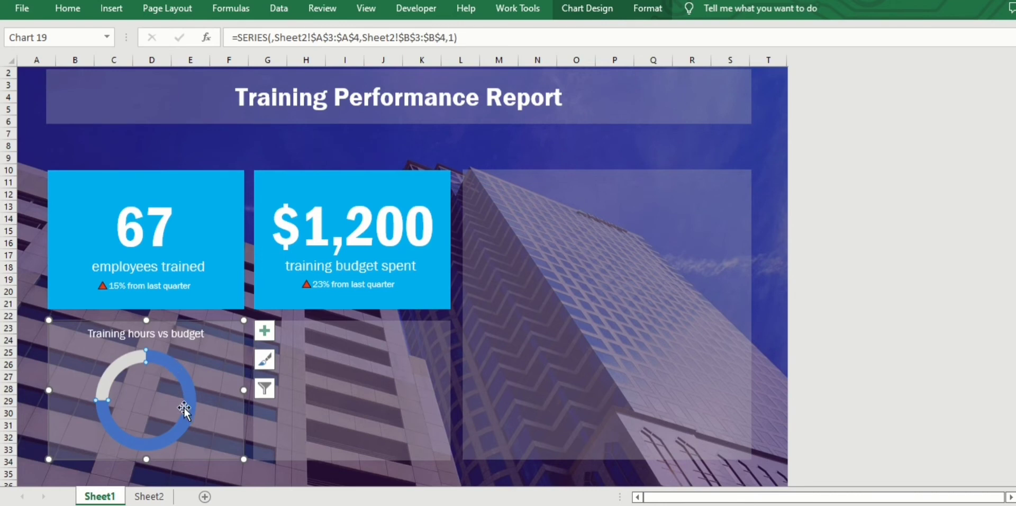
left_click(647, 9)
left_click(416, 30)
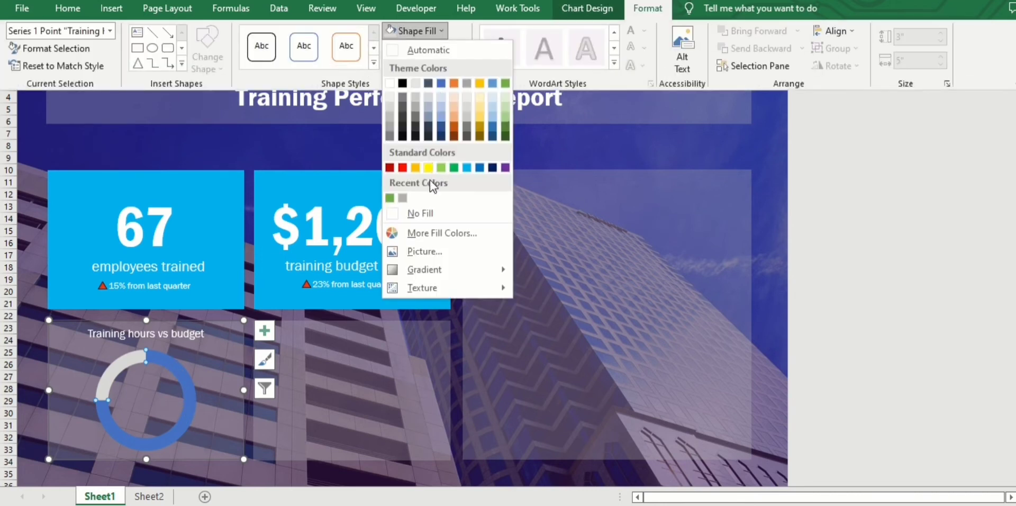
left_click(467, 167)
left_click(58, 339)
left_click(30, 276)
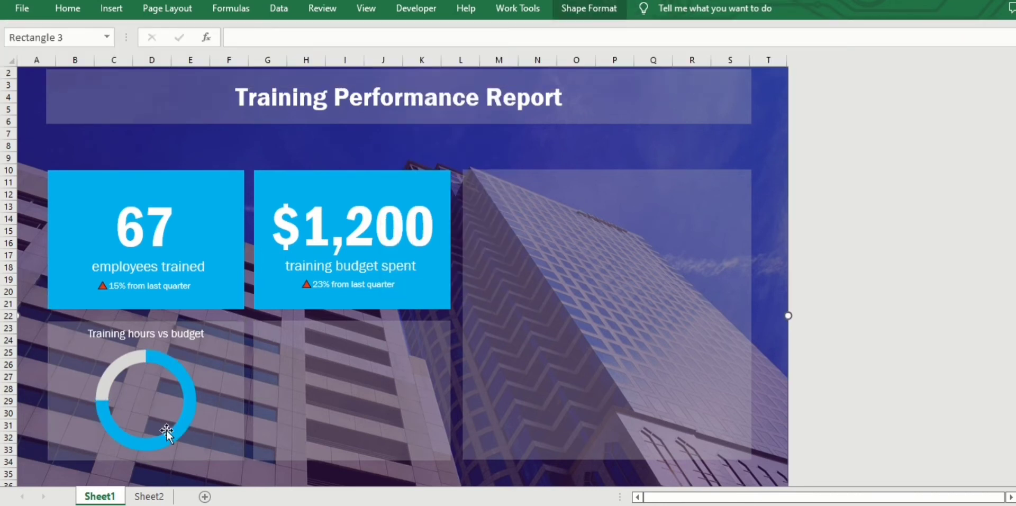
Add data labels to the training hours doughnut chart and keep its legend off
left_click(193, 393)
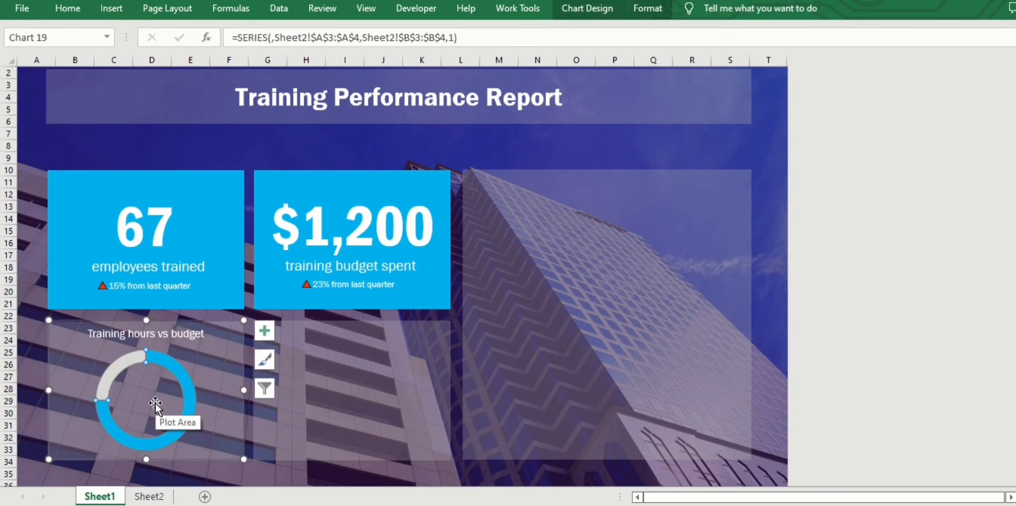
left_click(266, 332)
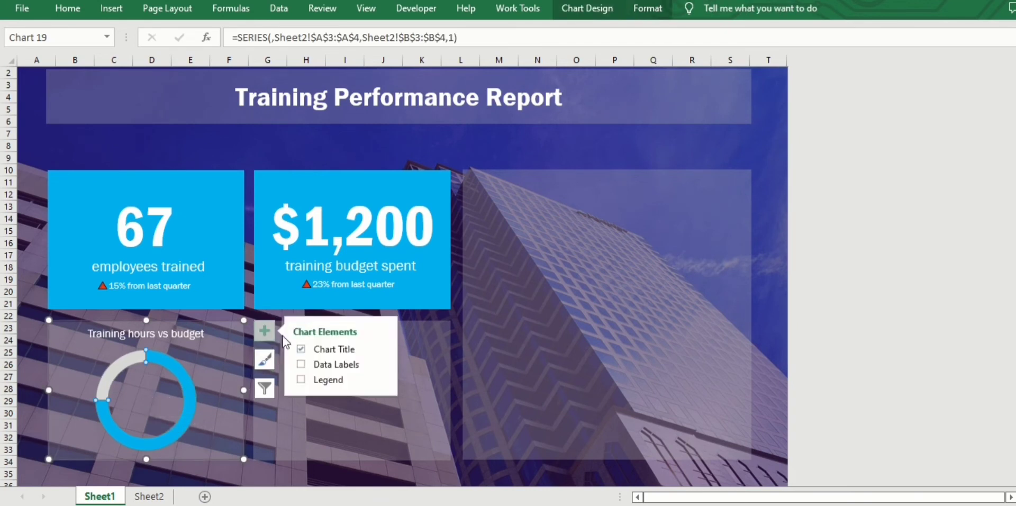
left_click(301, 380)
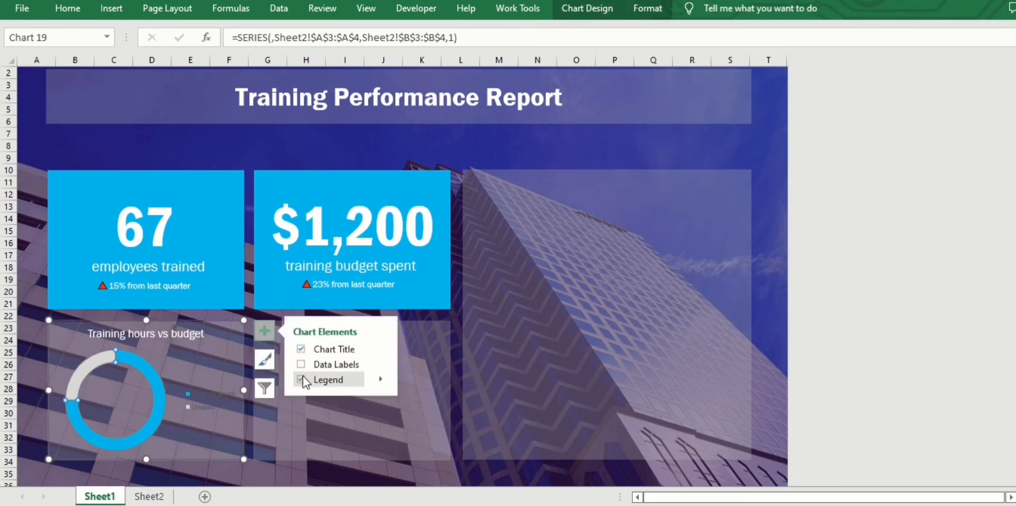
left_click(300, 380)
left_click(305, 364)
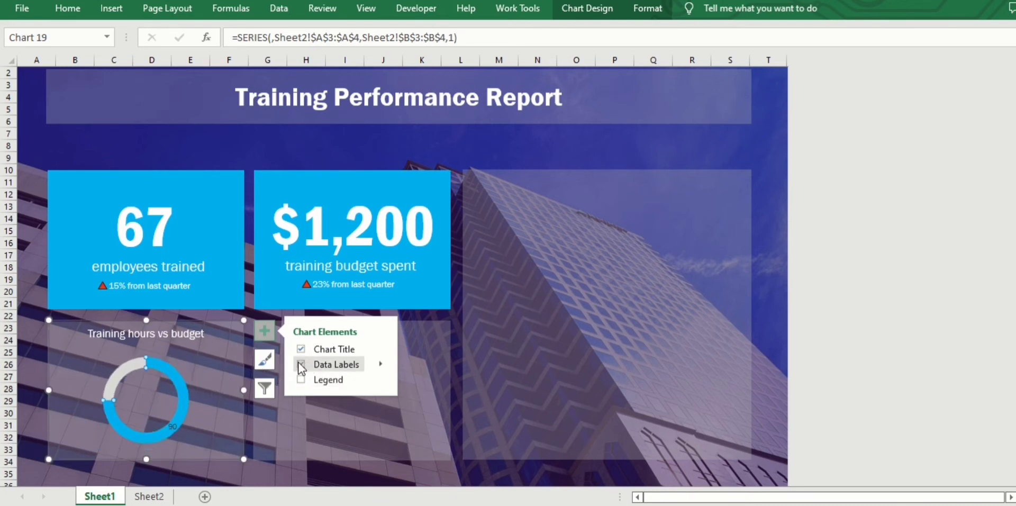
left_click(171, 427)
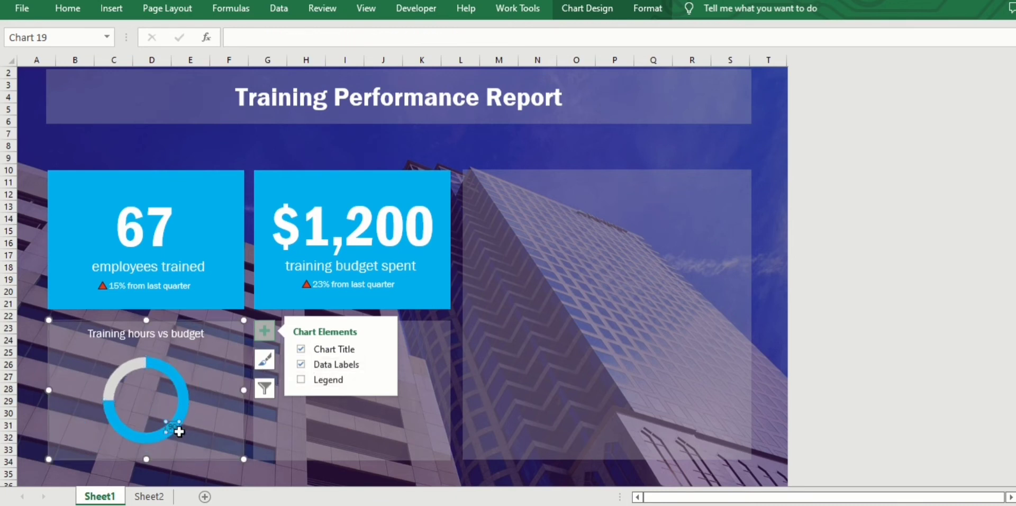
Include the percentage in the doughnut's data labels and delete the label of the Unused segment
left_click(379, 364)
left_click(443, 402)
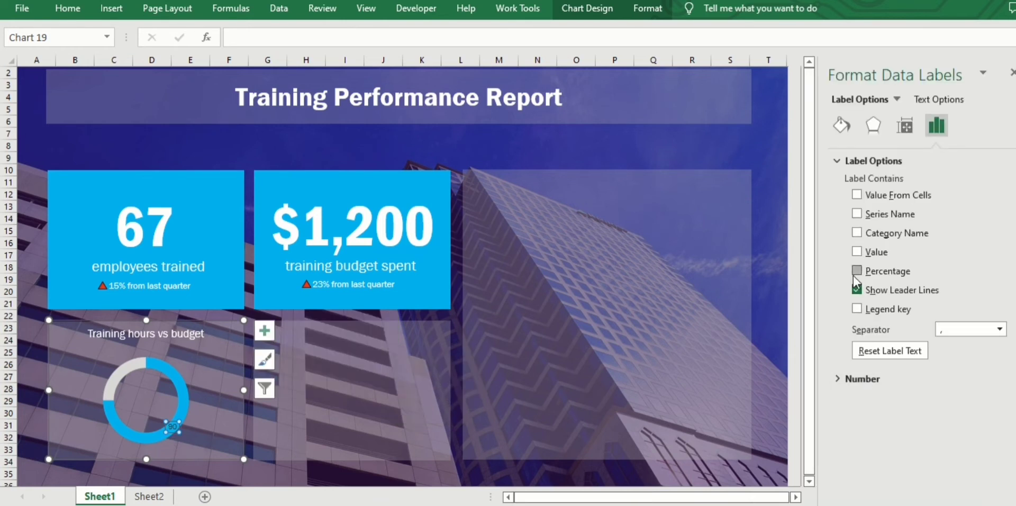
left_click(856, 271)
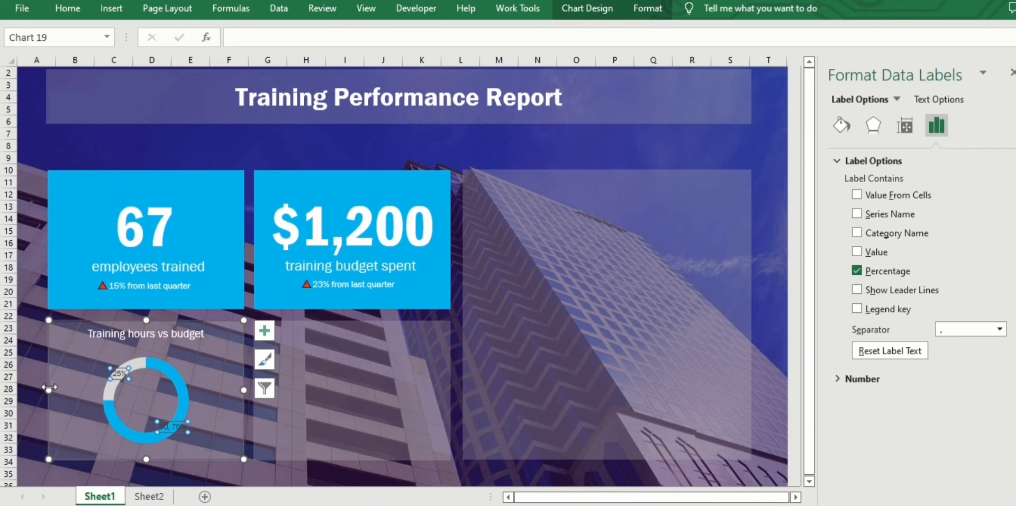
left_click(67, 385)
left_click(117, 377)
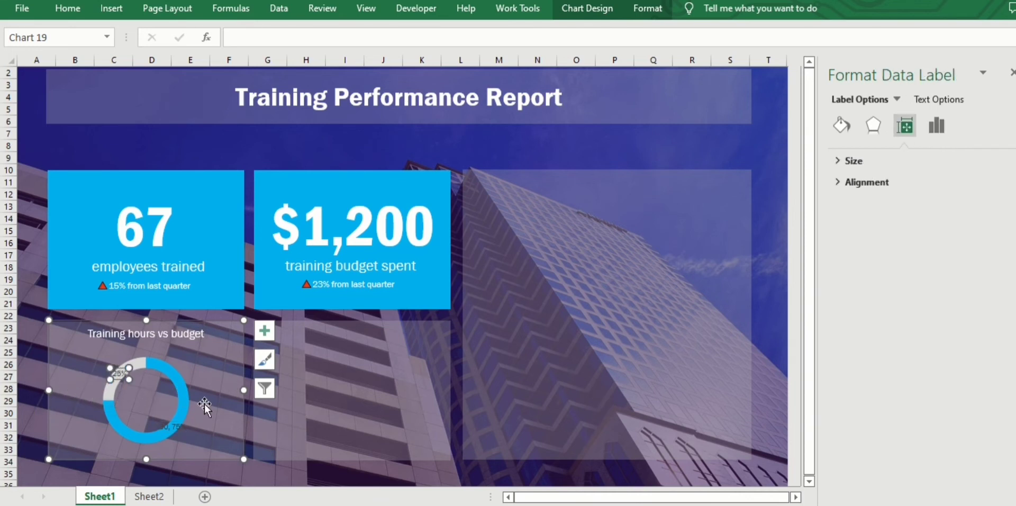
Move the Training hours data label into the centre of the doughnut ring and enlarge its text to 20 pt
left_click(171, 426)
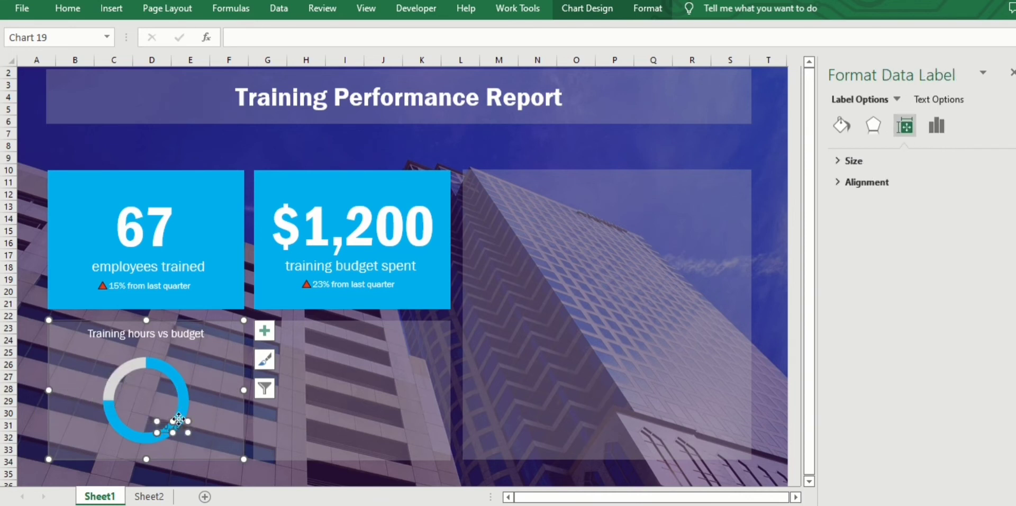
left_click_drag(178, 421, 149, 390)
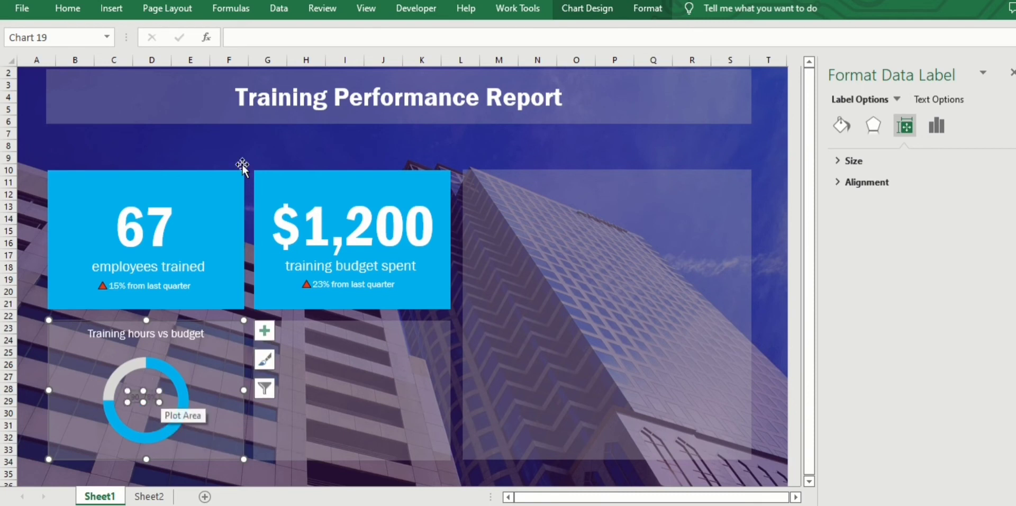
left_click(68, 8)
left_click(217, 37)
left_click(217, 37)
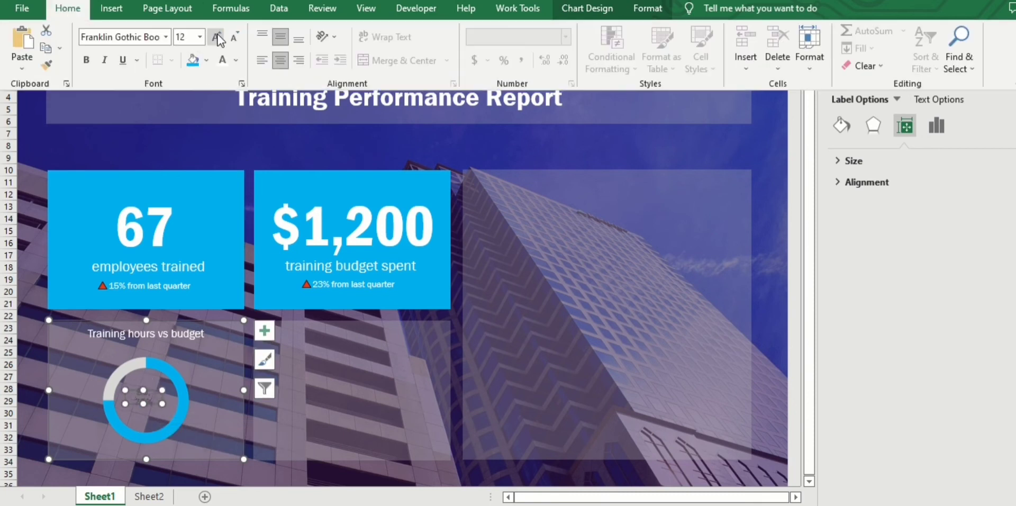
left_click(216, 37)
left_click(217, 37)
left_click(217, 37)
left_click(216, 37)
left_click(216, 38)
left_click(148, 375)
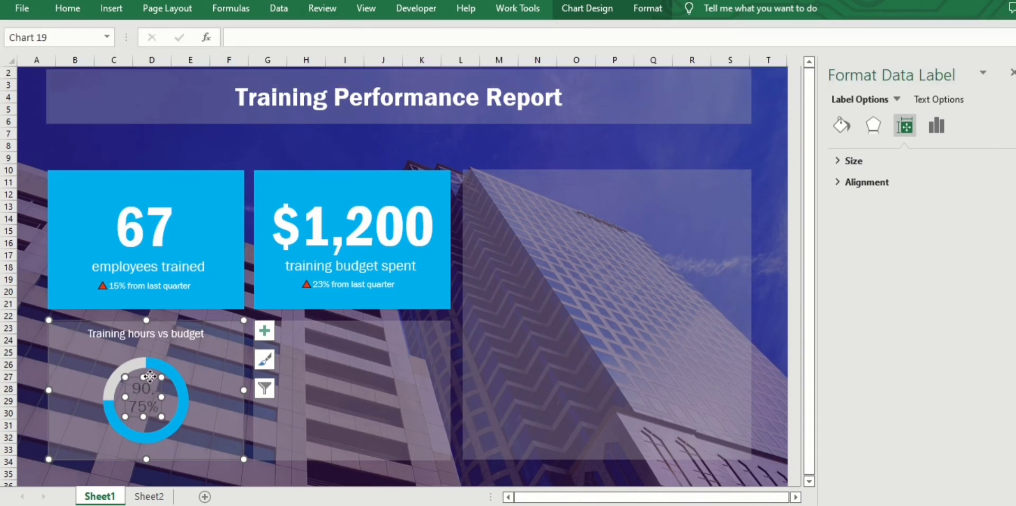
left_click_drag(150, 376, 150, 380)
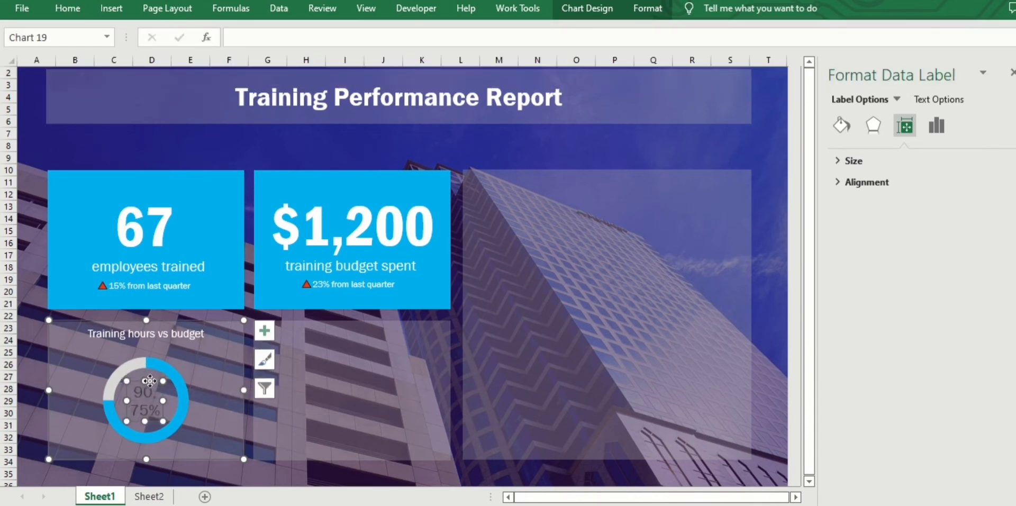
Color the centre label white and remove the value so it contains only the percentage
left_click(67, 7)
left_click(221, 60)
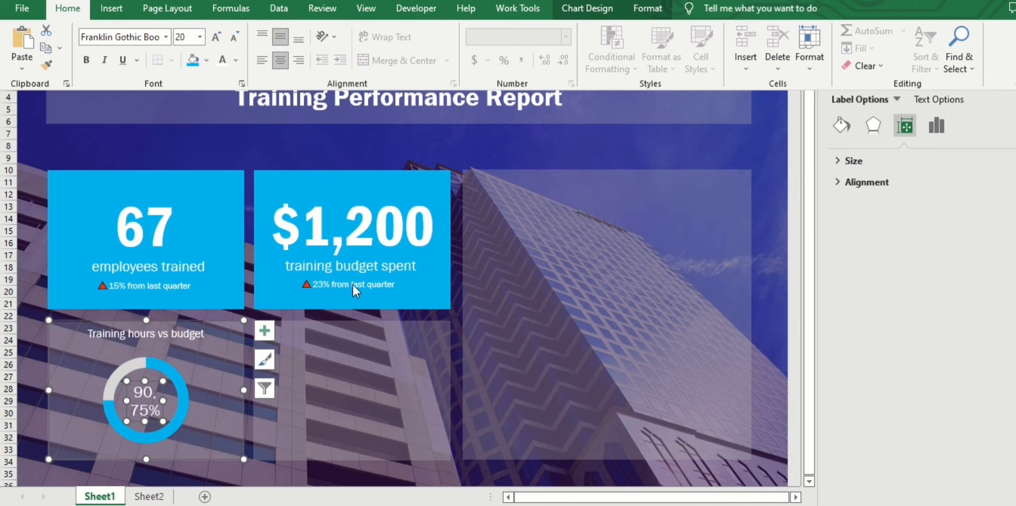
key("ctrl+1")
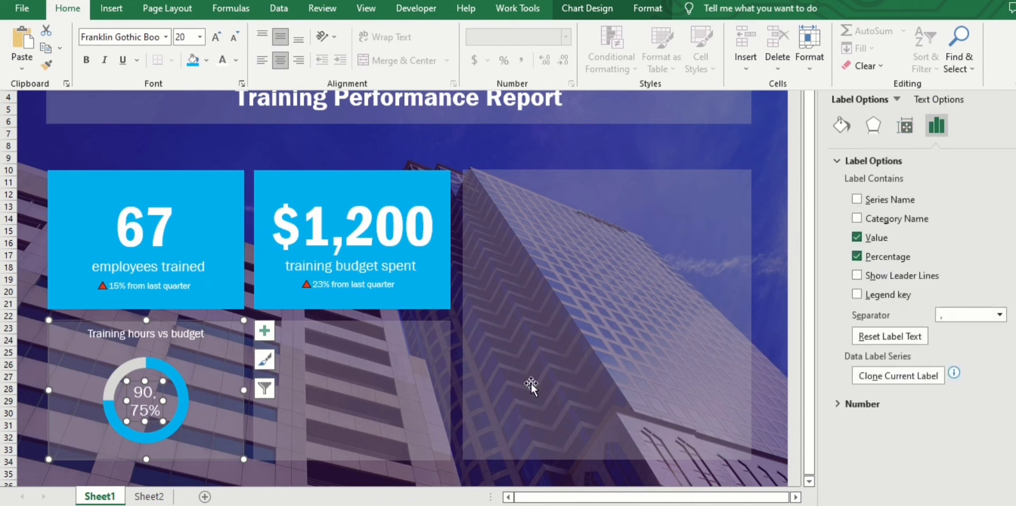
left_click(857, 238)
left_click(173, 410)
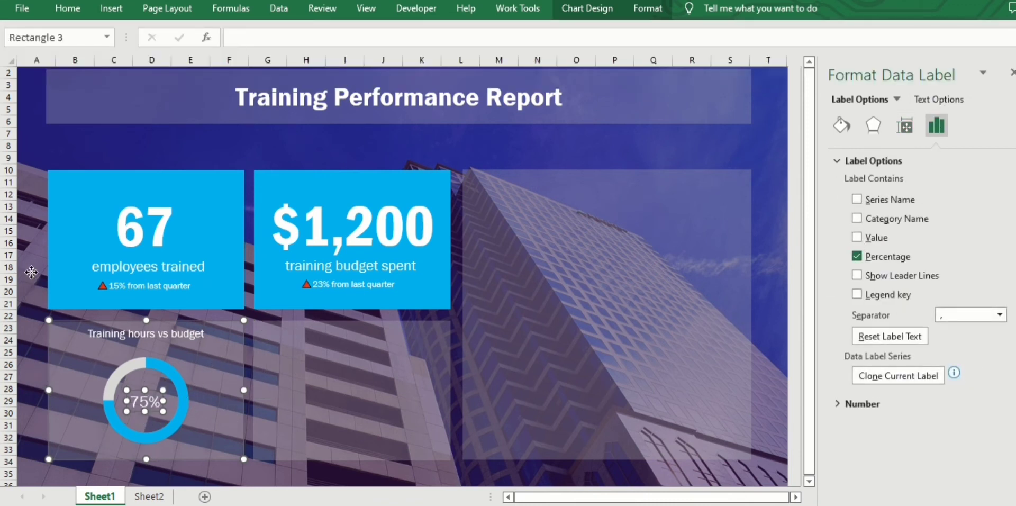
Make the percentage label bold, enlarge it by two size steps and centre it in the doughnut ring
left_click(159, 395)
left_click(152, 391)
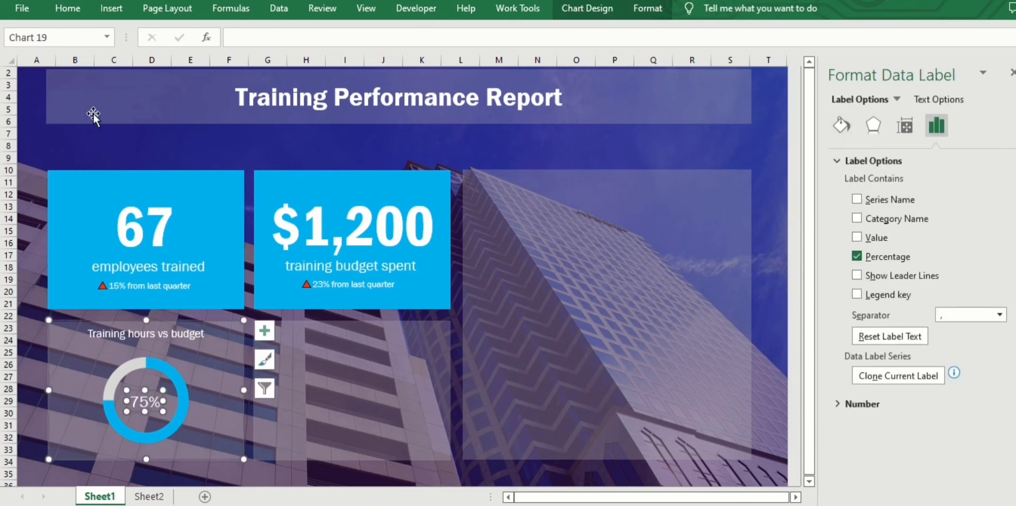
left_click(68, 8)
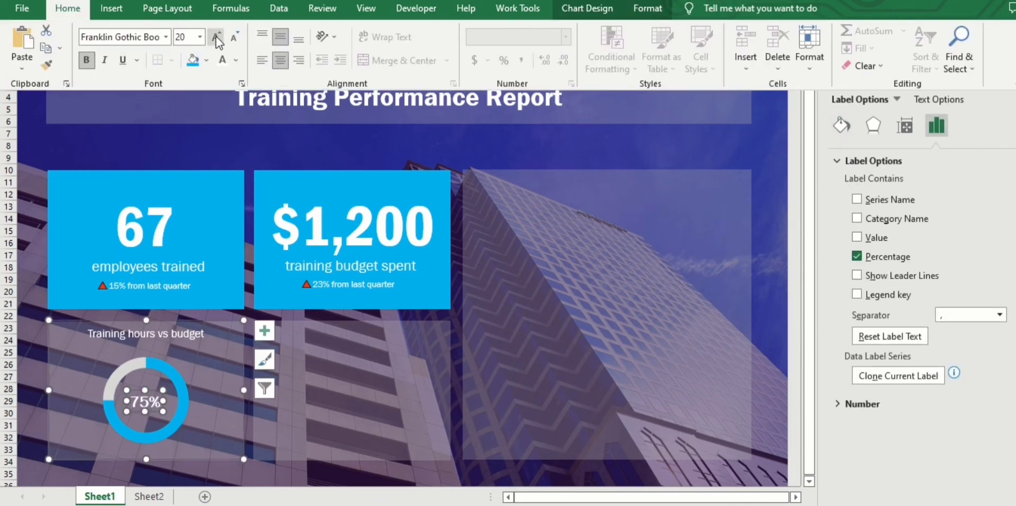
left_click(216, 37)
left_click(216, 36)
mouse_move(159, 401)
left_mouse_down()
mouse_move(182, 400)
mouse_move(151, 378)
left_mouse_up()
left_click(319, 403)
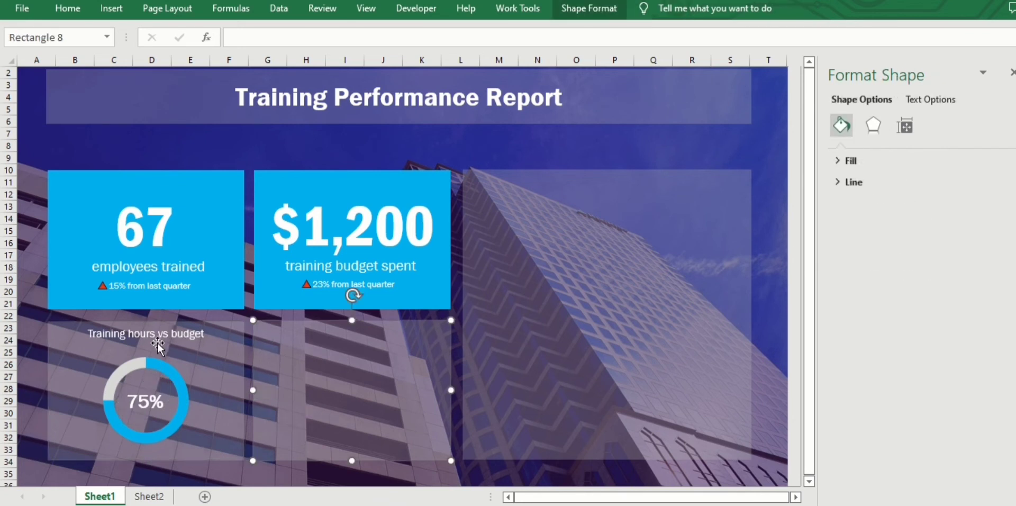
Duplicate the training hours doughnut chart and place the copy on the panel below the training budget spent card
left_click(153, 333)
left_click(175, 377)
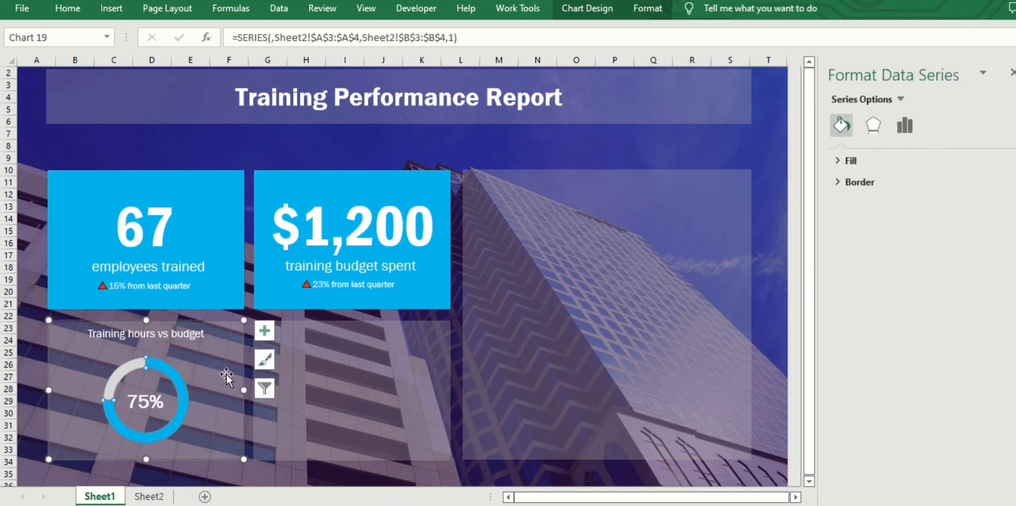
left_click(242, 378)
key("ctrl+d")
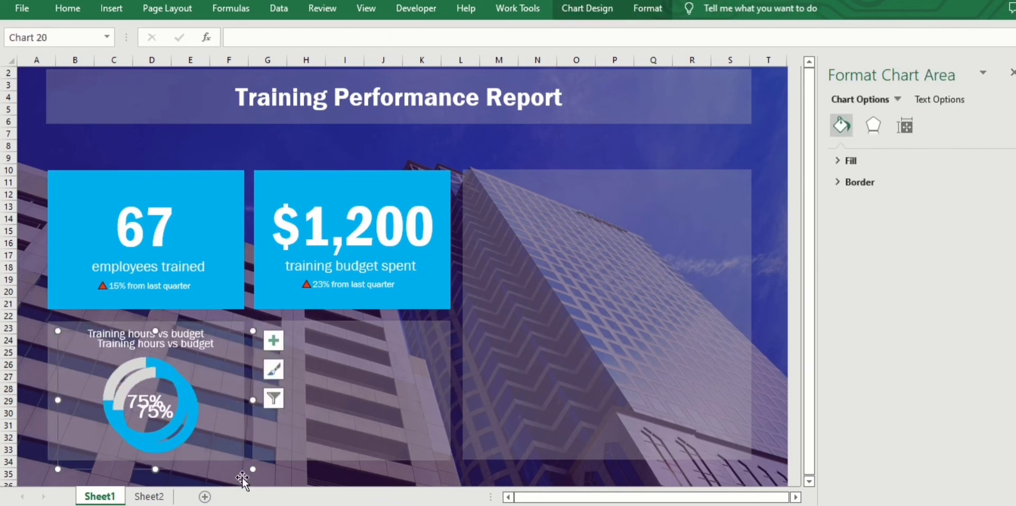
left_click_drag(175, 470, 370, 460)
On Sheet2, move the training spend Target down to row 9, copy the Unused row into row 8 and check its formula
left_click(149, 496)
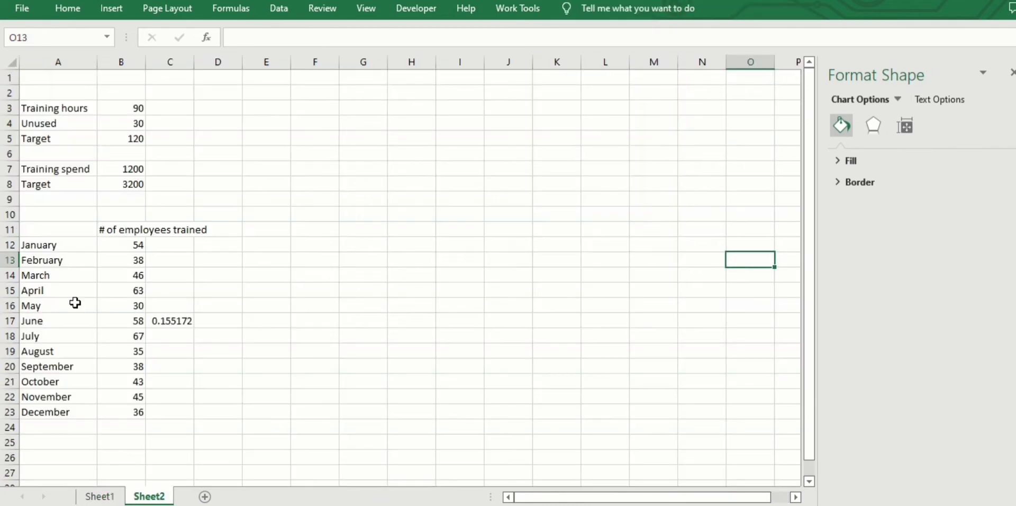
mouse_move(50, 184)
left_mouse_down()
mouse_move(113, 180)
mouse_move(43, 200)
left_mouse_up()
left_click_drag(53, 125, 126, 124)
key("ctrl+c")
left_click(53, 184)
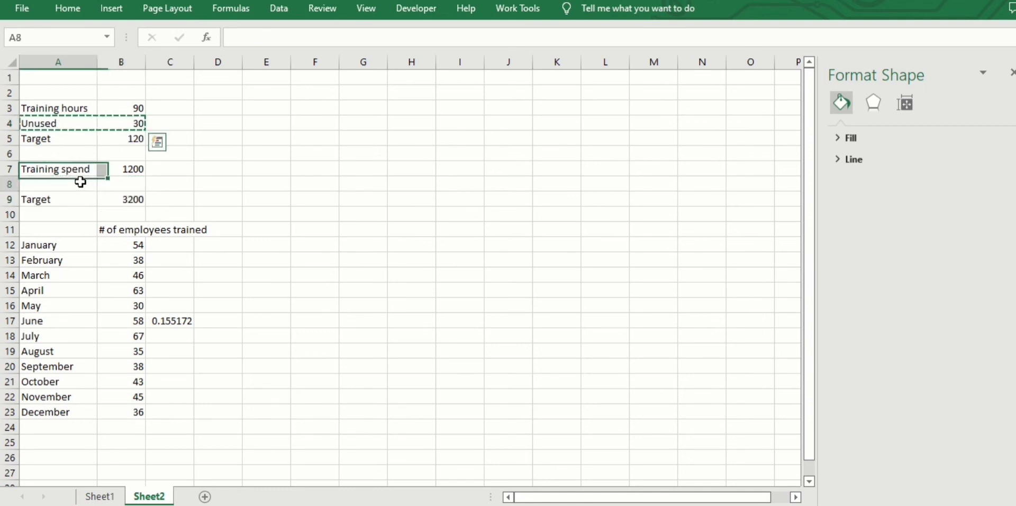
key("ctrl+v")
left_click(130, 201)
left_click(129, 185)
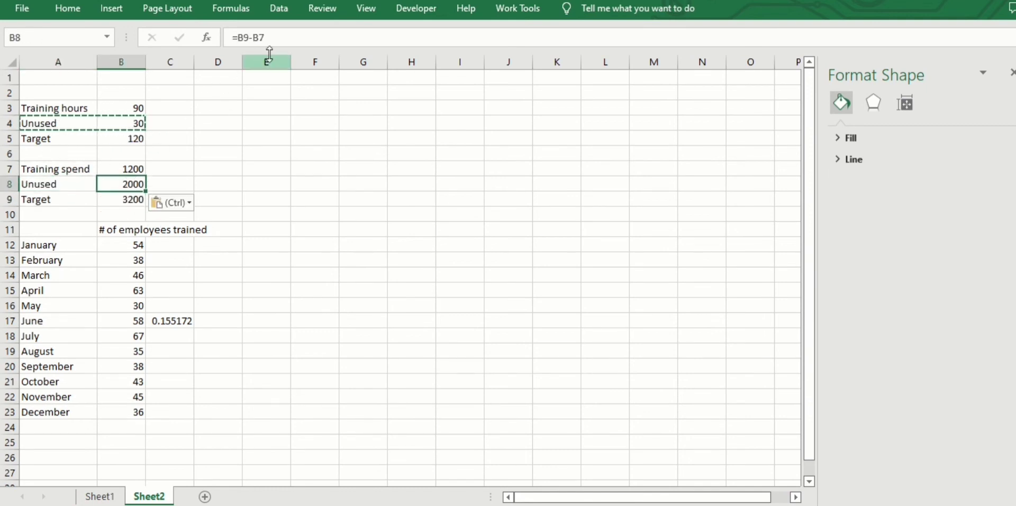
double_click(130, 185)
left_click(212, 200)
Back on Sheet1, nudge the duplicated doughnut chart into alignment with the panel below the training budget spent card
left_click(101, 497)
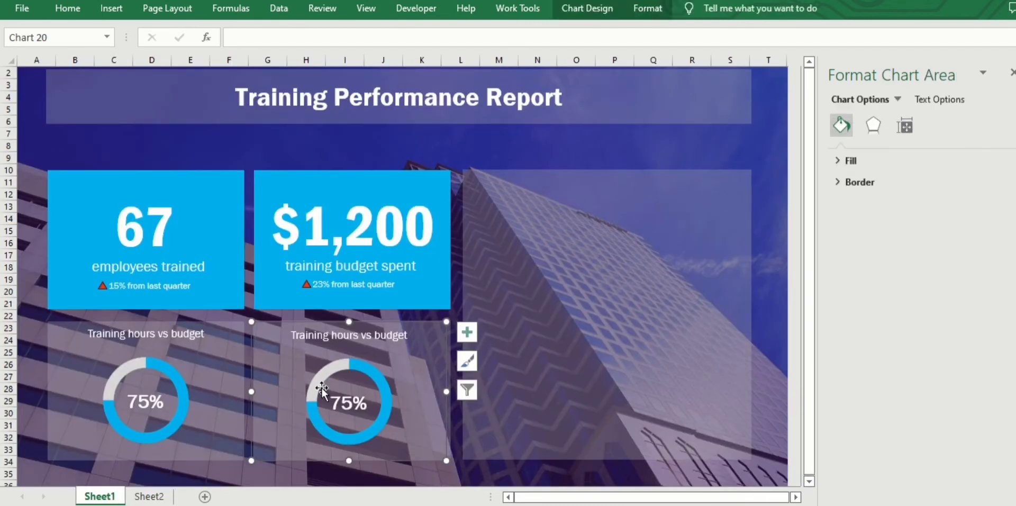
left_click(334, 369)
left_click(442, 356)
left_click_drag(442, 356, 445, 356)
Change the duplicated chart's data range to the Training spend and Unused rows, A7:B8 on Sheet2
left_click(586, 9)
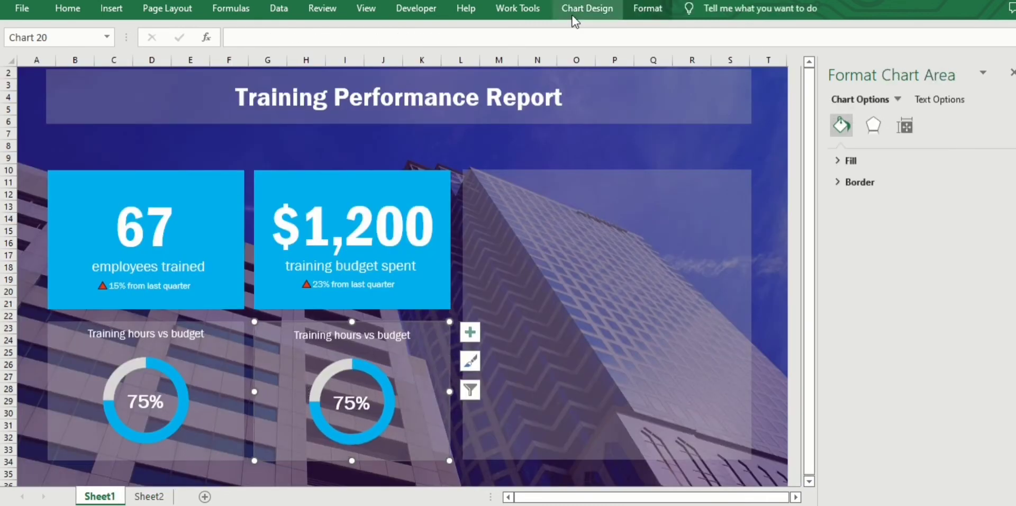
left_click(704, 40)
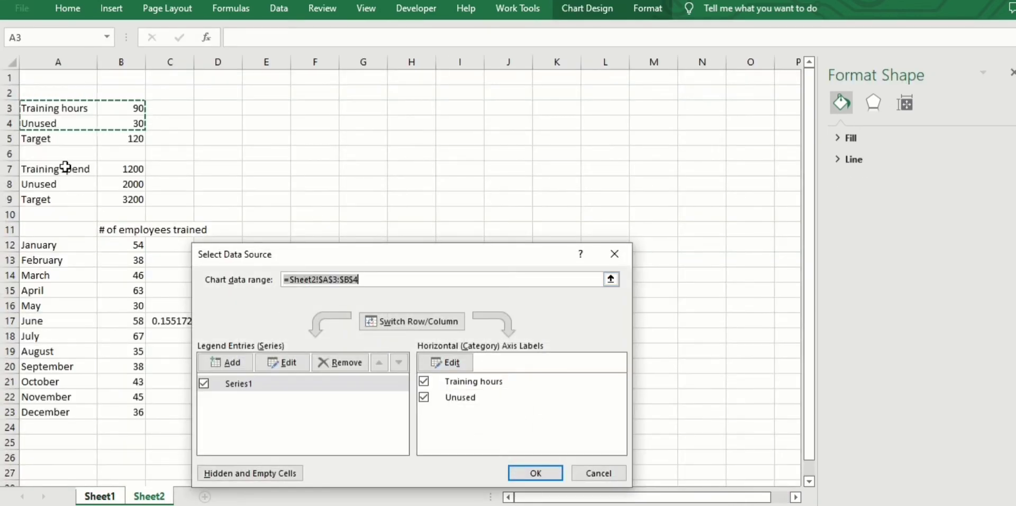
left_click_drag(65, 167, 130, 183)
left_click(531, 472)
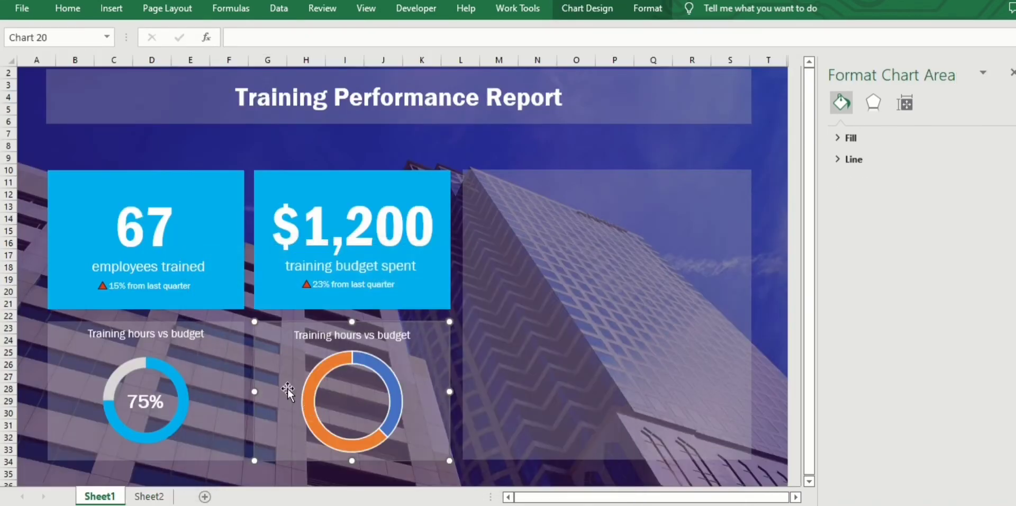
Change the title of the duplicated chart to "Training spend vs budget"
left_click(333, 336)
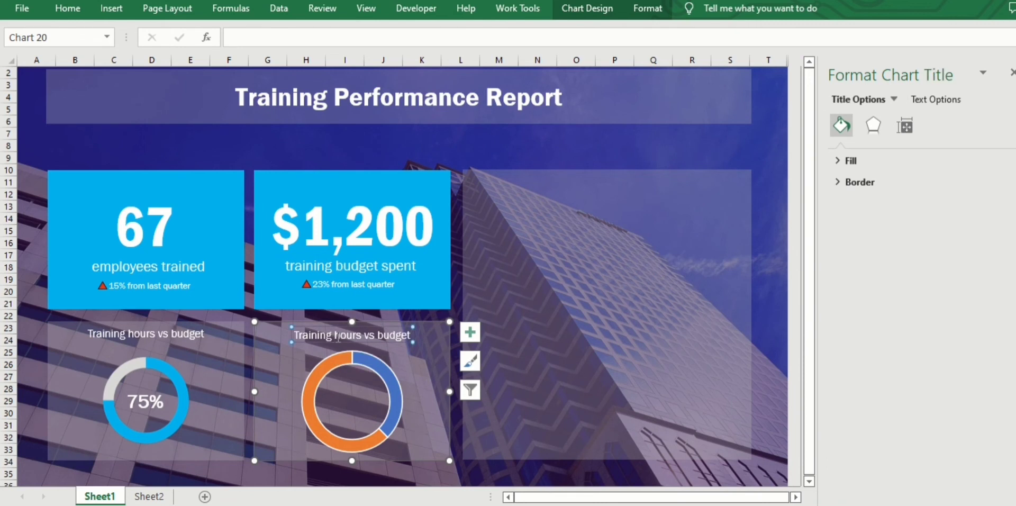
left_click_drag(334, 336, 372, 335)
type("sped")
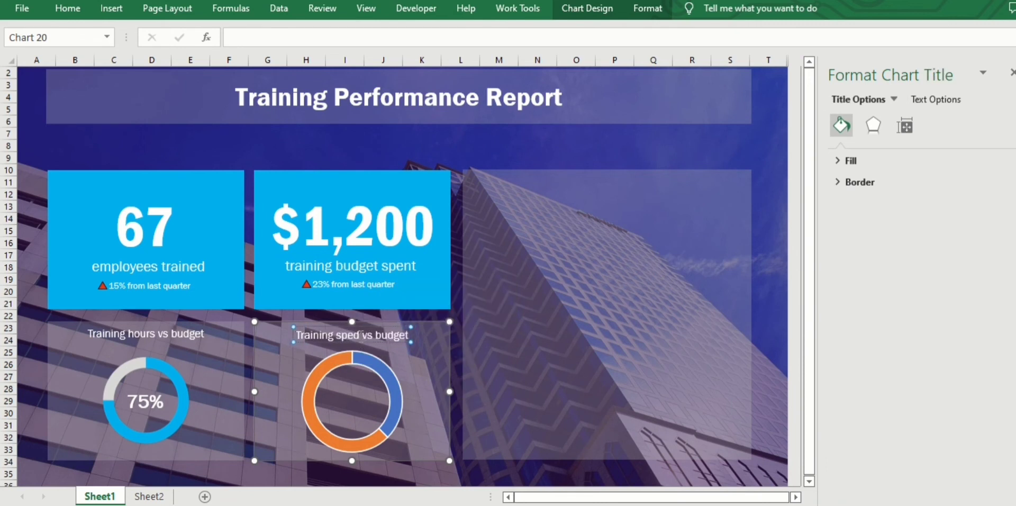
key("BackSpace")
type("nd")
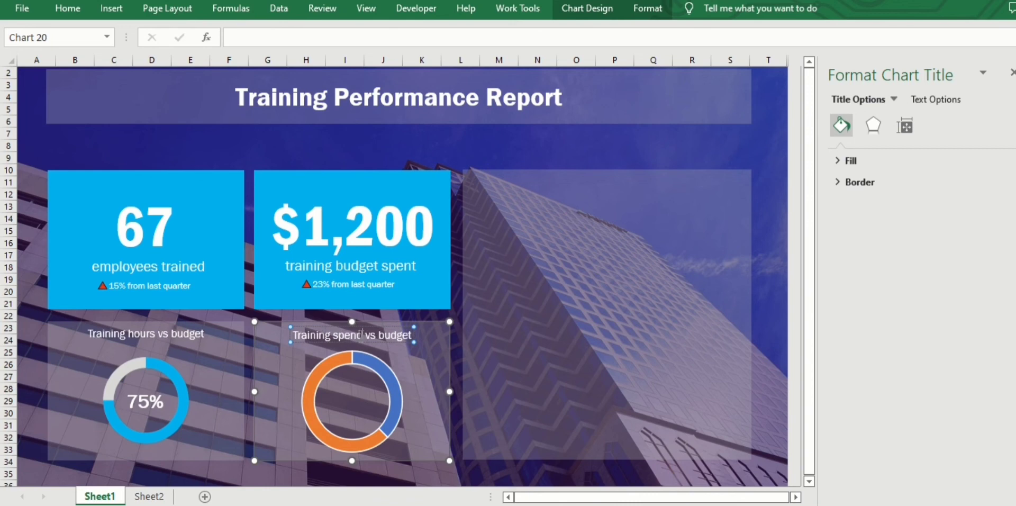
Save the formatted training hours doughnut chart as a chart template in the Charts templates folder
left_click(180, 372)
right_click(222, 366)
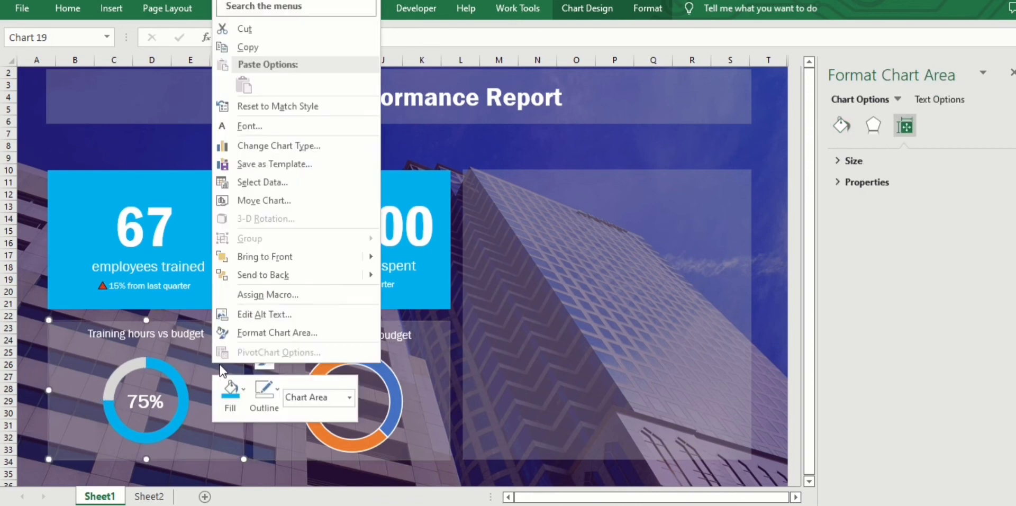
left_click(289, 180)
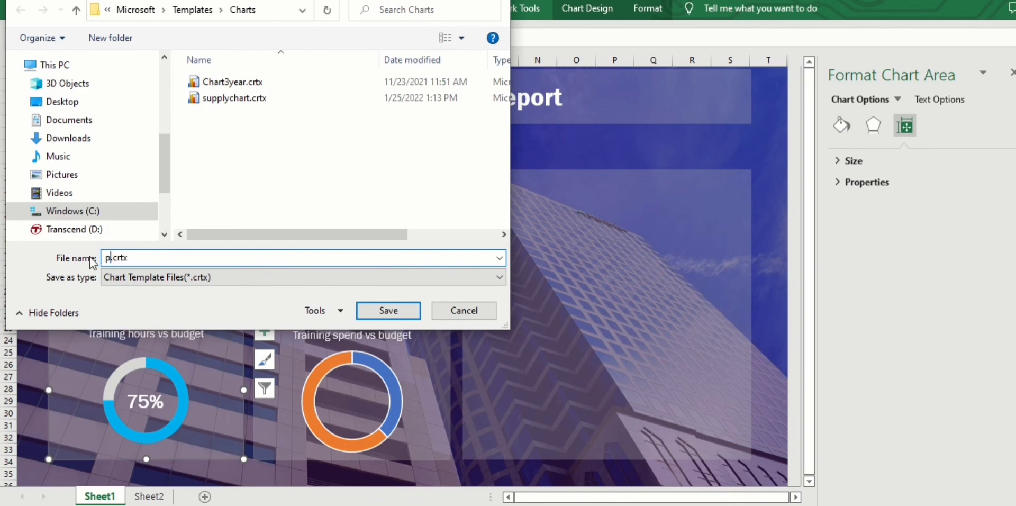
type("gn")
key("Return")
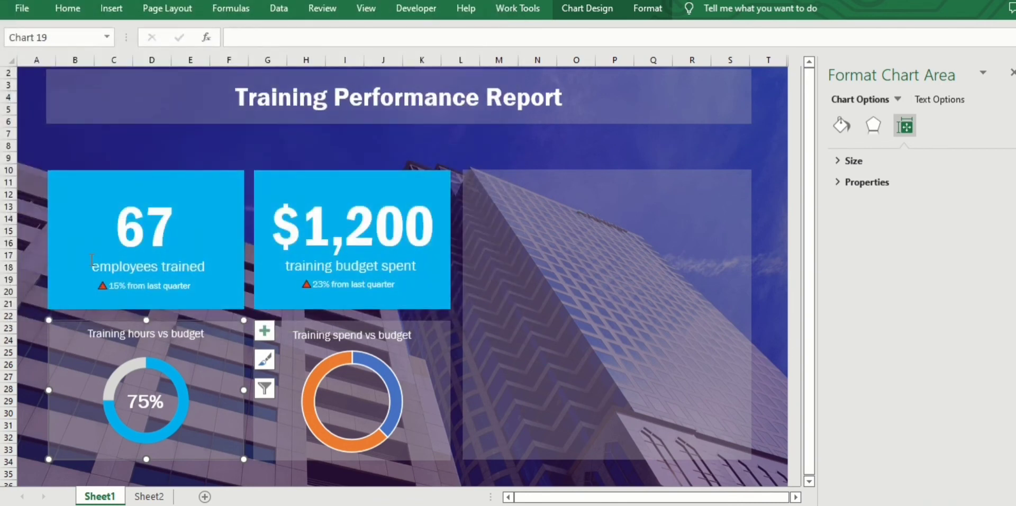
Change the training spend vs budget chart's type to the saved piedesign template
left_click(366, 339)
left_click(587, 8)
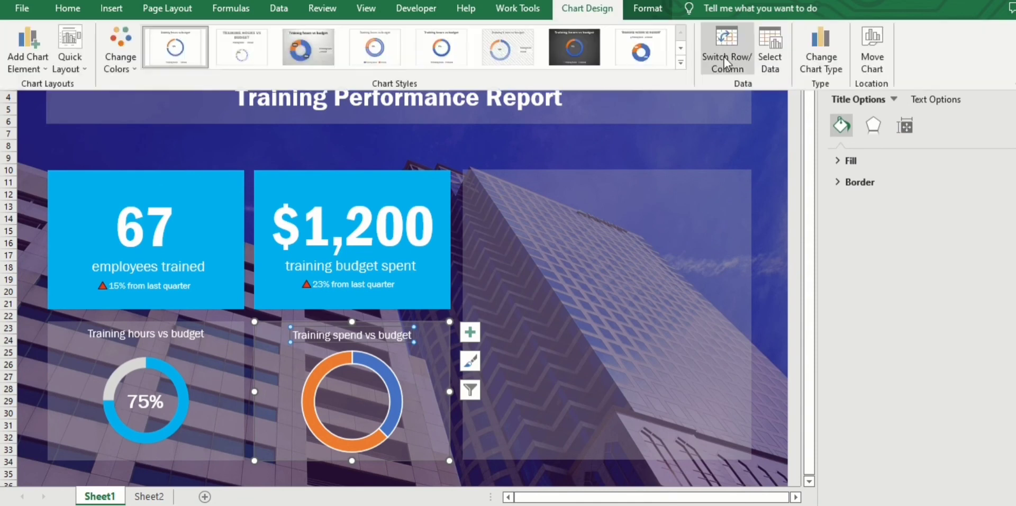
left_click(820, 58)
left_click(337, 99)
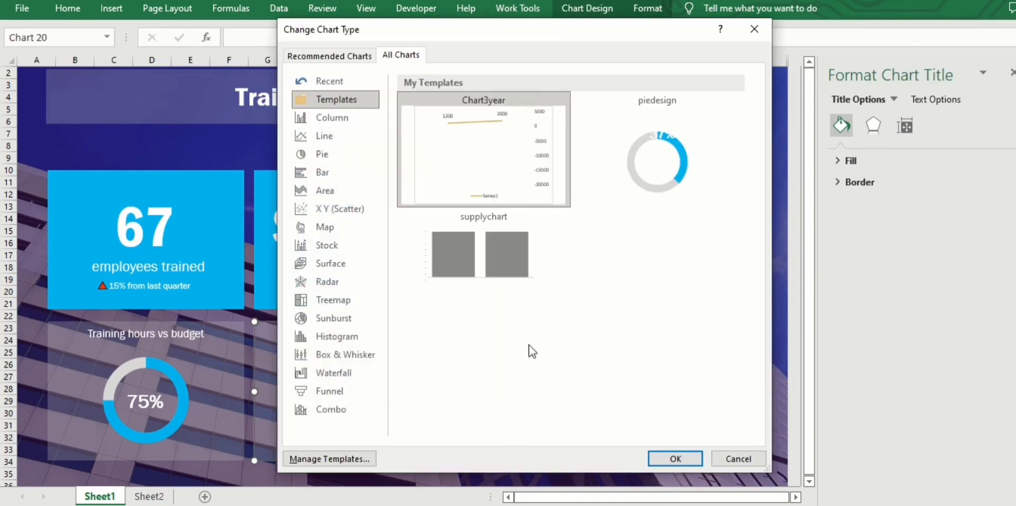
left_click(655, 157)
left_click(675, 458)
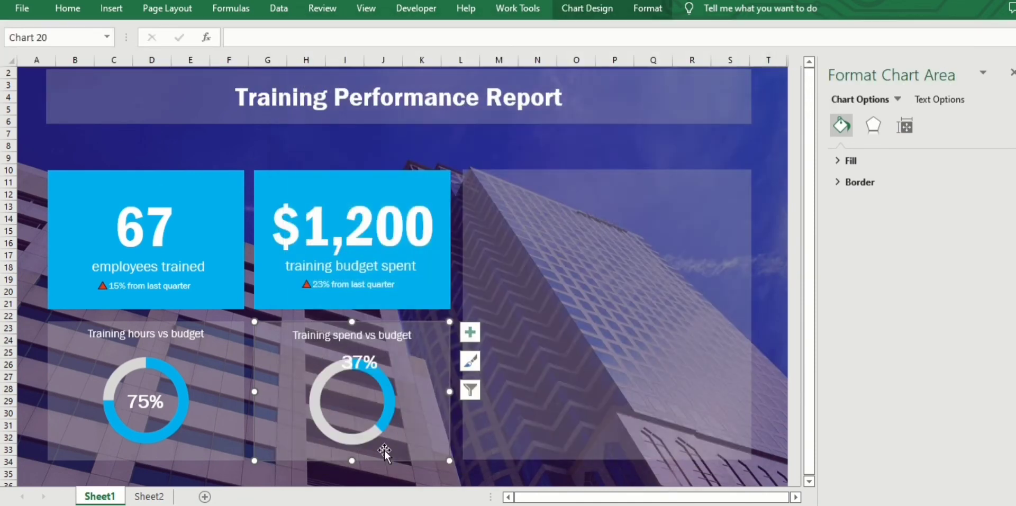
Move the percentage label of the training spend doughnut into the centre of its ring
left_click(363, 365)
left_click(381, 360)
left_click_drag(381, 360, 377, 395)
left_click(518, 153)
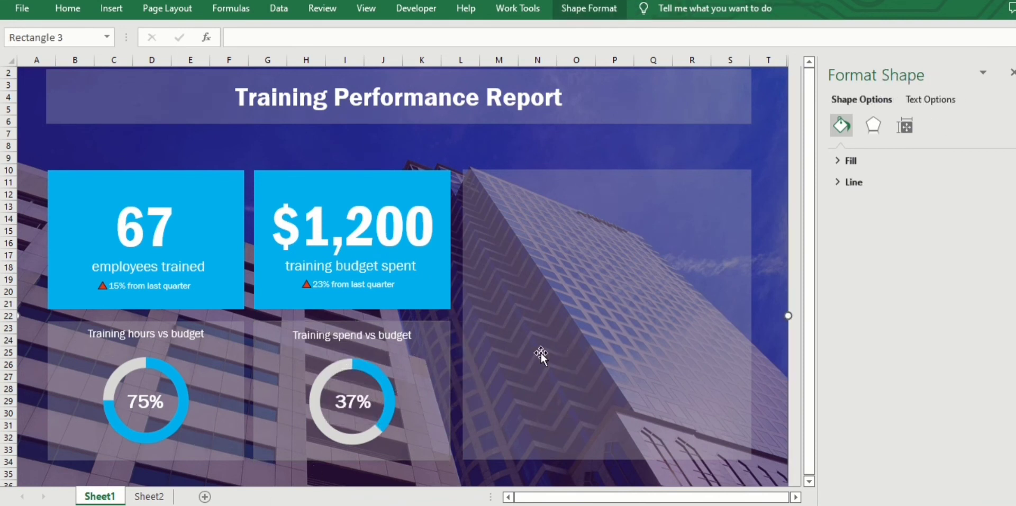
Reduce the training hours doughnut's hole size to match the training spend doughnut's ring thickness
left_click(348, 365)
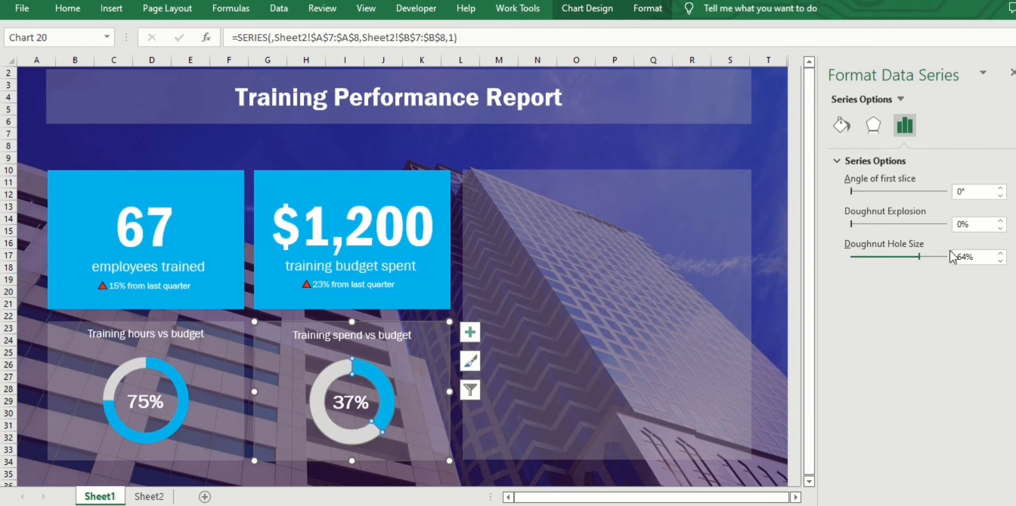
left_click(175, 380)
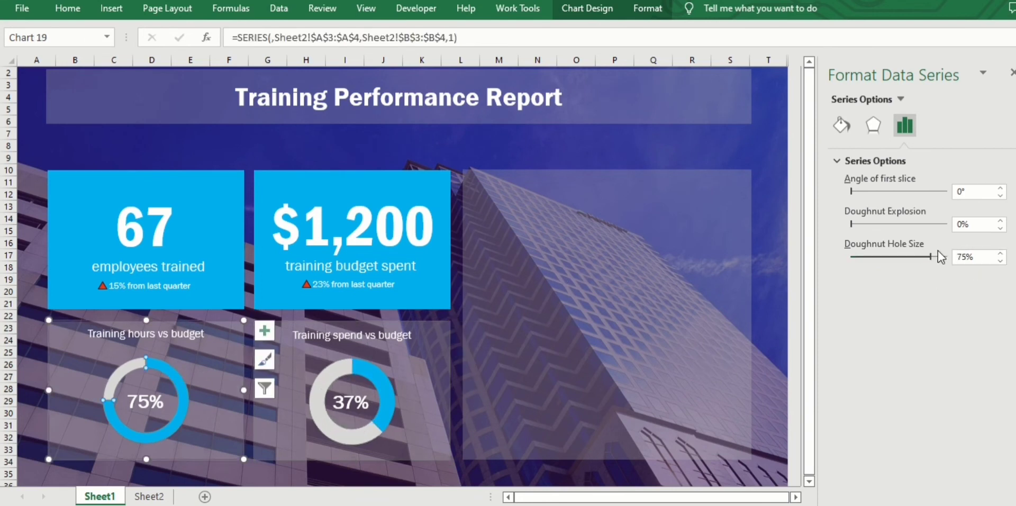
left_click_drag(939, 254, 920, 255)
left_click(562, 156)
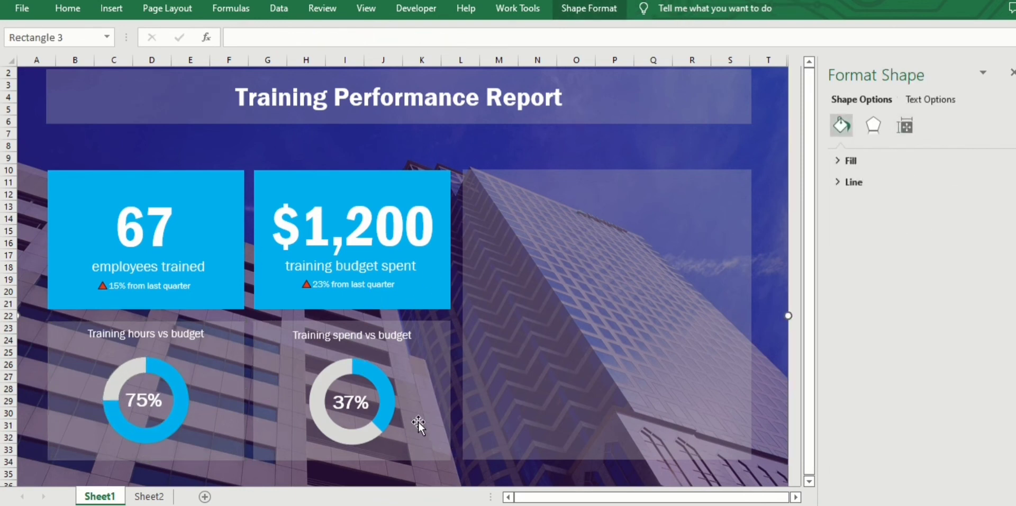
Insert a 2-D line chart with markers from the monthly employees trained data, A11:B23 on Sheet2
left_click(517, 309)
left_click(150, 497)
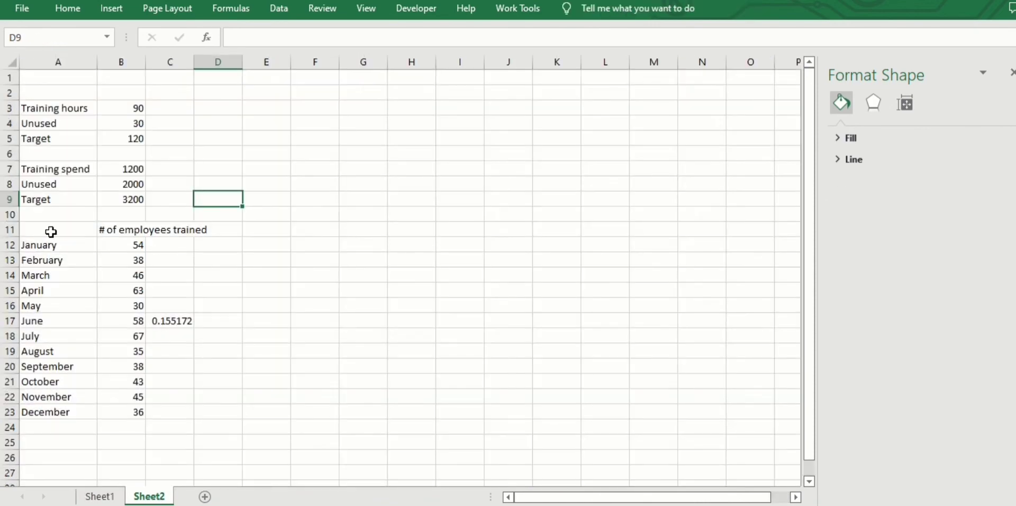
left_click_drag(50, 232, 139, 412)
left_click(123, 10)
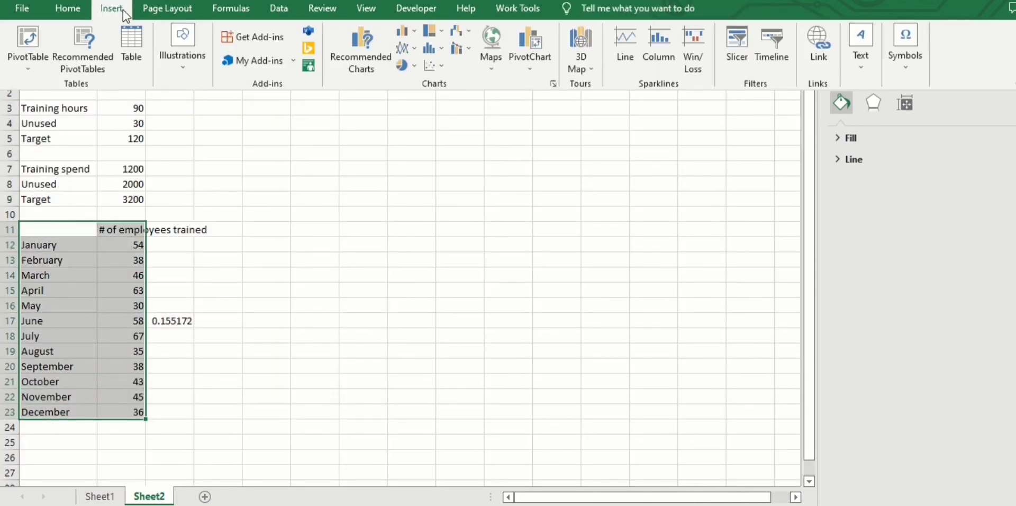
left_click(172, 325)
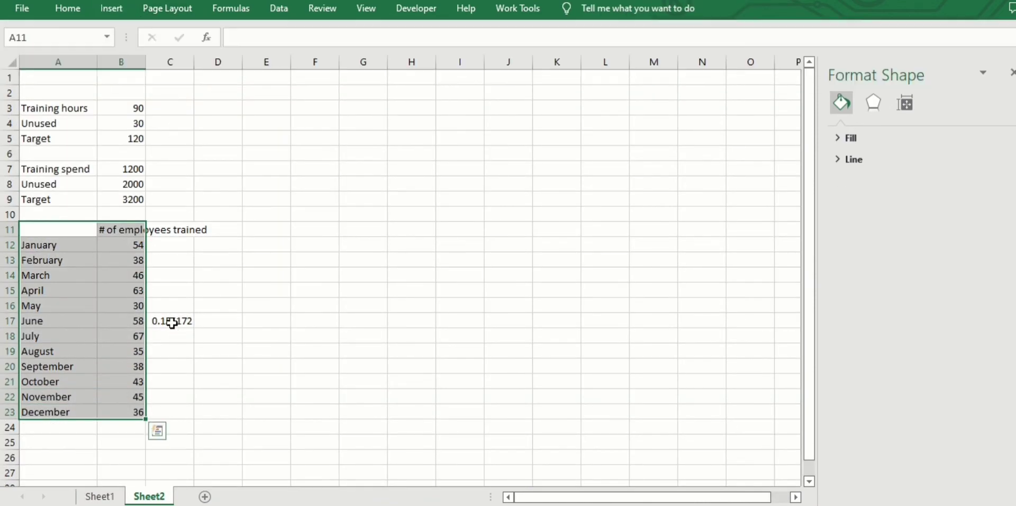
left_click(68, 8)
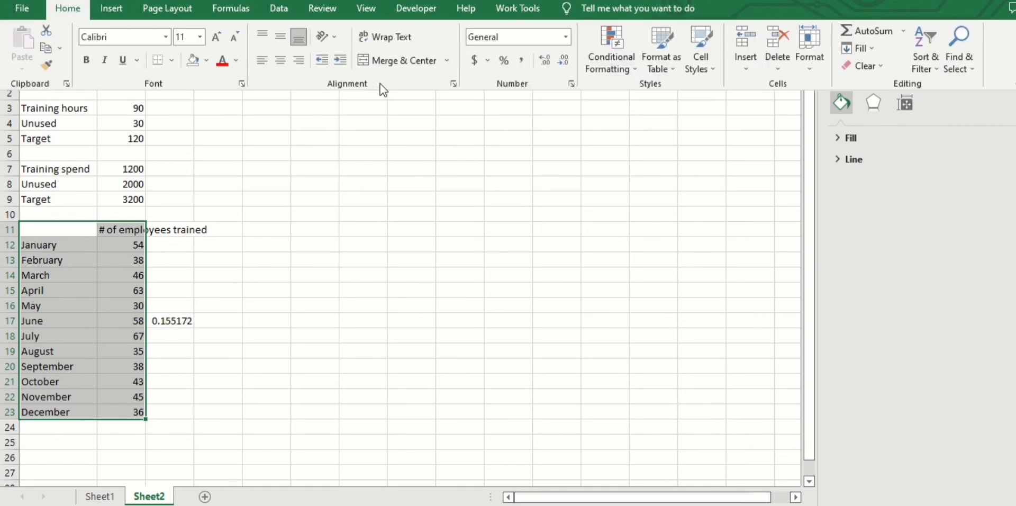
left_click(111, 8)
left_click(407, 47)
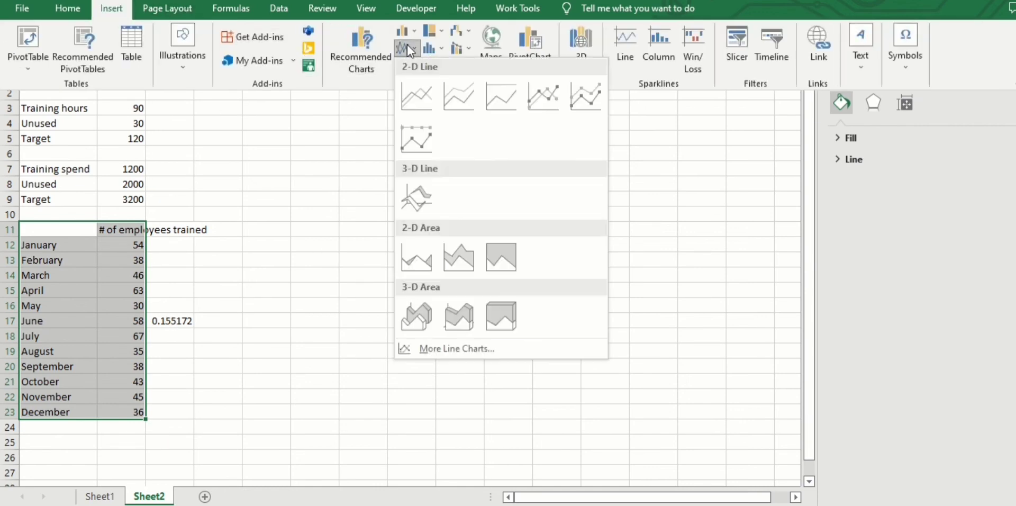
left_click(541, 98)
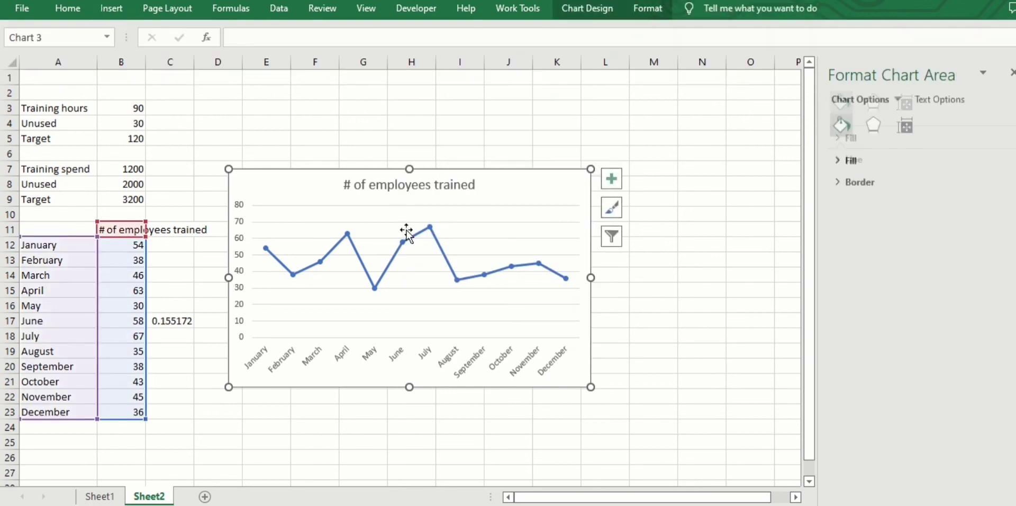
Cut the employees trained line chart from Sheet2 and place it on Sheet1 over the empty translucent panel beside the KPI cards
key("ctrl+x")
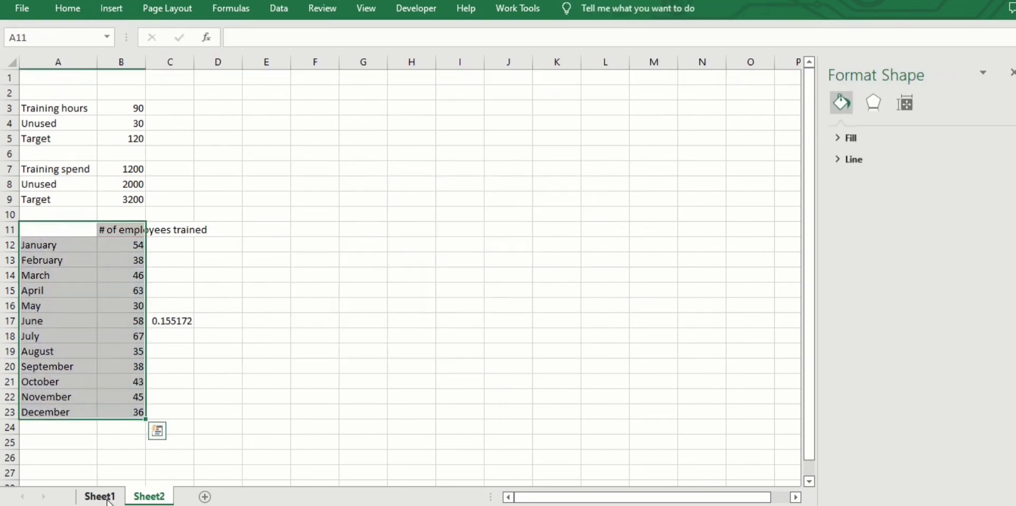
left_click(100, 496)
key("ctrl+v")
left_click(532, 153)
left_click(532, 185)
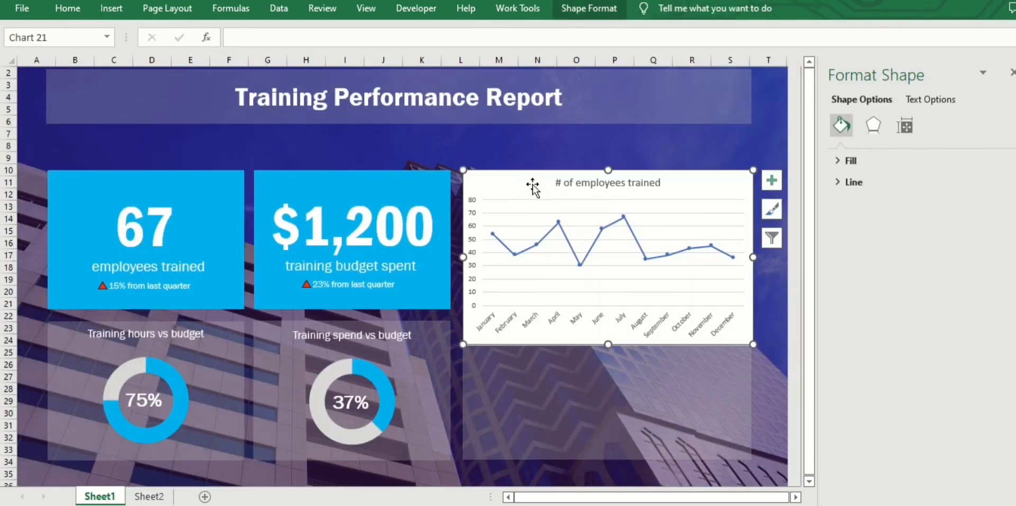
Remove the outline and background fill from the employees trained chart
left_click(640, 14)
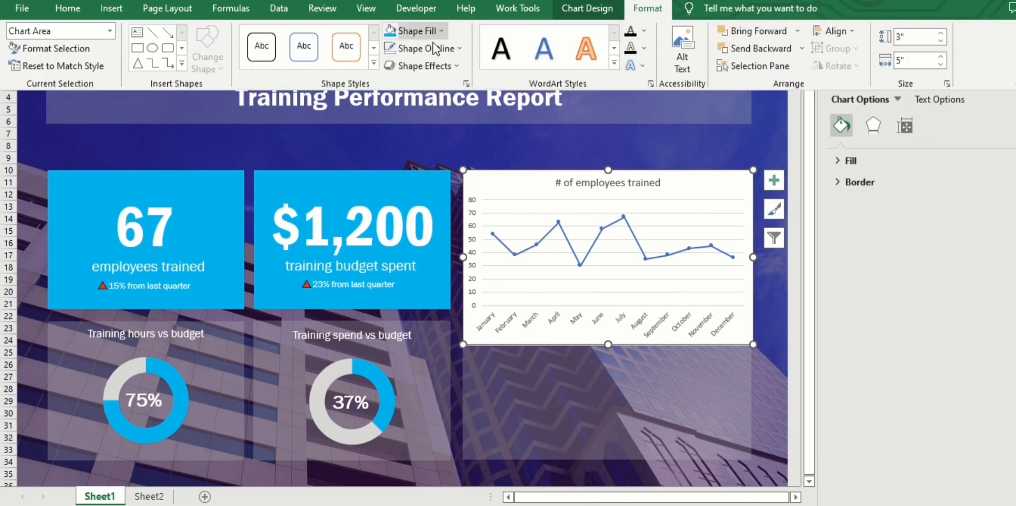
left_click(419, 48)
left_click(398, 106)
left_click(417, 31)
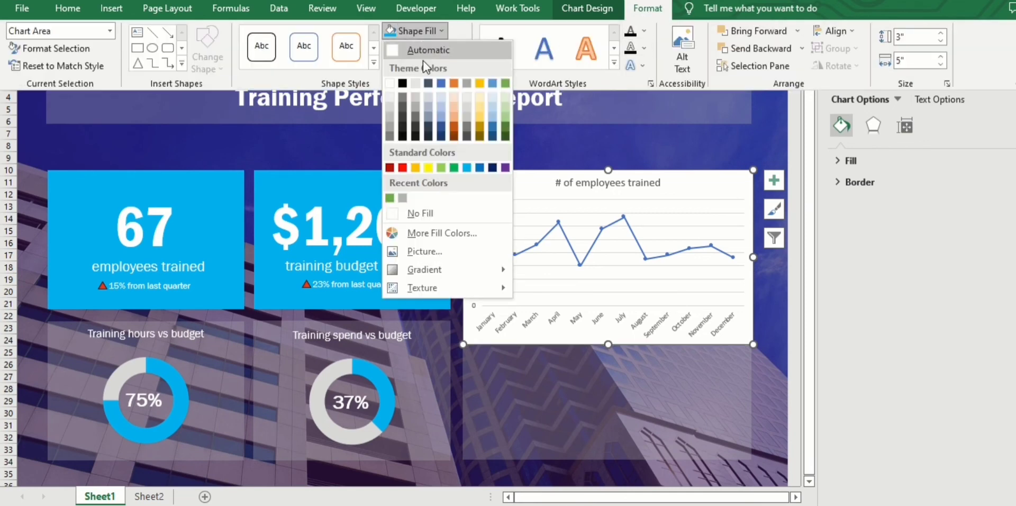
left_click(424, 194)
left_click(547, 182)
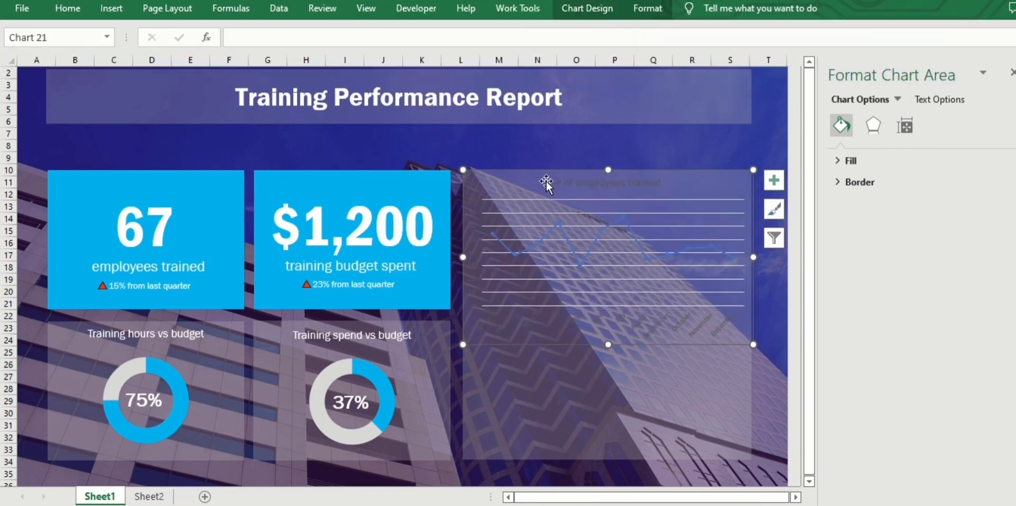
Set the employees trained chart's text to white Franklin Gothic Book
left_click(68, 8)
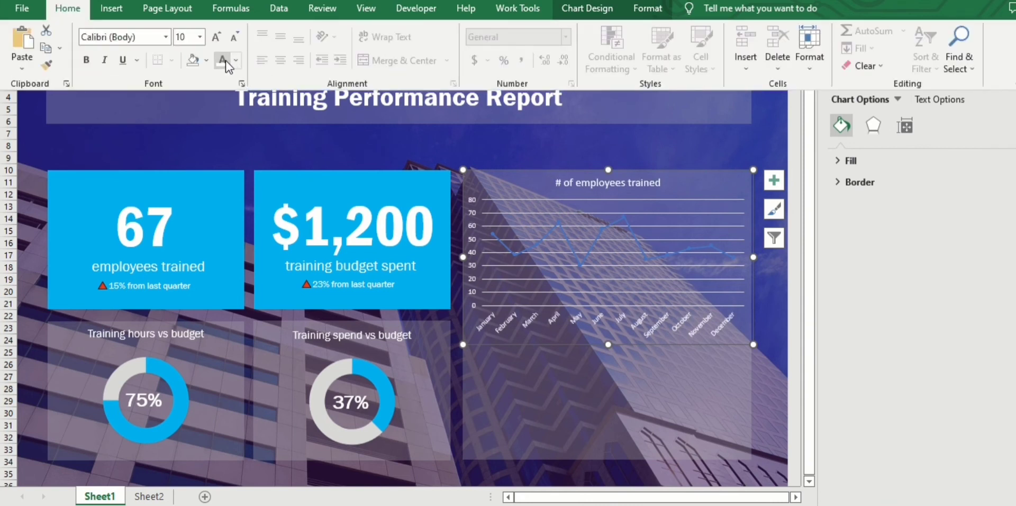
left_click(143, 39)
left_click(166, 38)
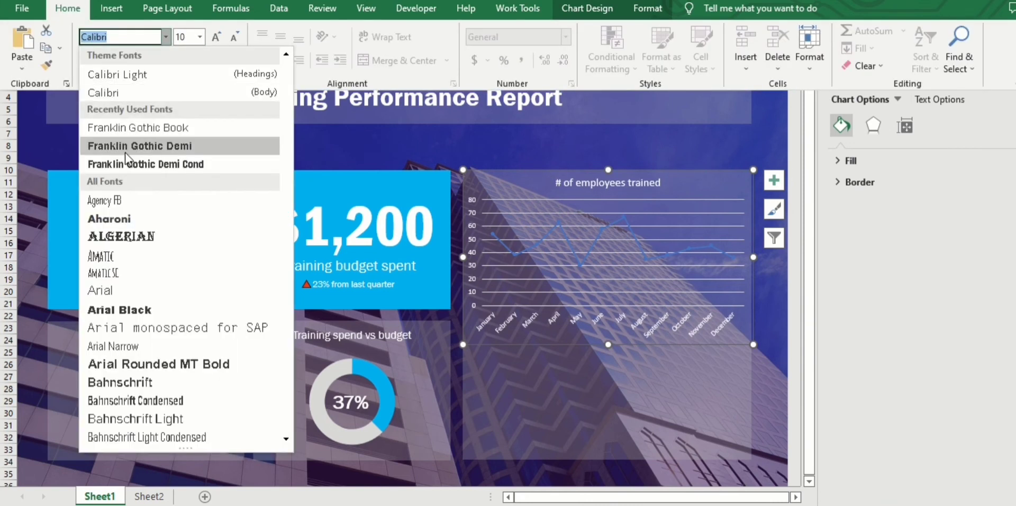
left_click(136, 128)
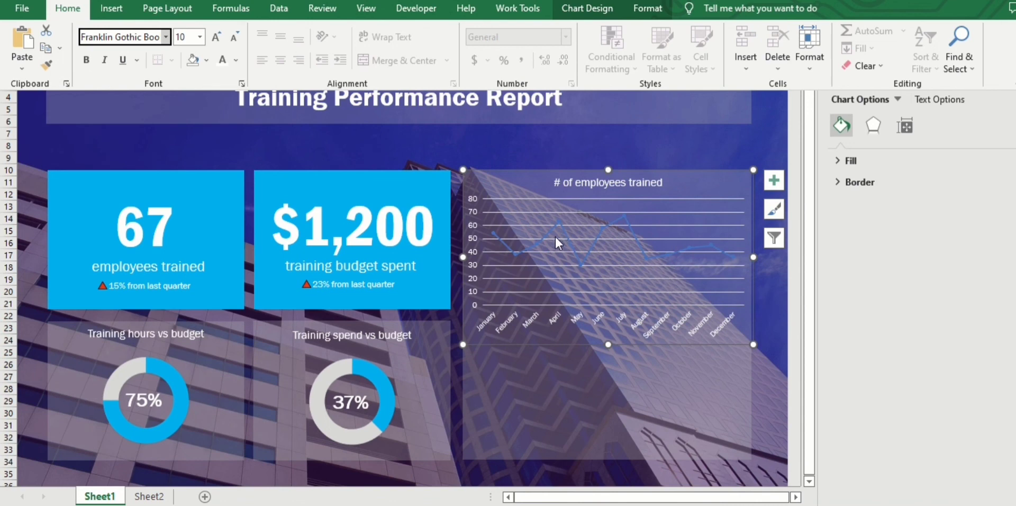
Recolour the employees trained data line to the light blue of the KPI cards
left_click(560, 227)
left_click(561, 227)
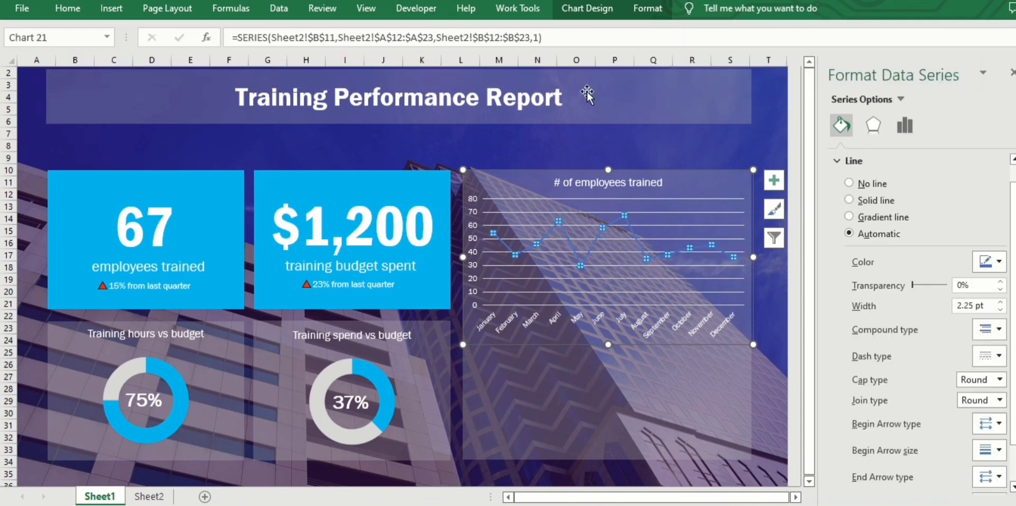
left_click(646, 14)
left_click(414, 48)
left_click(466, 186)
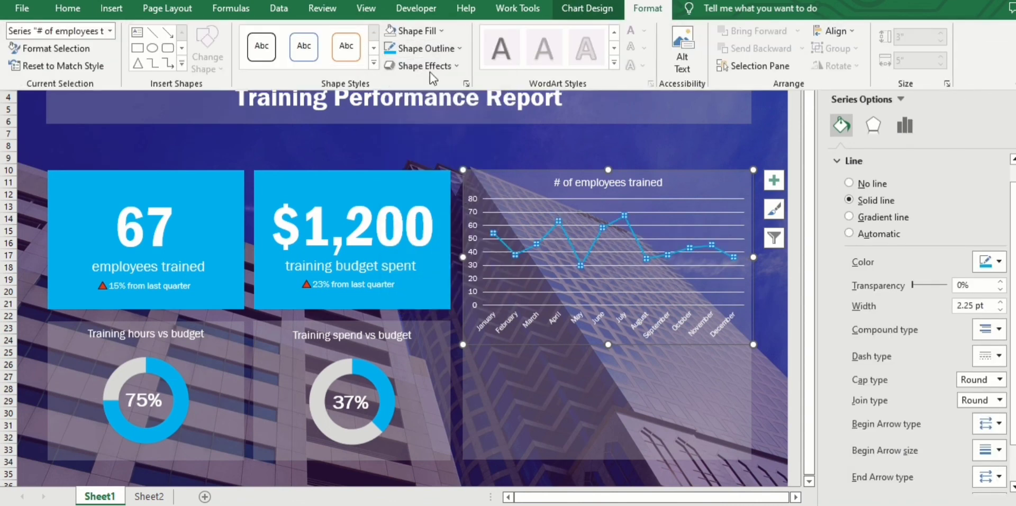
Stretch the employees trained chart downward to fill most of its panel's height
left_click(501, 319)
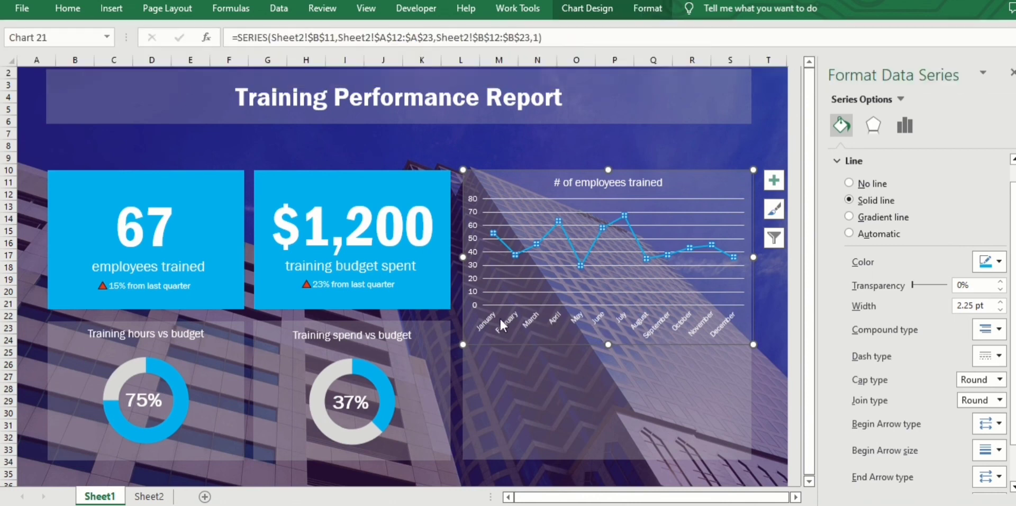
left_click_drag(607, 345, 608, 451)
left_click(771, 301)
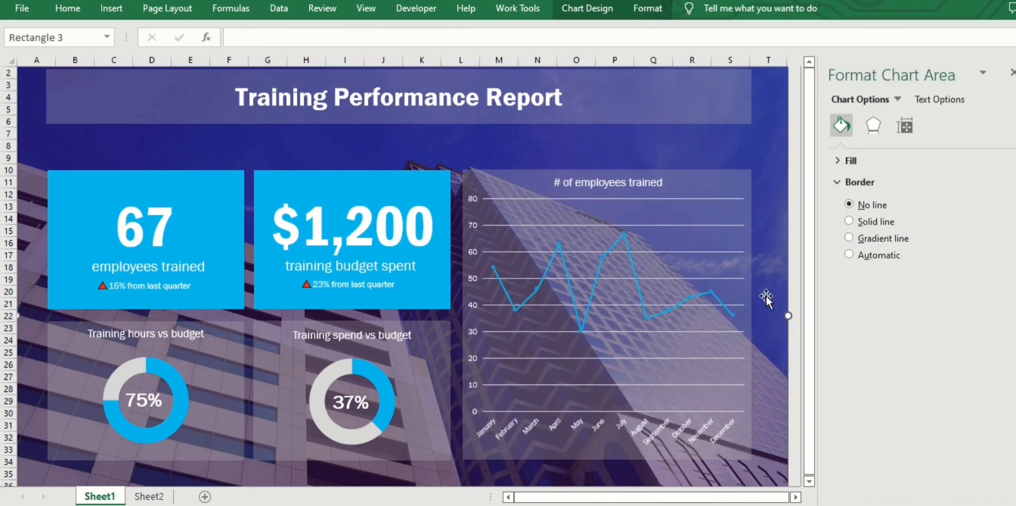
Lower the upper edge of the employees trained chart's plot area to leave more space below the title
left_click(502, 427)
left_click(551, 209)
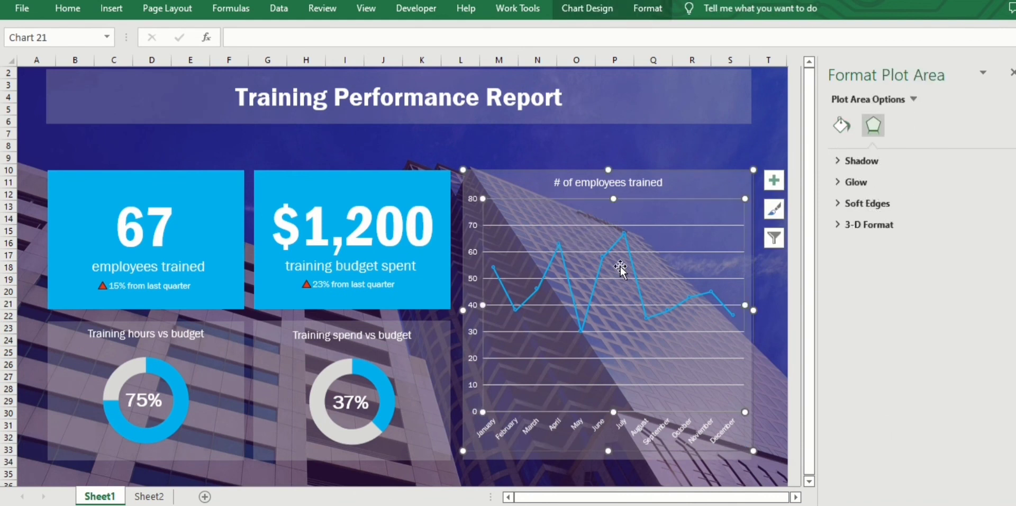
left_click(767, 285)
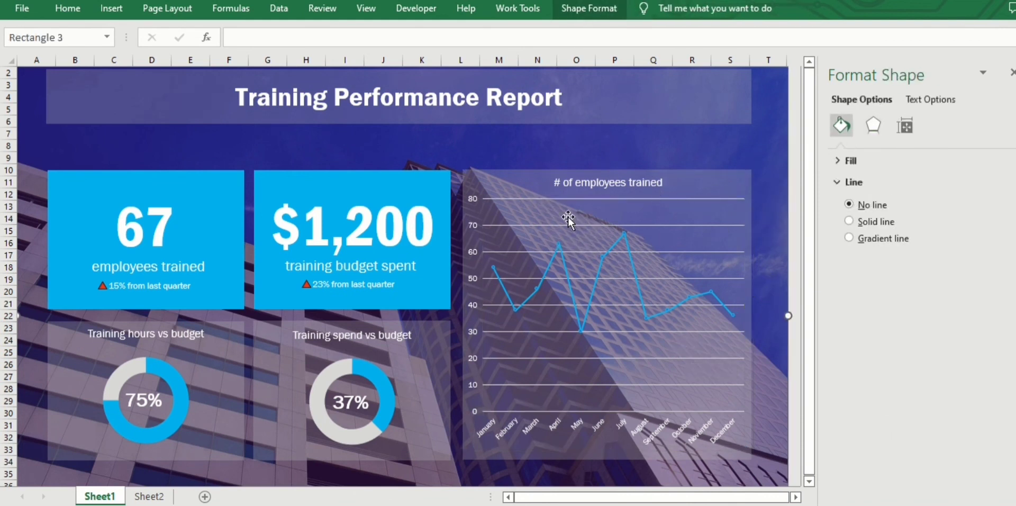
left_click(585, 205)
left_click_drag(612, 198, 613, 219)
left_click(751, 154)
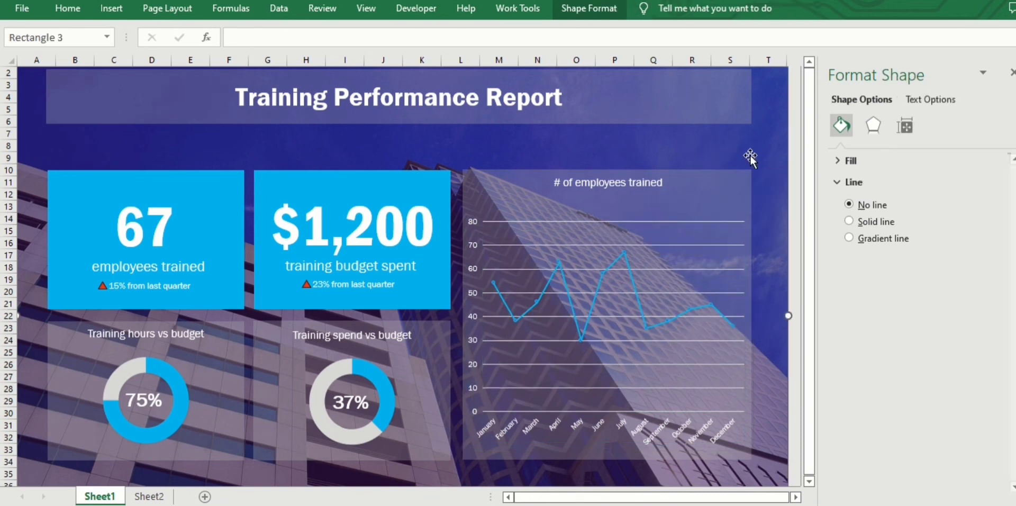
Shrink the employees trained chart slightly at its upper-left corner and right edge so it sits inside the panel
left_click(589, 215)
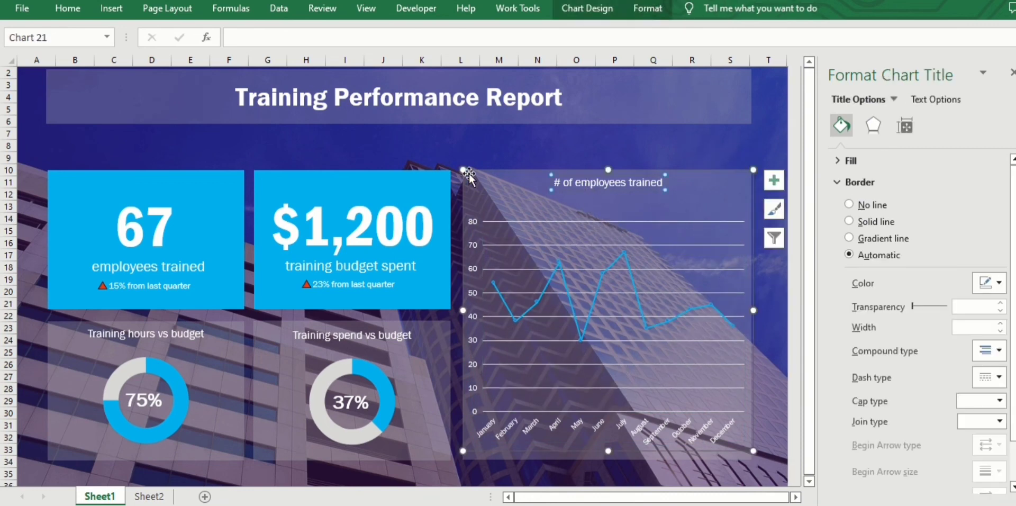
left_click_drag(462, 168, 469, 173)
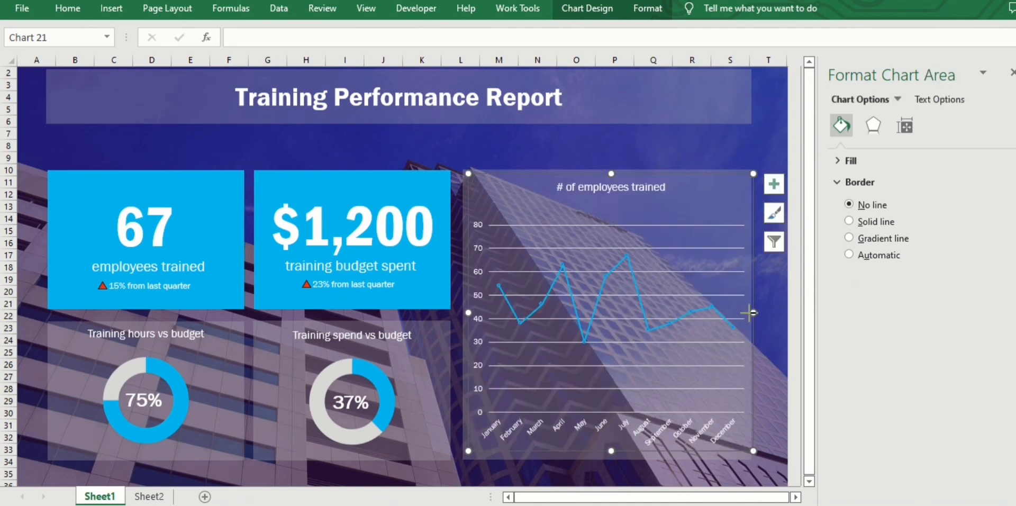
left_click_drag(752, 312, 741, 313)
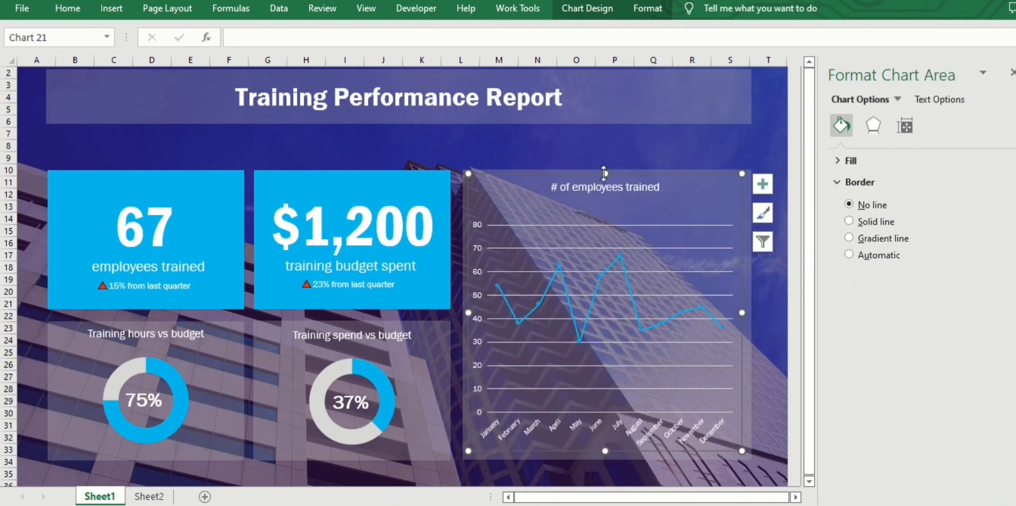
left_click(751, 154)
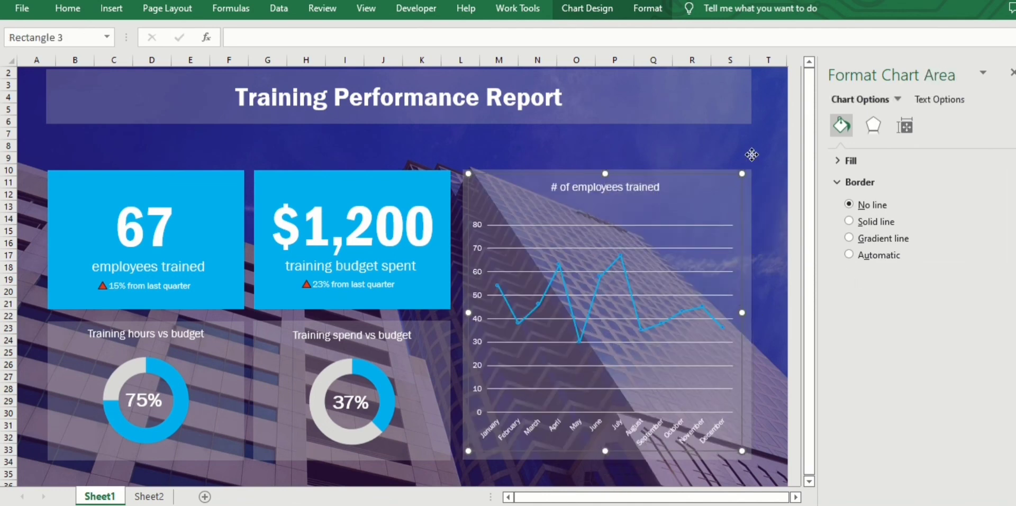
Set the month axis labels of the employees trained chart to font size 11 and rotate their text up
left_click(516, 420)
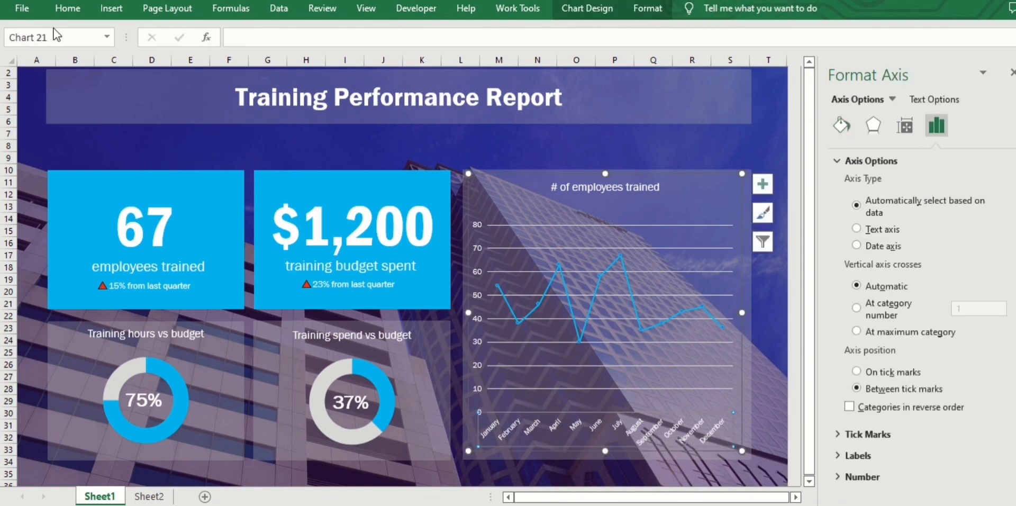
left_click(67, 9)
left_click(217, 39)
left_click(217, 38)
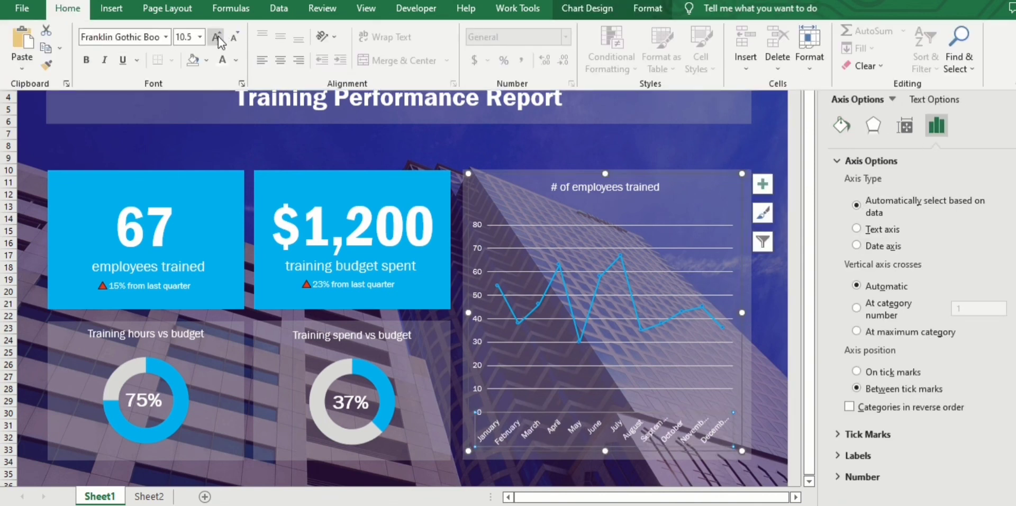
left_click(217, 38)
left_click(324, 36)
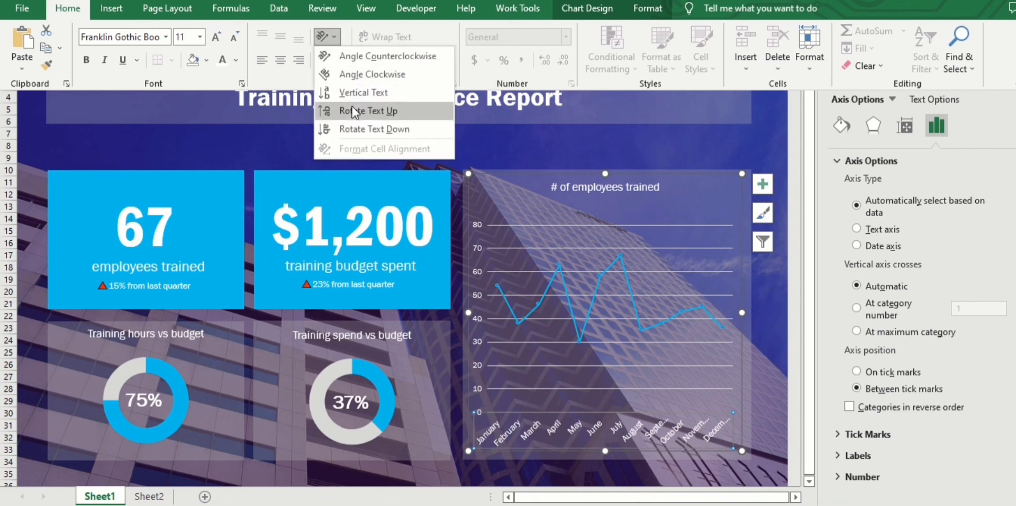
left_click(360, 110)
Raise the lower edge of the employees trained plot area to make room for the month labels, and set their font size to 12
left_click(576, 405)
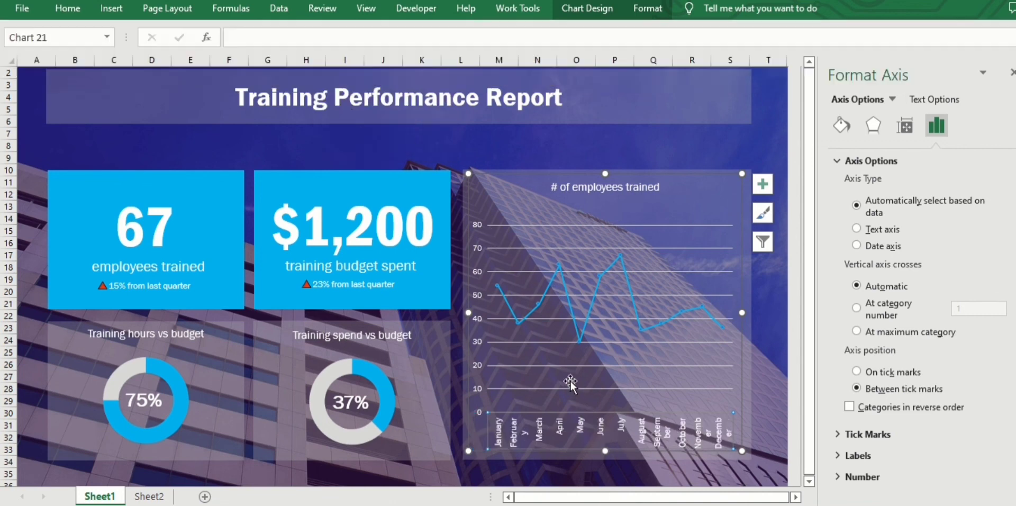
left_click_drag(610, 412, 606, 393)
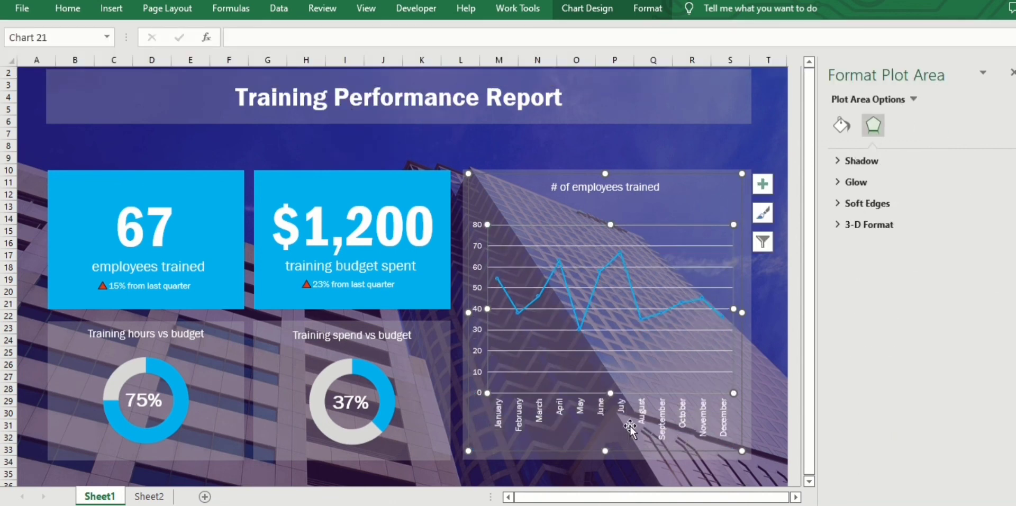
left_click(499, 426)
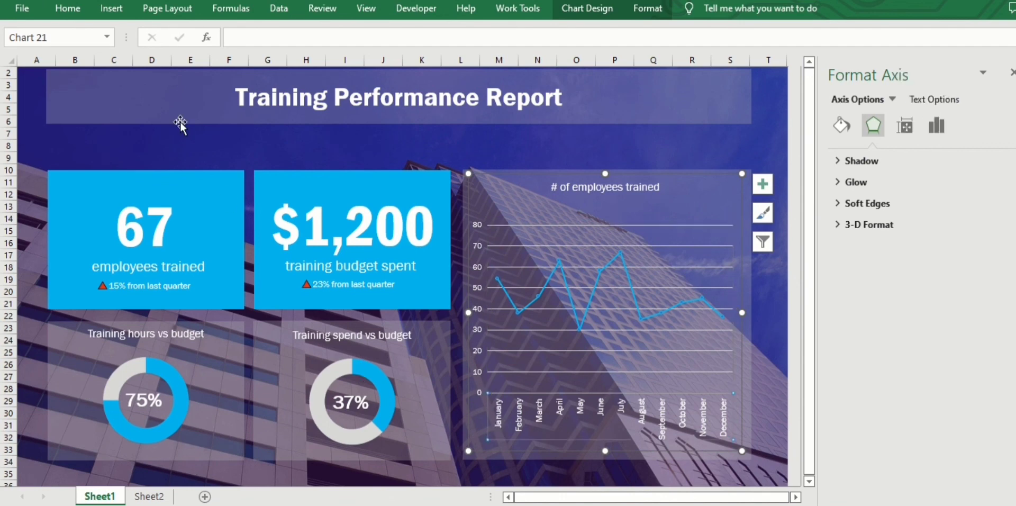
left_click(69, 12)
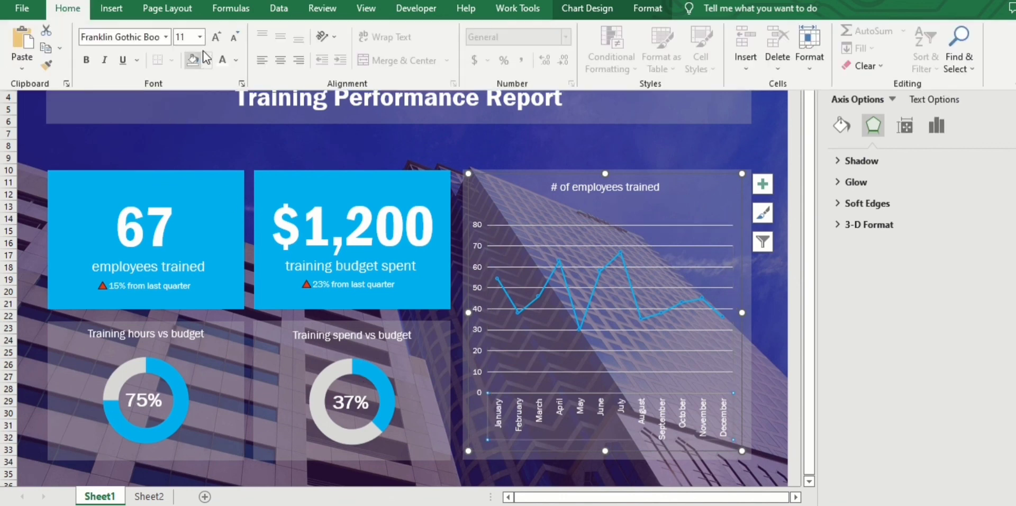
left_click(234, 37)
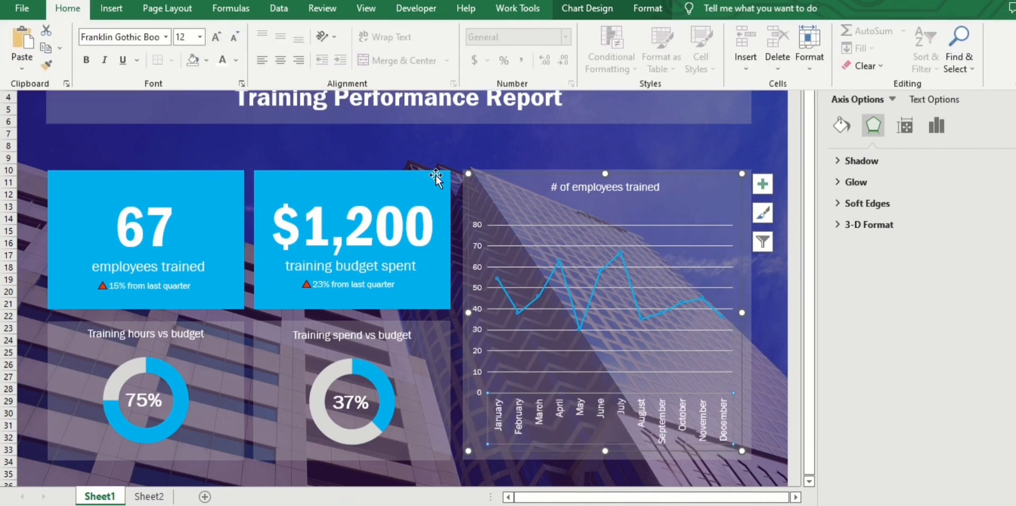
left_click(523, 313)
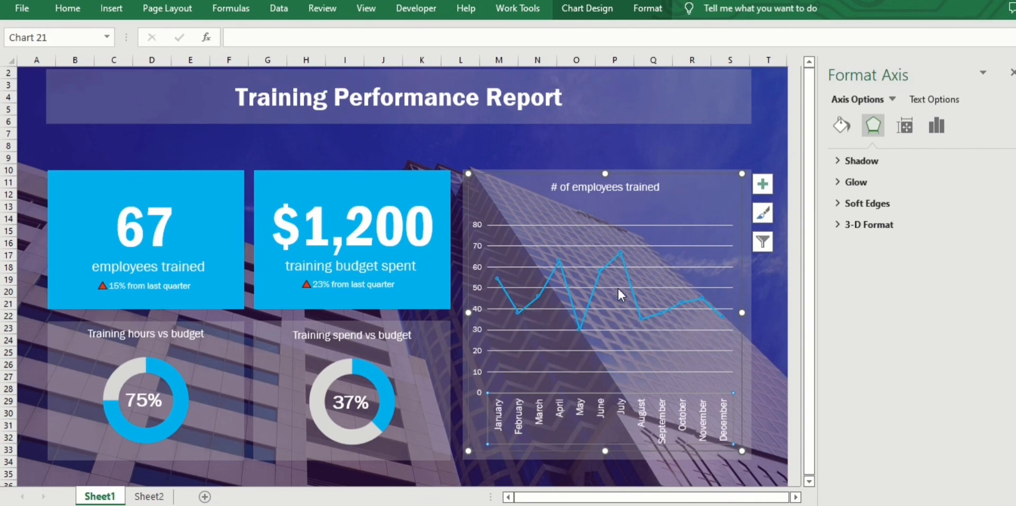
Add data labels to the employees trained line in the Data Callout style
left_click(641, 320)
left_click(763, 184)
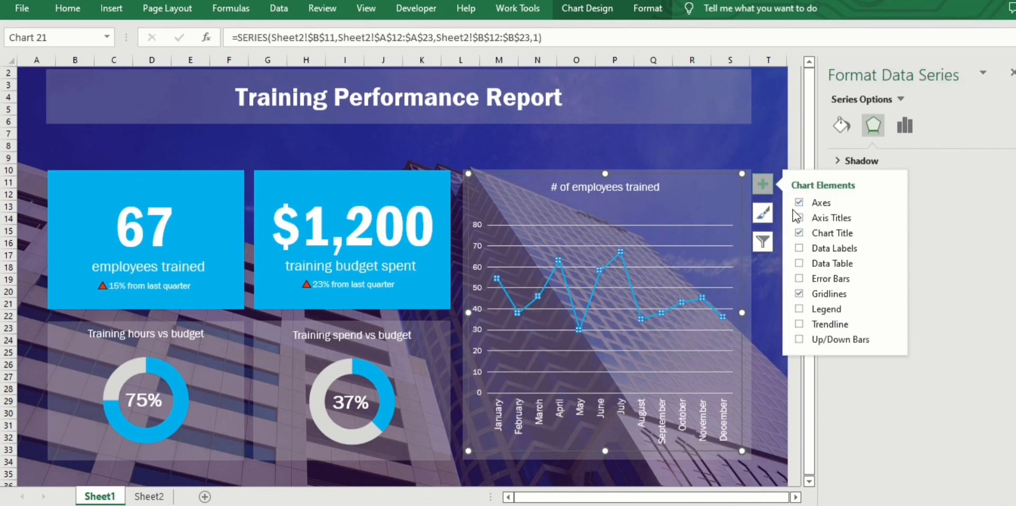
left_click(797, 251)
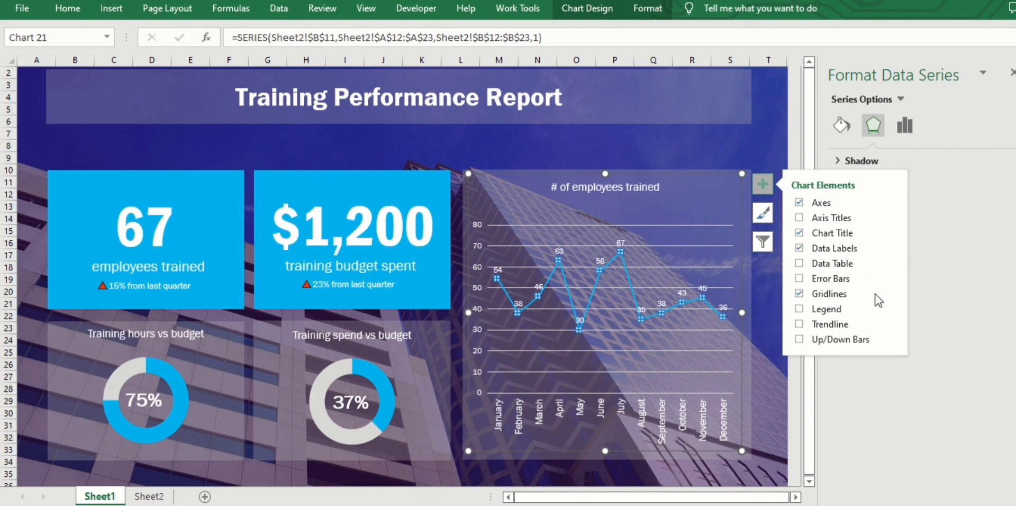
left_click(889, 250)
left_click(943, 343)
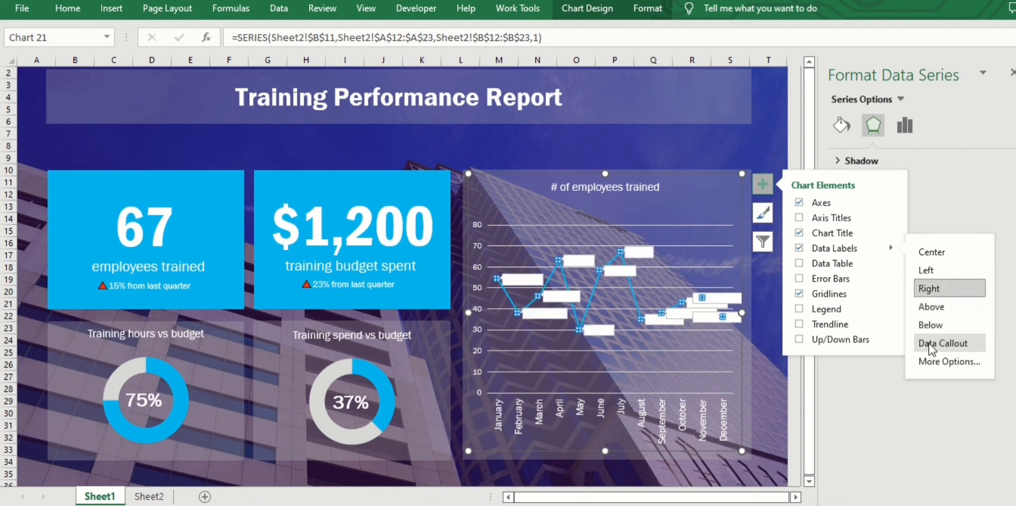
Remove the category name from the line chart's callout labels, leaving only the value
left_click(948, 361)
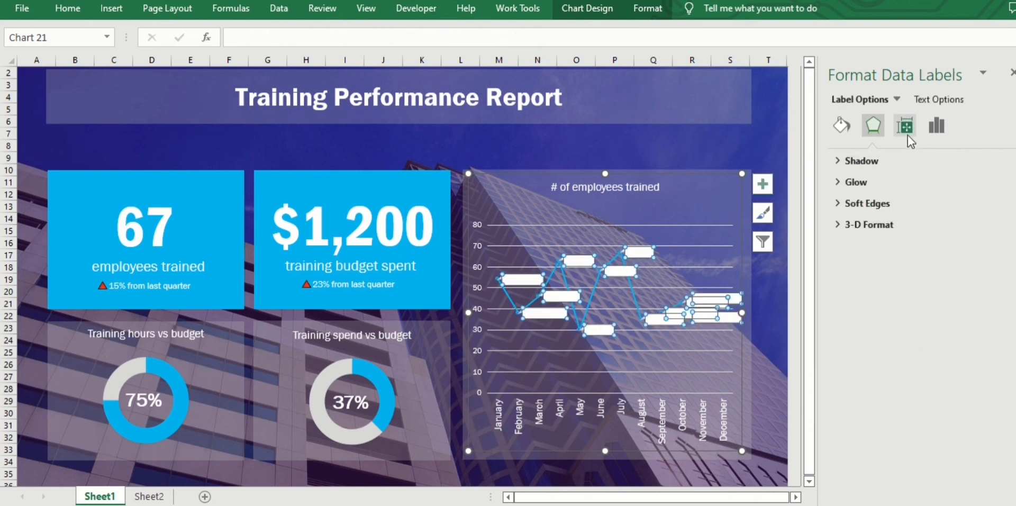
left_click(937, 125)
left_click(920, 164)
left_click(857, 233)
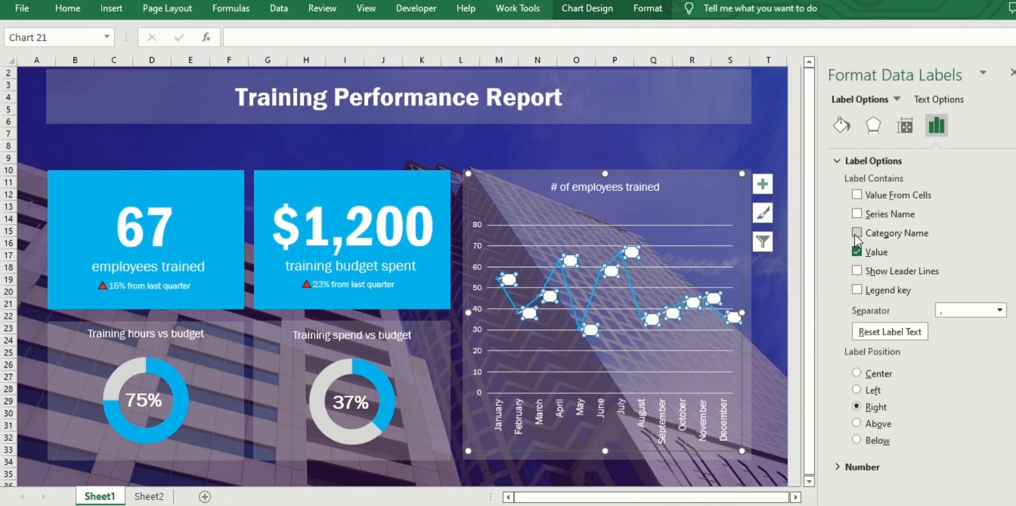
Change the font colour of the line chart's data labels to black and deselect the chart
left_click(68, 8)
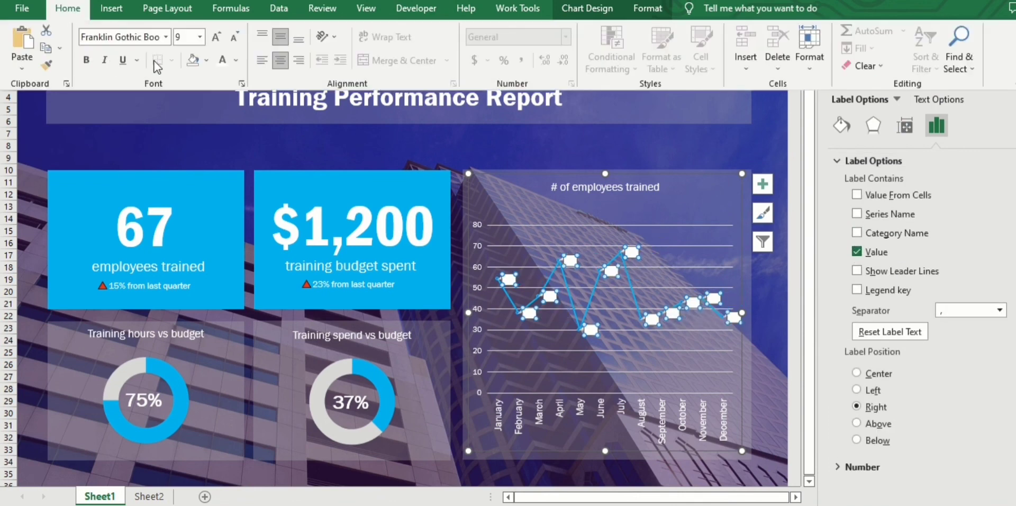
left_click(236, 60)
left_click(241, 83)
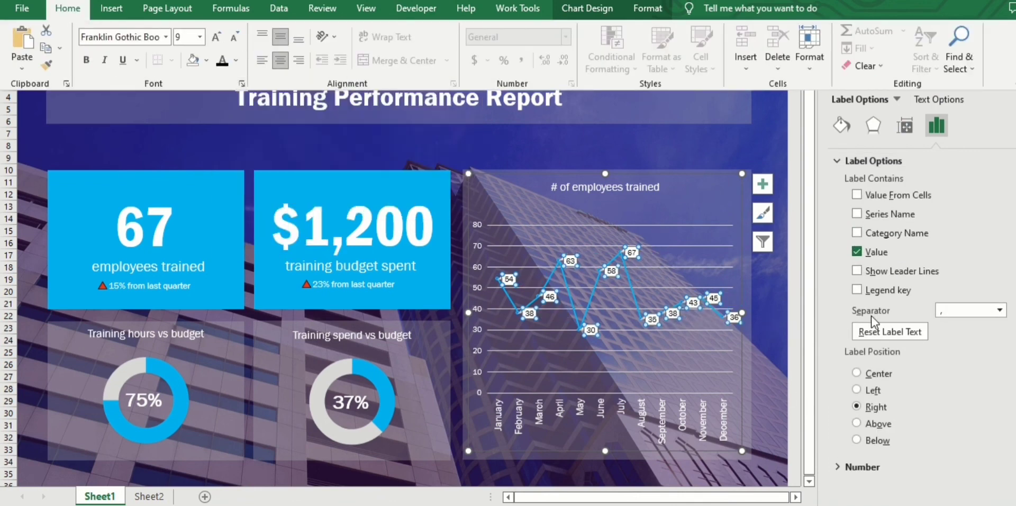
left_click(772, 314)
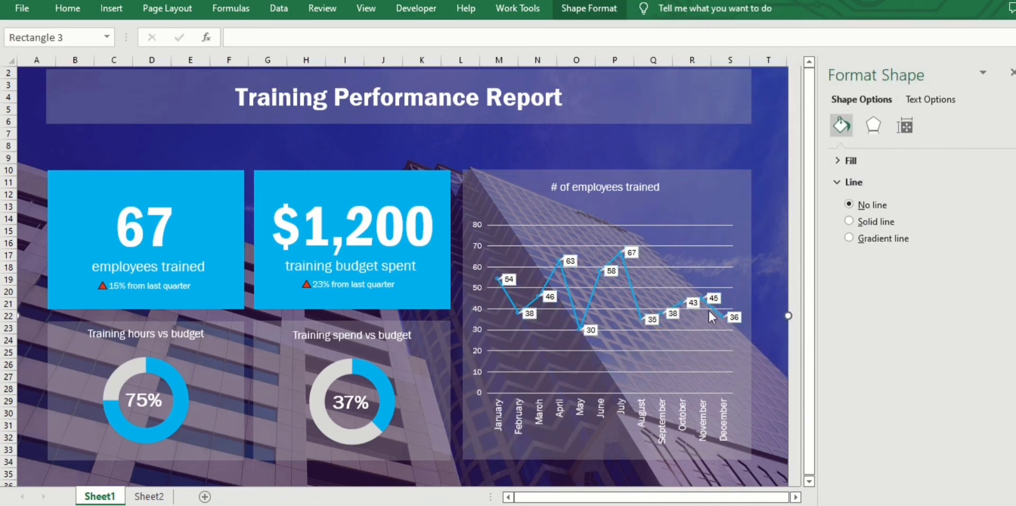
Select the dashboard's background rectangle and close the Format Shape pane
left_click(717, 179)
left_click(348, 179)
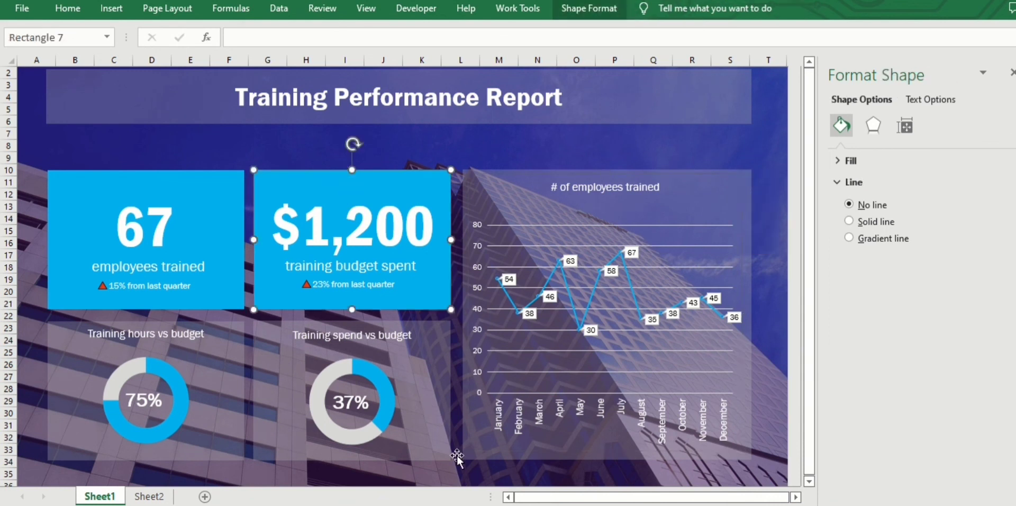
left_click(777, 471)
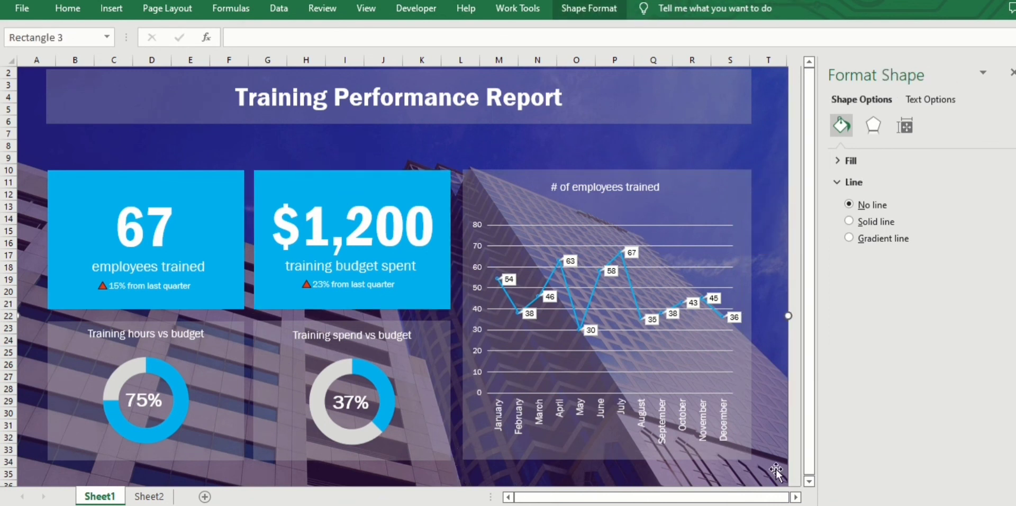
left_click(1012, 74)
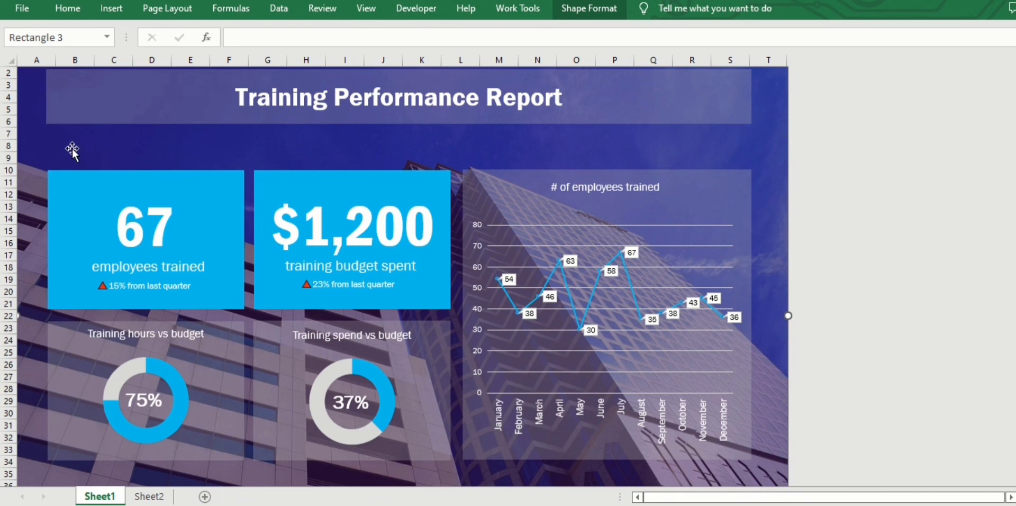
left_click(68, 8)
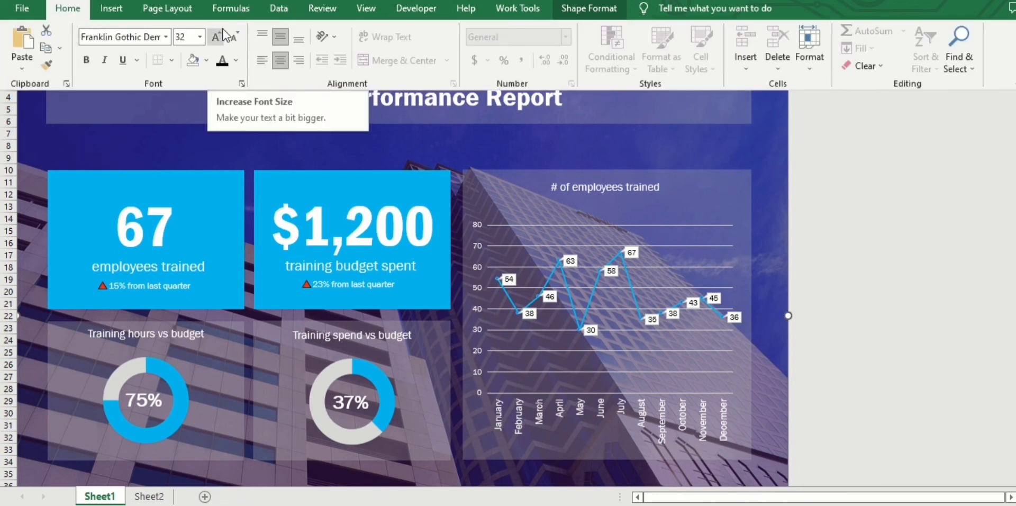